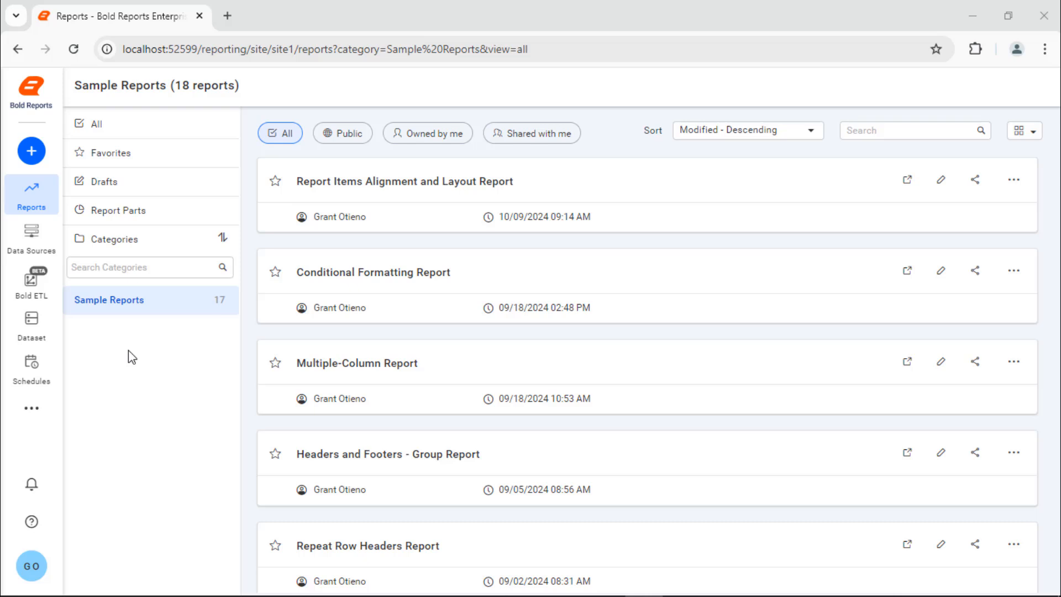
Step: Create a new report named "Sales Reports" and open it for design
click(32, 151)
click(43, 152)
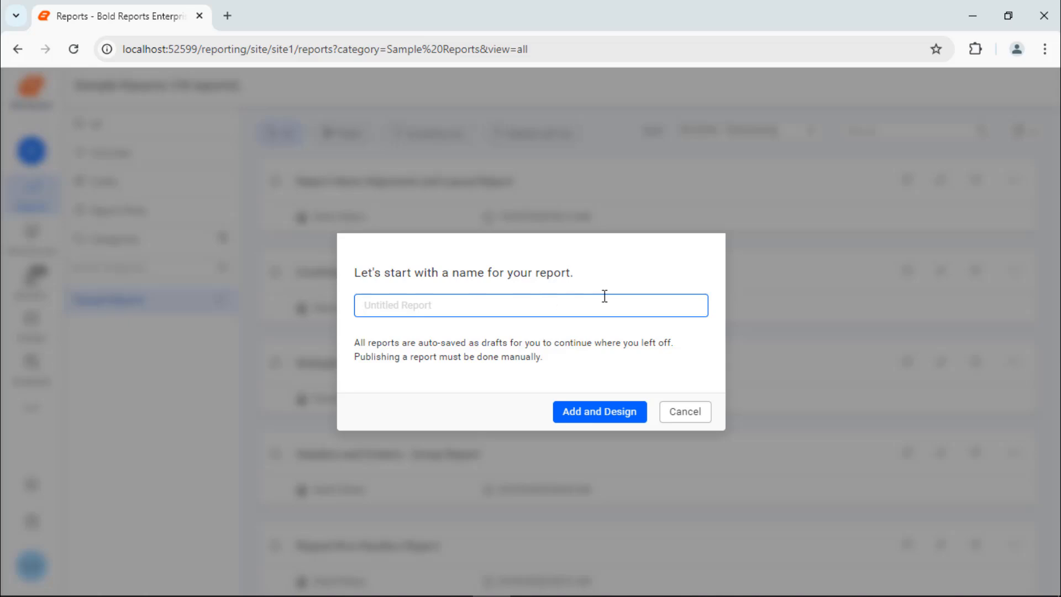
text(Sales Reports)
click(595, 415)
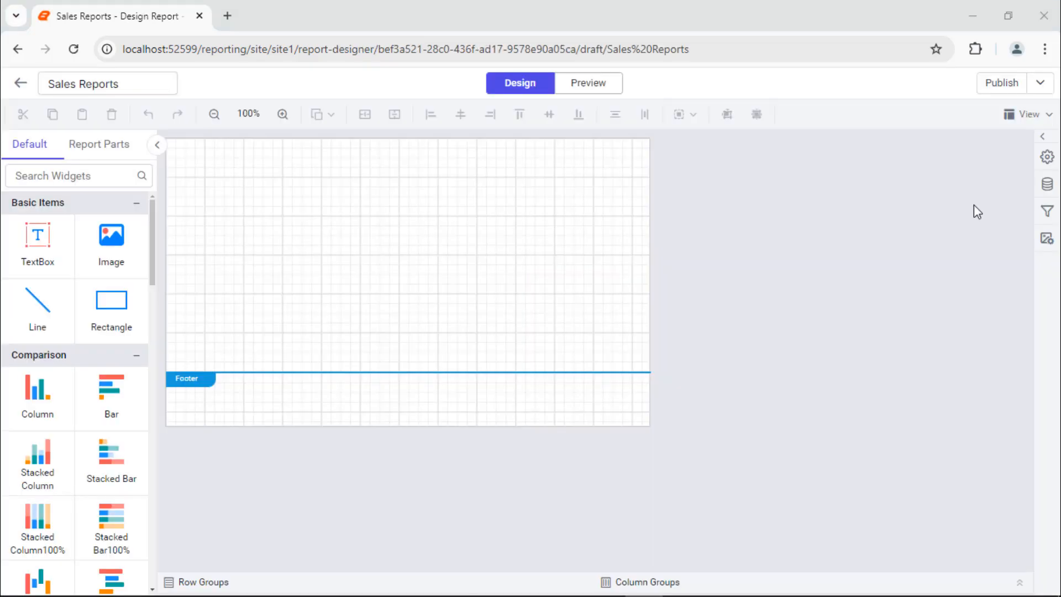
Step: Start a new Microsoft SQL data source for the report and name it SalesPerformanceDataSource
click(1046, 184)
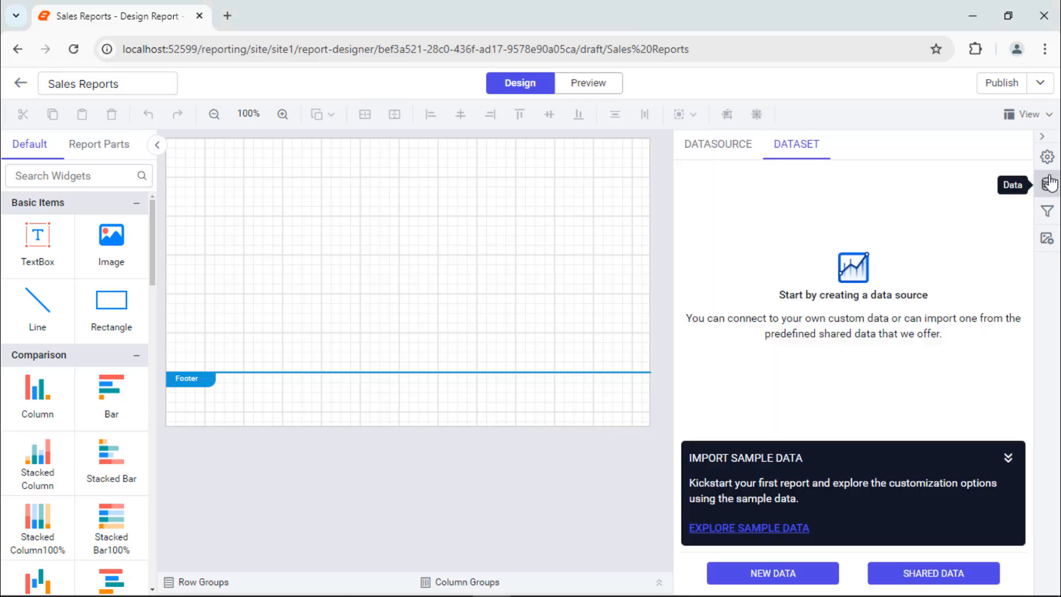
click(776, 572)
click(750, 234)
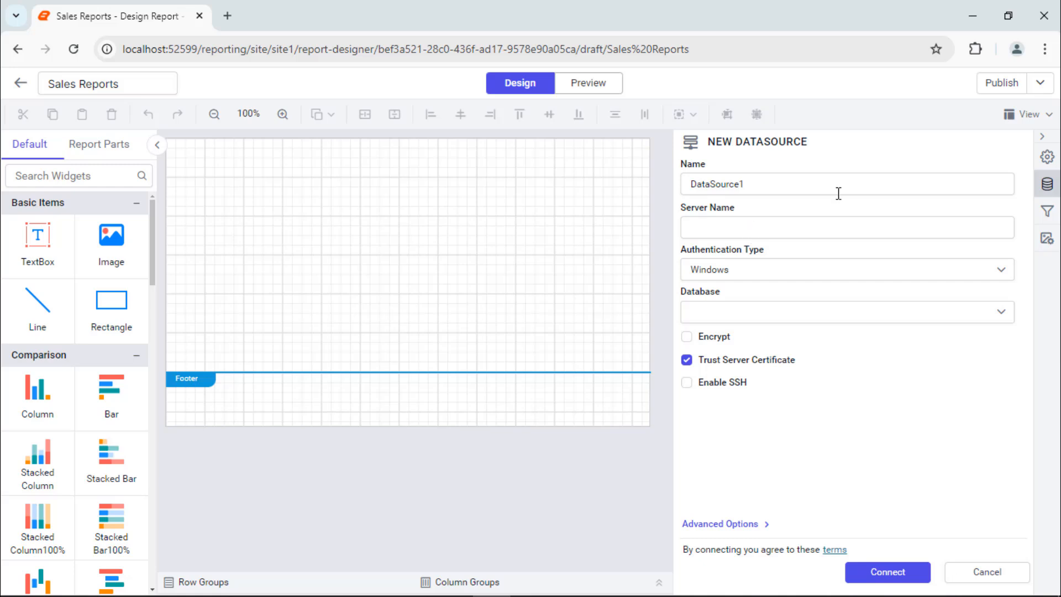
double_click(890, 183)
text(SalesPerformanceDataSource)
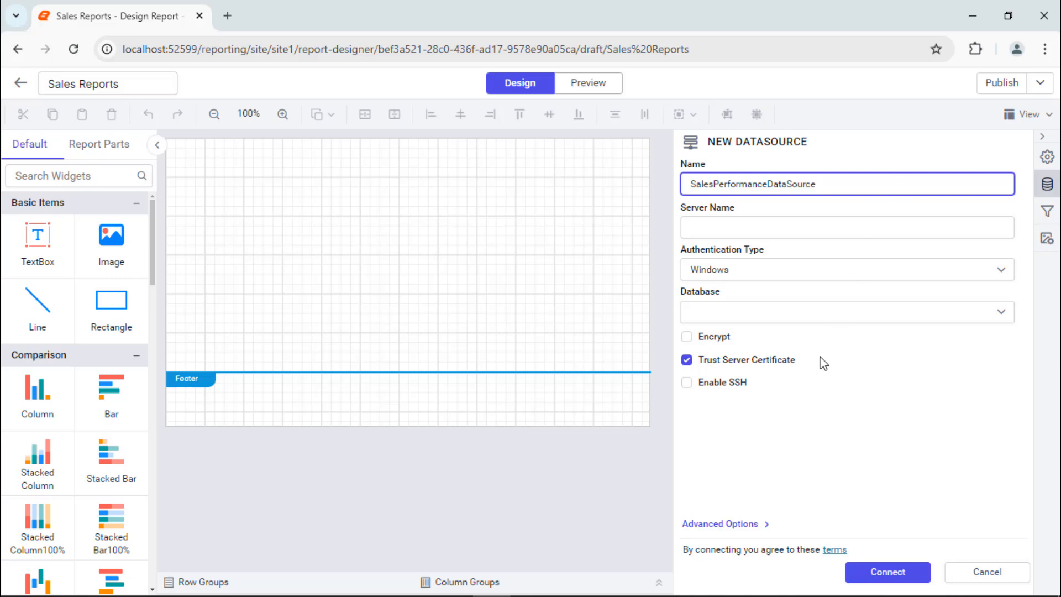
Step: Paste the database connection string with its credentials, set the authentication type to None, and connect the data source
click(743, 524)
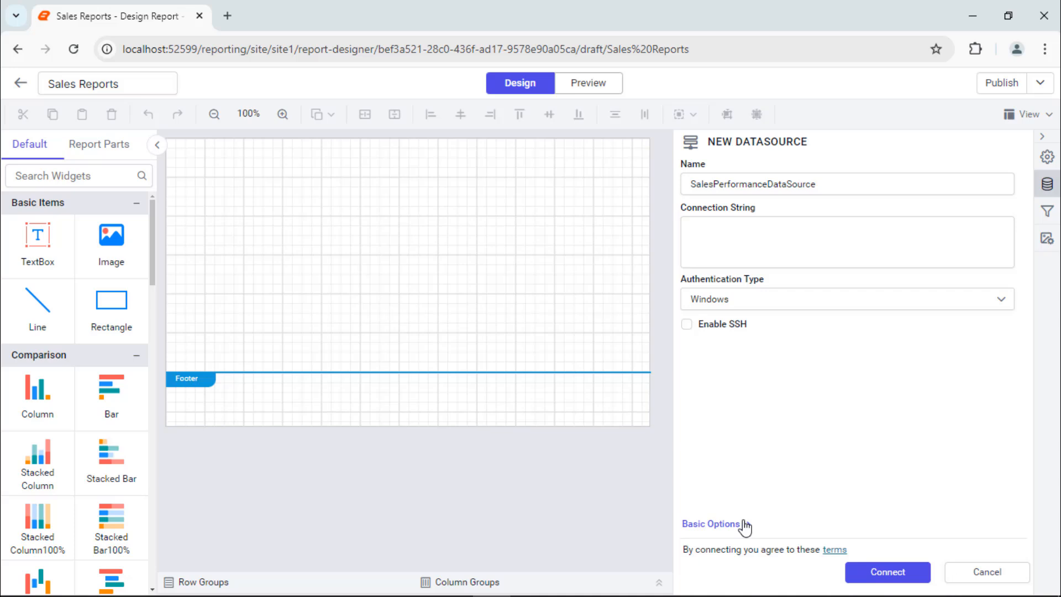
click(977, 256)
key(ctrl+v)
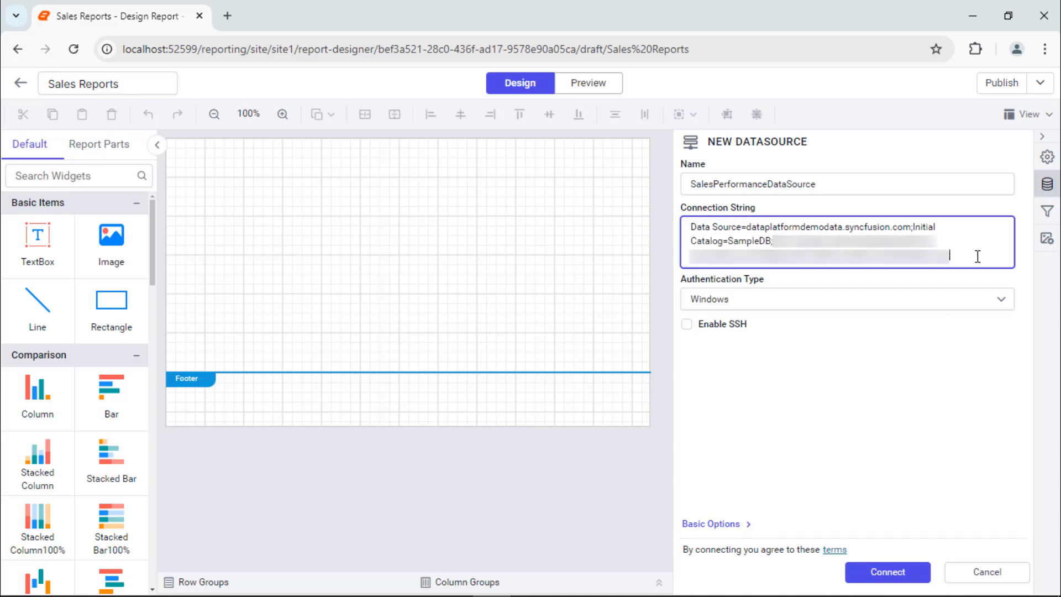
click(966, 299)
click(935, 400)
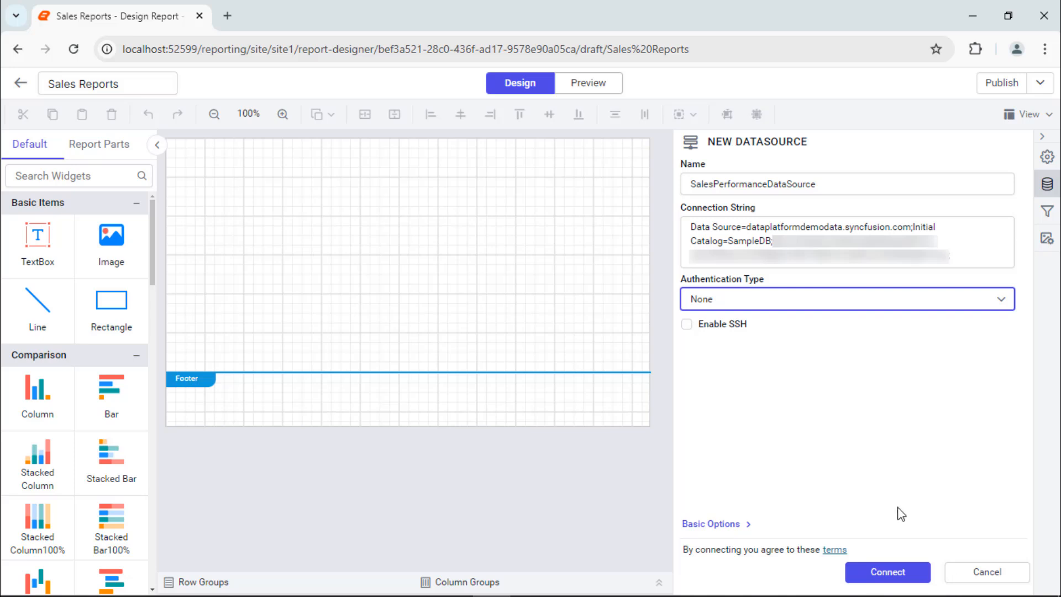
click(879, 575)
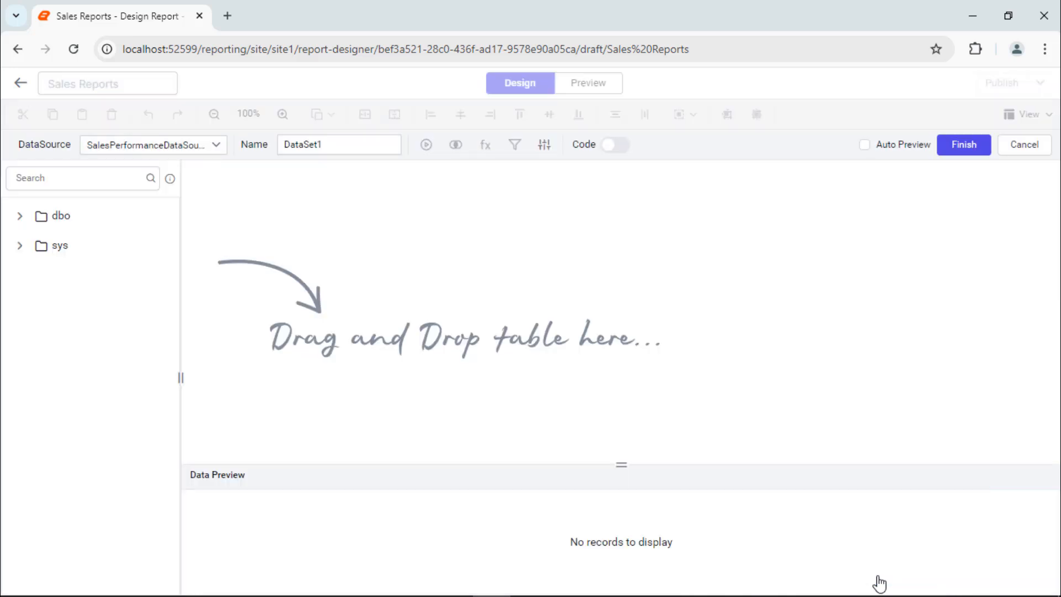
Step: Name the dataset SalesDataset and paste the customer and order SELECT query in code mode
double_click(389, 146)
text(SalesDat)
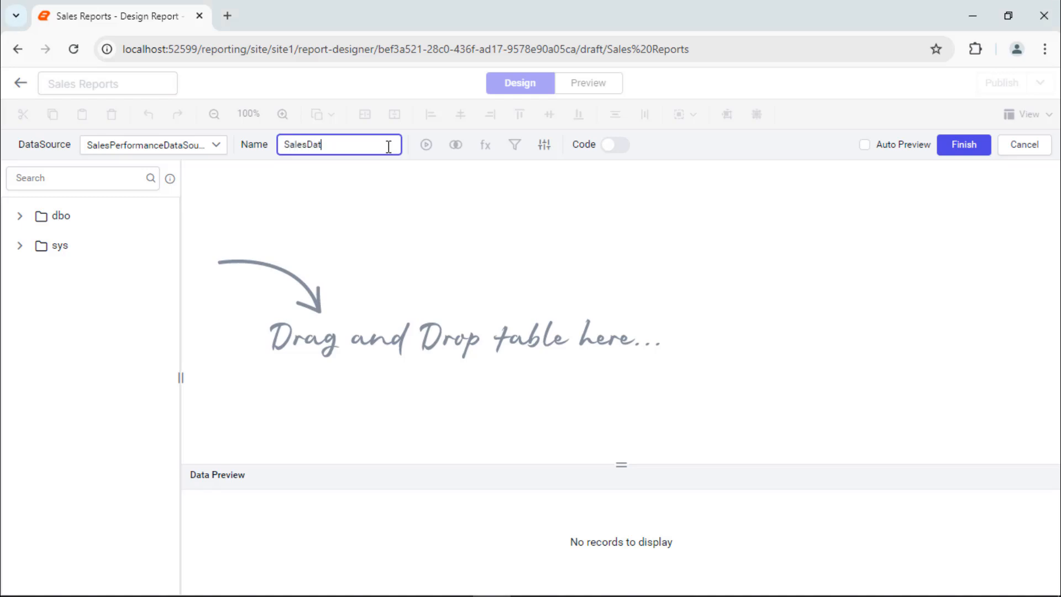
text(aset)
click(618, 145)
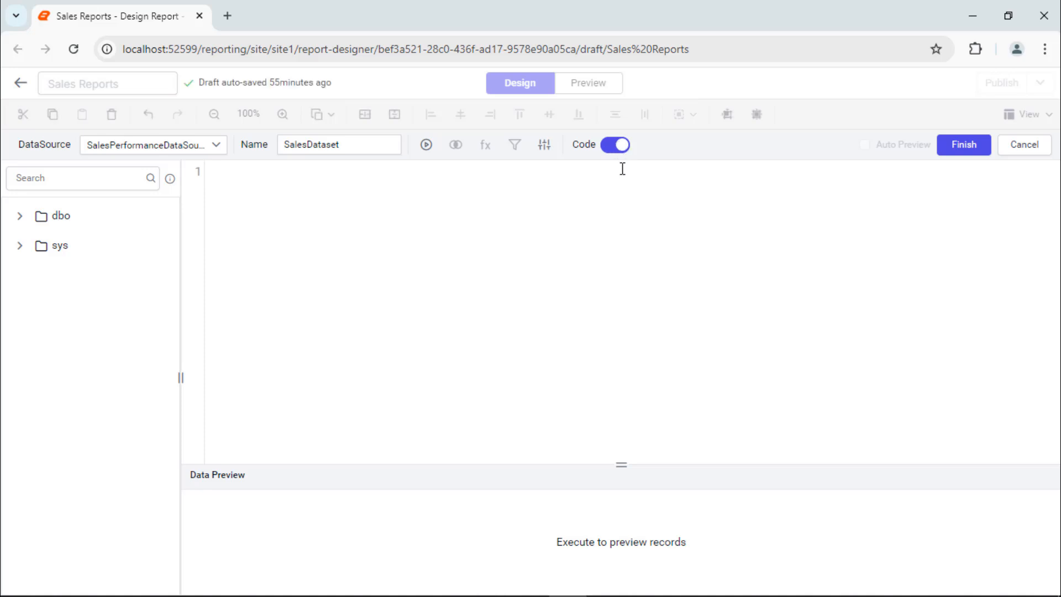
key(ctrl+v)
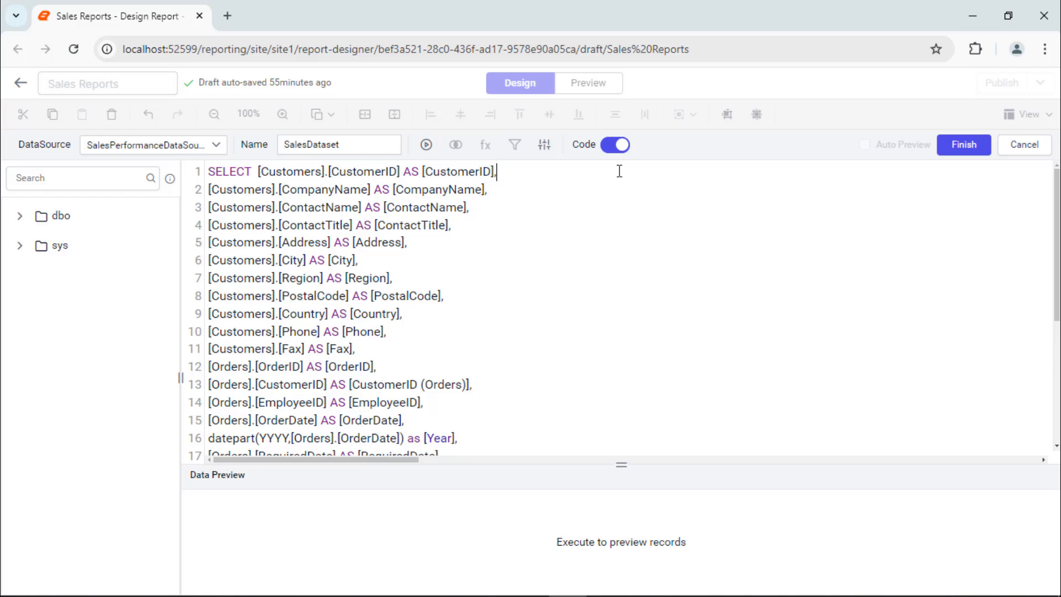
click(430, 143)
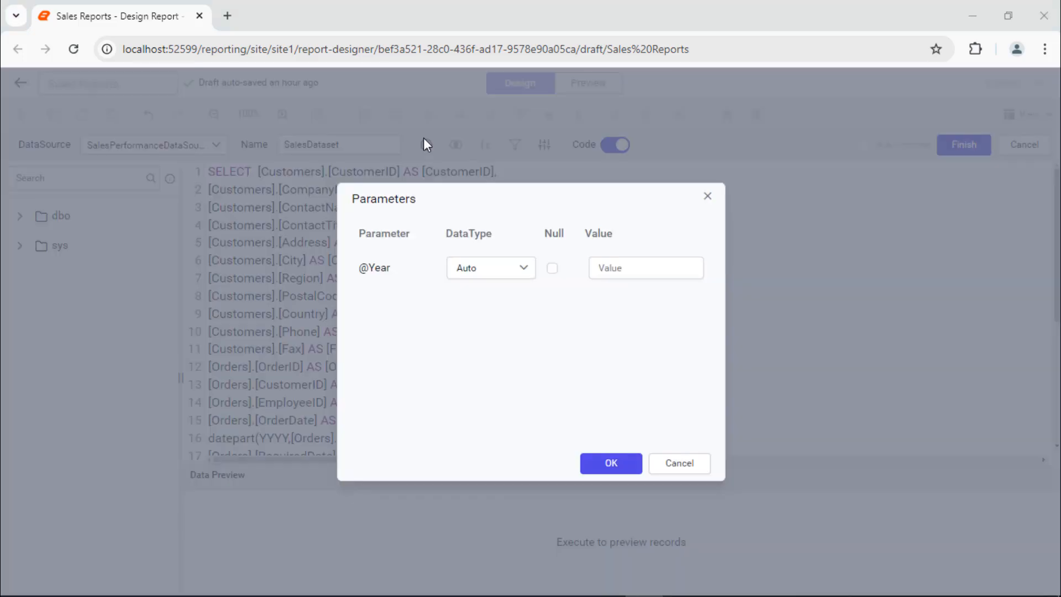
click(646, 267)
click(664, 301)
click(635, 463)
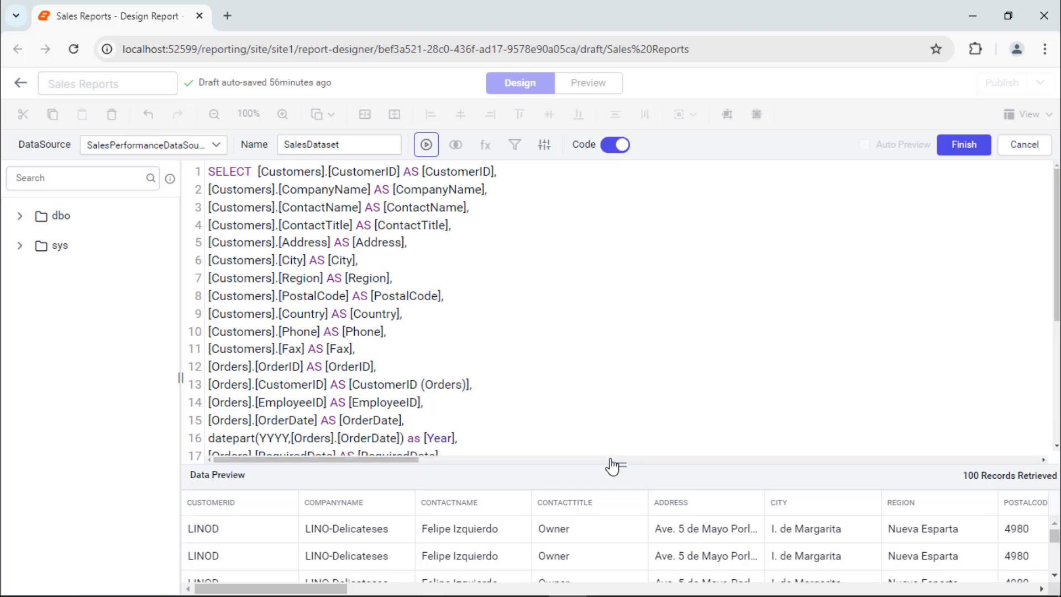
click(959, 144)
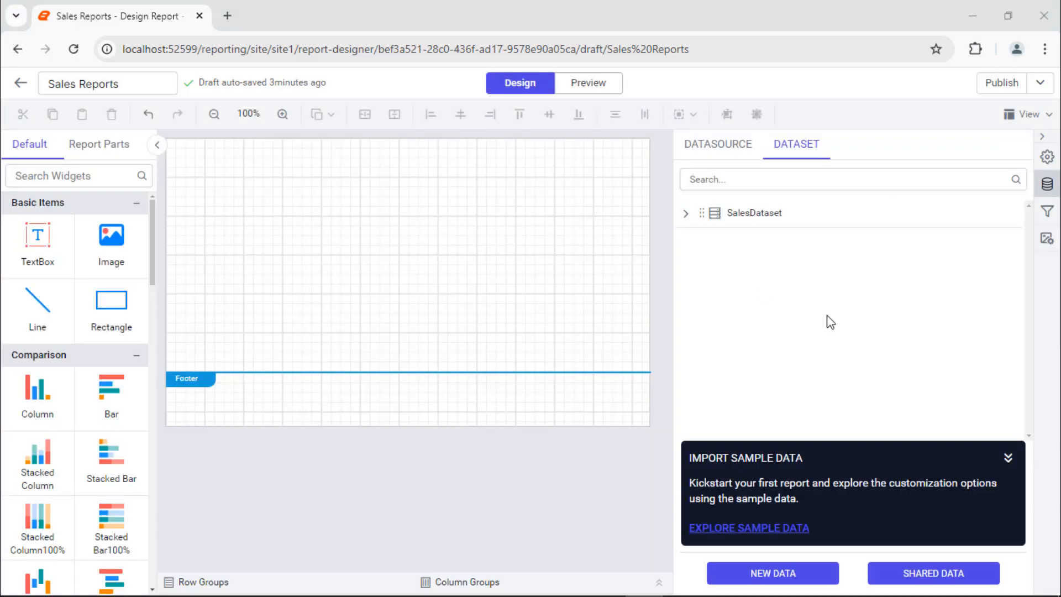
Step: Start a second dataset from the existing SalesPerformanceDataSource
click(757, 573)
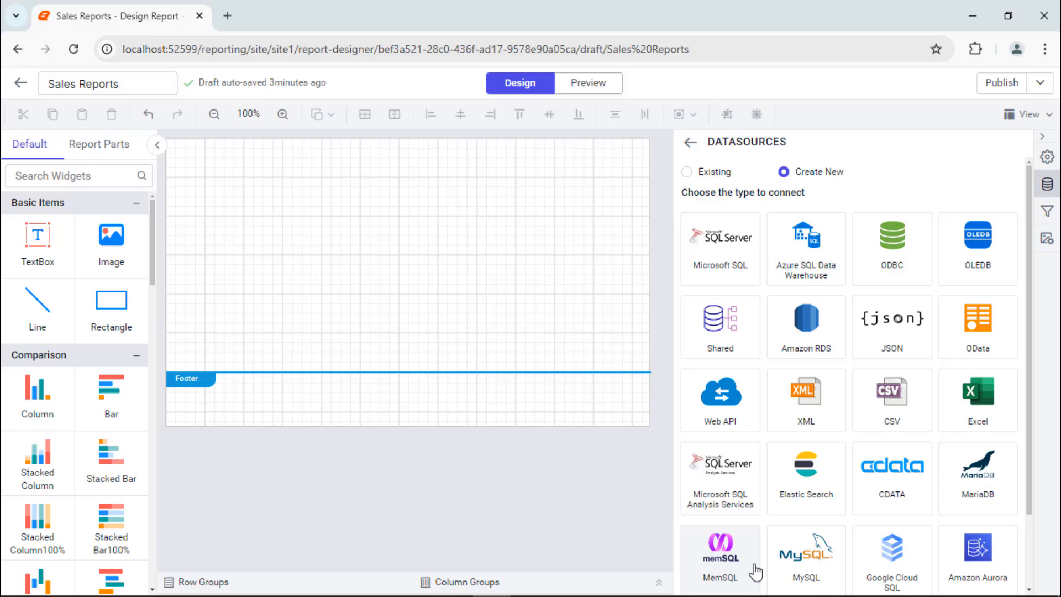
click(690, 173)
click(730, 211)
click(761, 248)
click(838, 570)
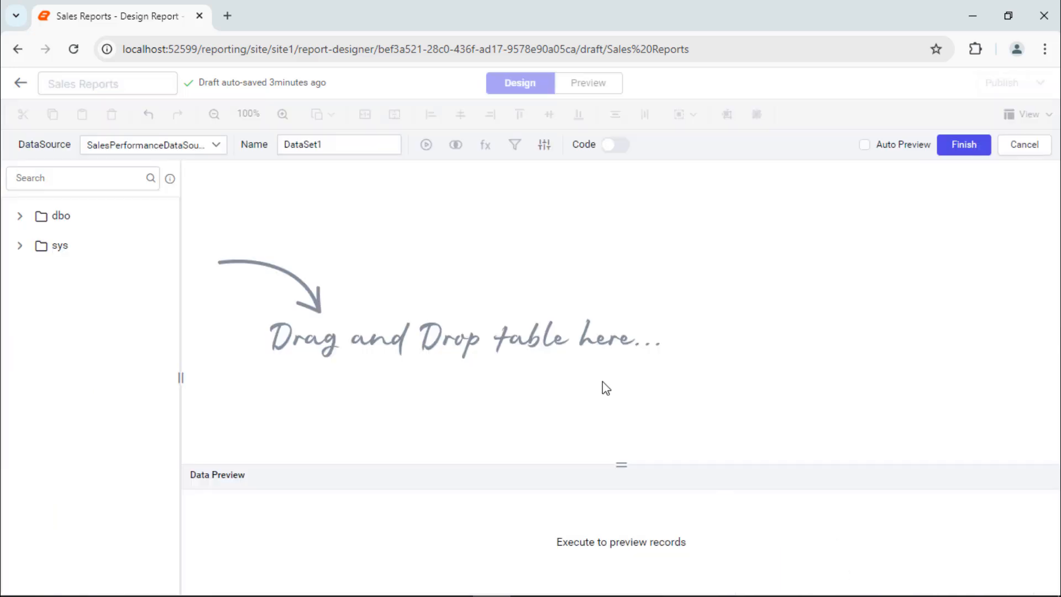
Step: Create YearDataset with the query "SELECT datepart(YYYY,[OrderDate]) as [Year] FROM Orders group by datepart(yyyy, [OrderDate]) order by [Year]", run it and save
double_click(372, 144)
text(YearDataset)
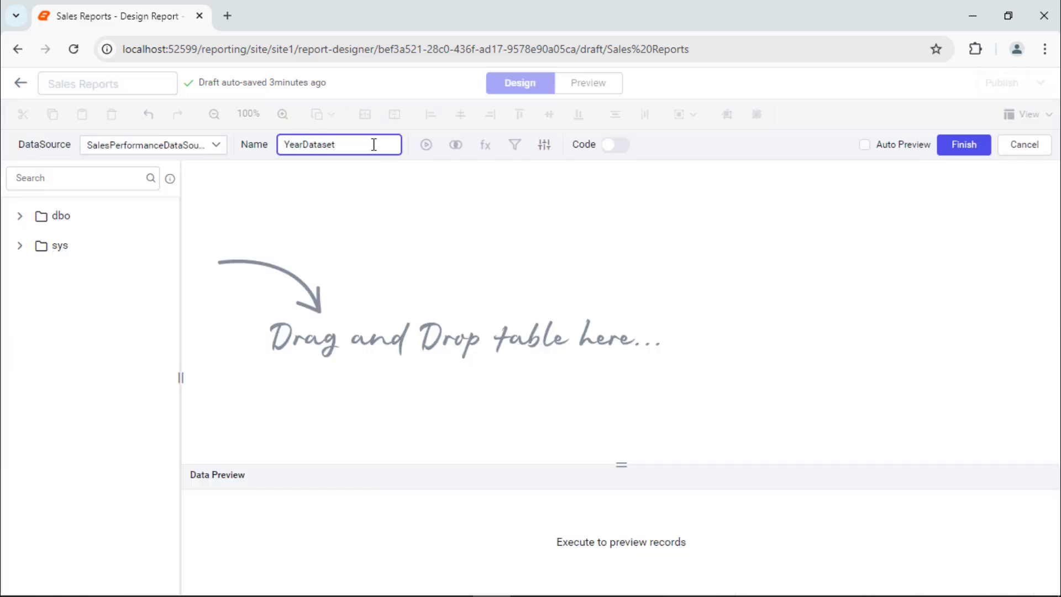
click(610, 146)
text(SELECT  datepart(YYYY,[OrderDate]) as [Year] FROM Orders group by datepart(yyyy, [OrderDate]) order by [Year])
click(426, 145)
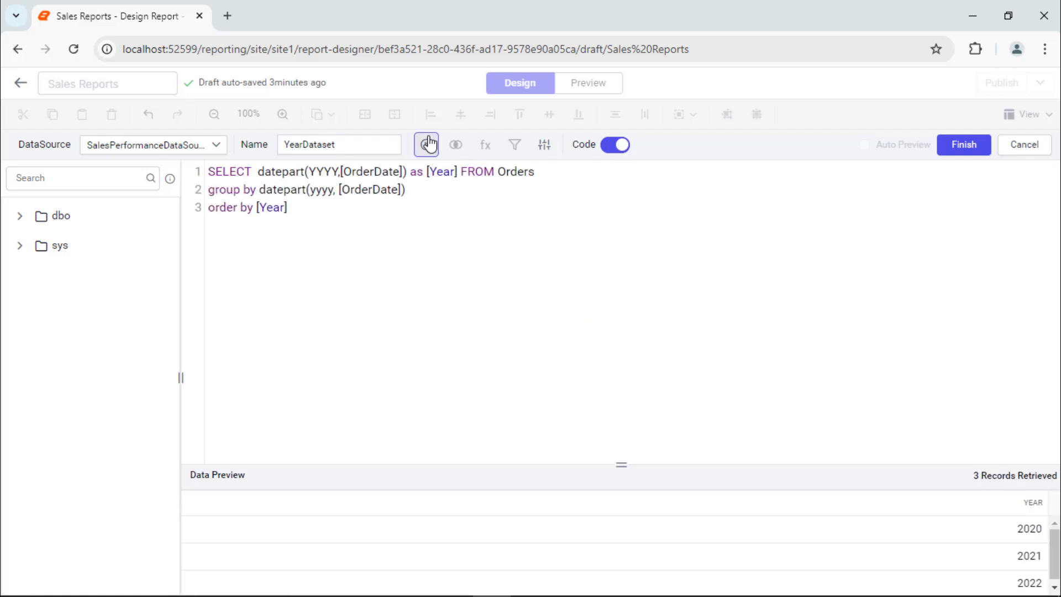
click(961, 146)
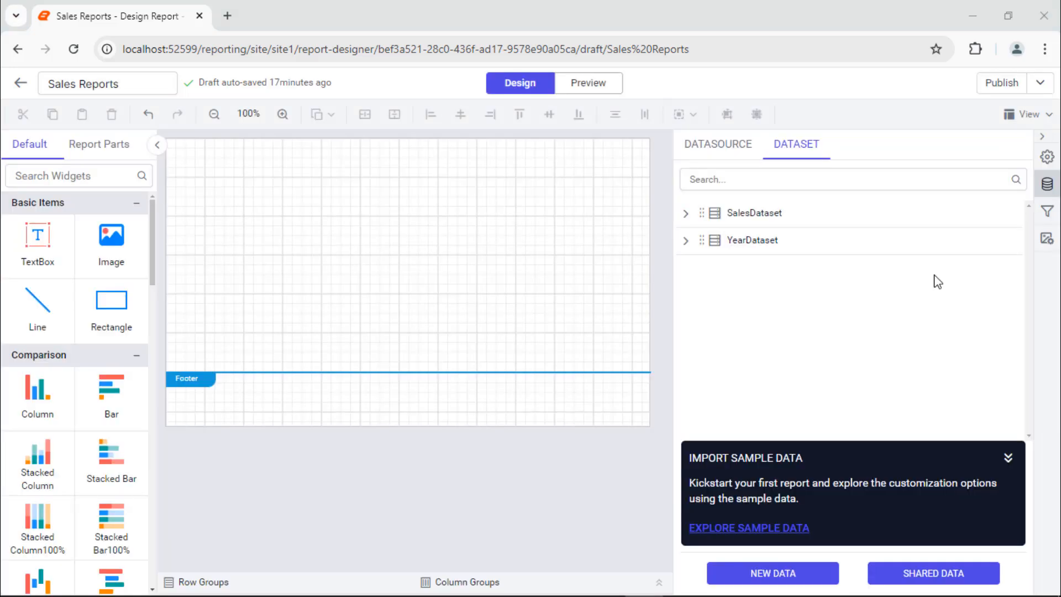
Step: Show the report header, widen the page, and fit a rectangle across the header's full width and height
click(1023, 118)
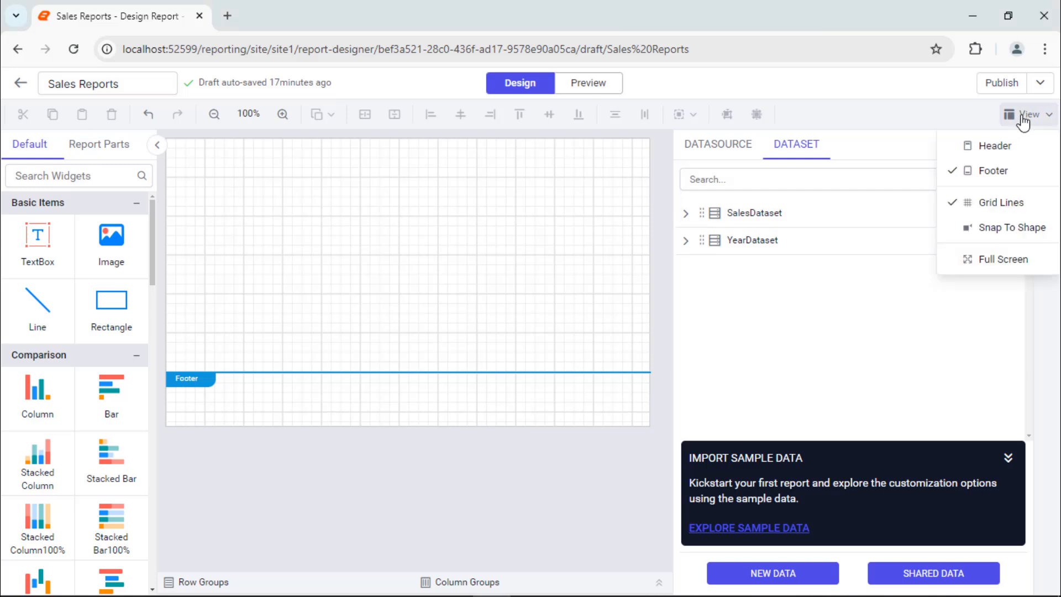
click(1000, 146)
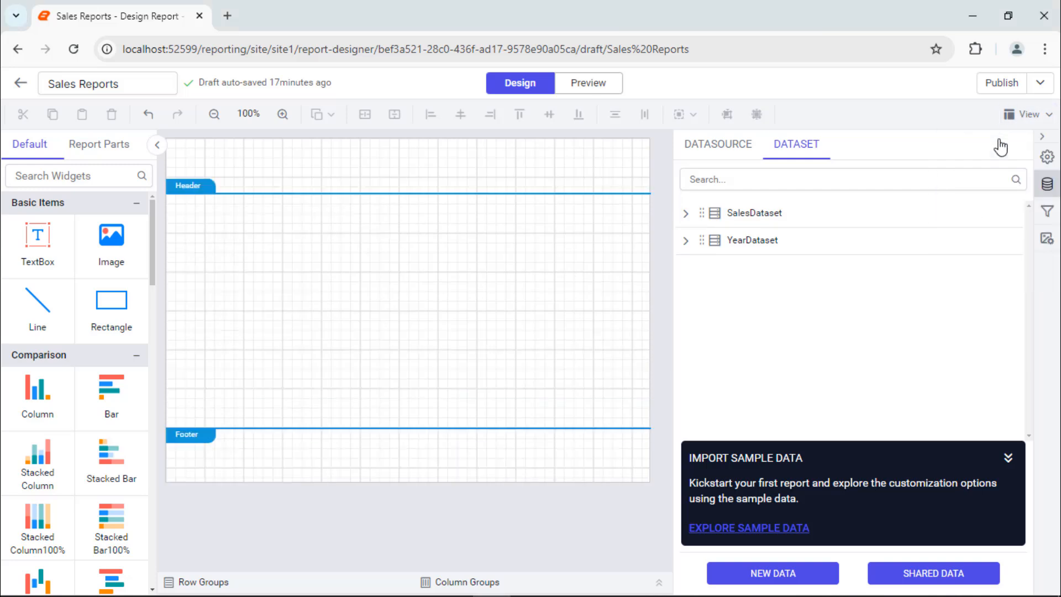
drag(111, 304, 182, 152)
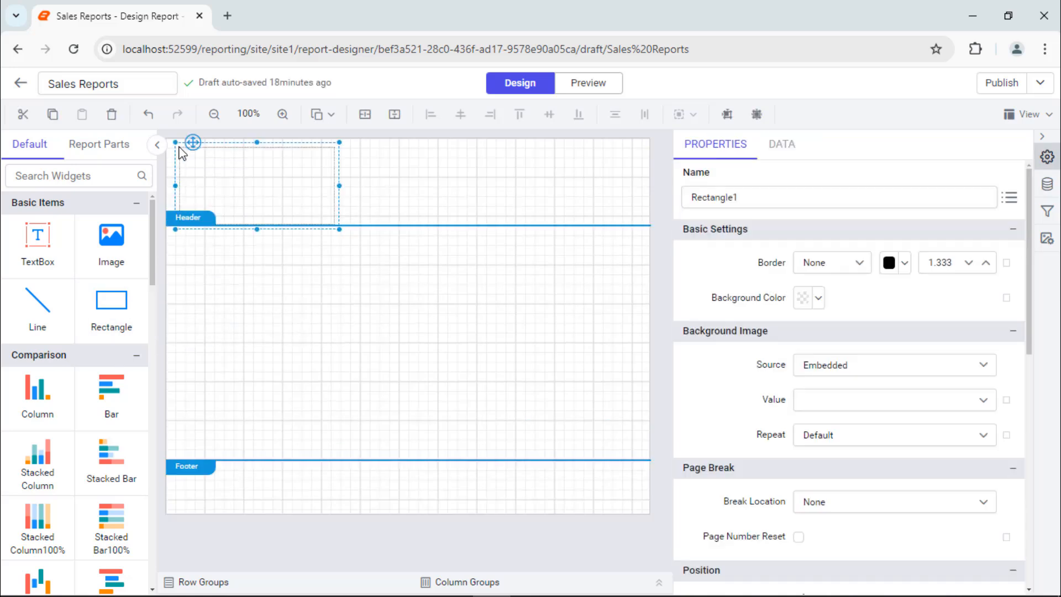
drag(192, 143, 181, 140)
drag(330, 225, 1008, 193)
click(1043, 136)
drag(652, 167, 1009, 167)
drag(967, 224, 982, 193)
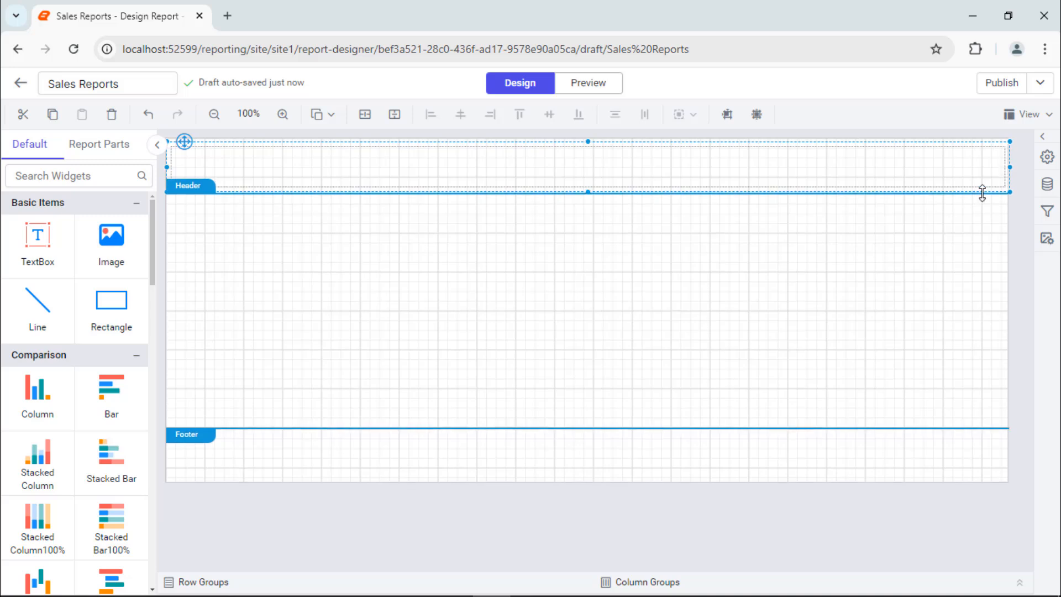
Step: Set the header rectangle's background color to #555b63
click(1047, 157)
click(822, 298)
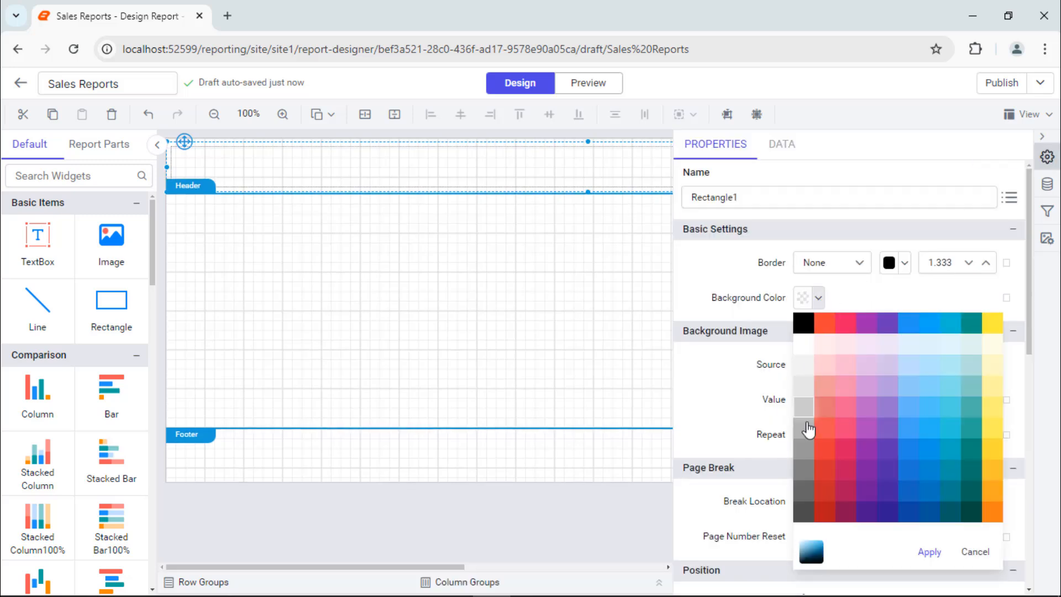
click(811, 551)
click(855, 326)
key(ctrl+a)
text(#555b63)
click(987, 369)
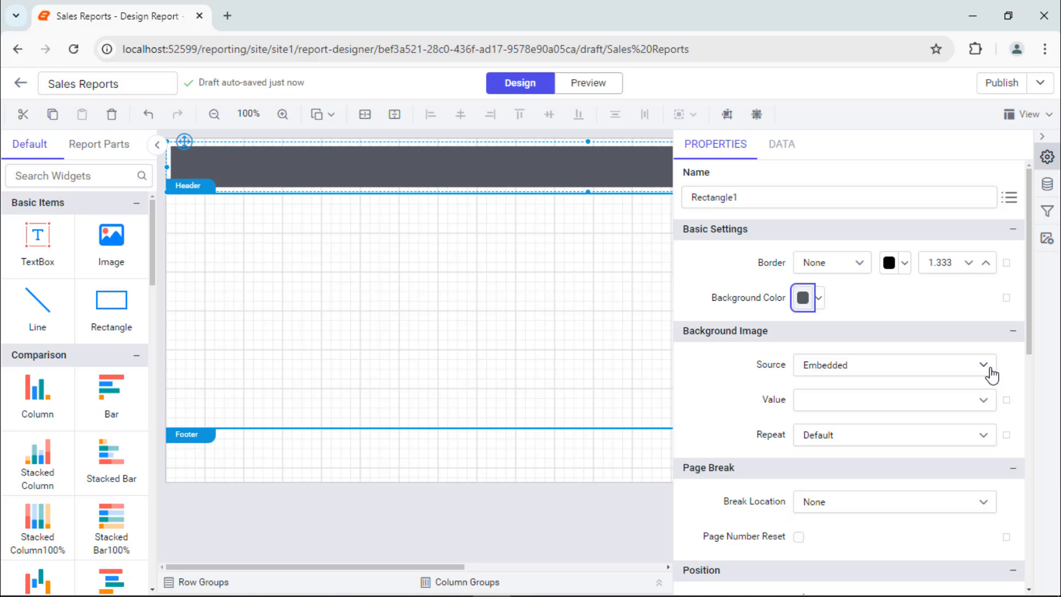
Step: Add a text box inside the header rectangle's left end, widen it, and enter "Sales Analysis"
drag(37, 238, 175, 150)
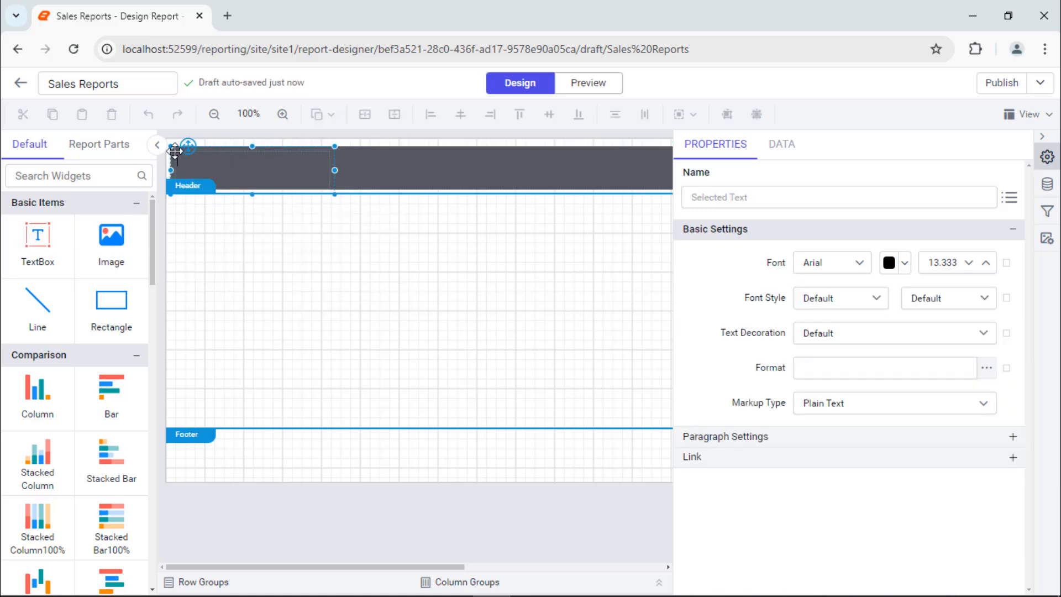
drag(335, 170, 447, 170)
double_click(432, 170)
text(Sales A)
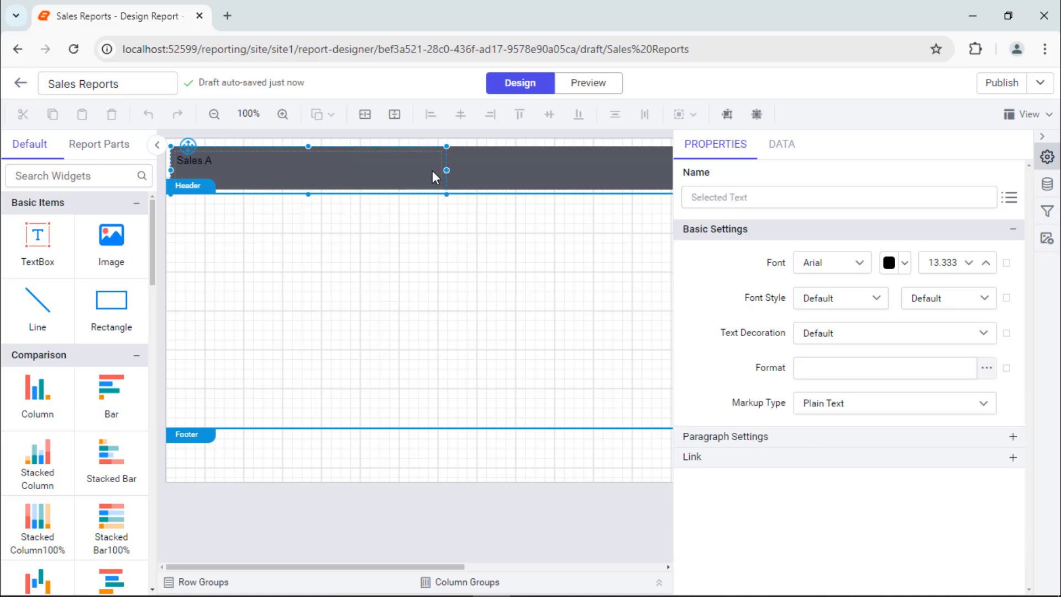
text(nalysis)
Step: Set the "Sales Analysis" text box's font to Segoe UI and its color to white
click(435, 170)
click(857, 263)
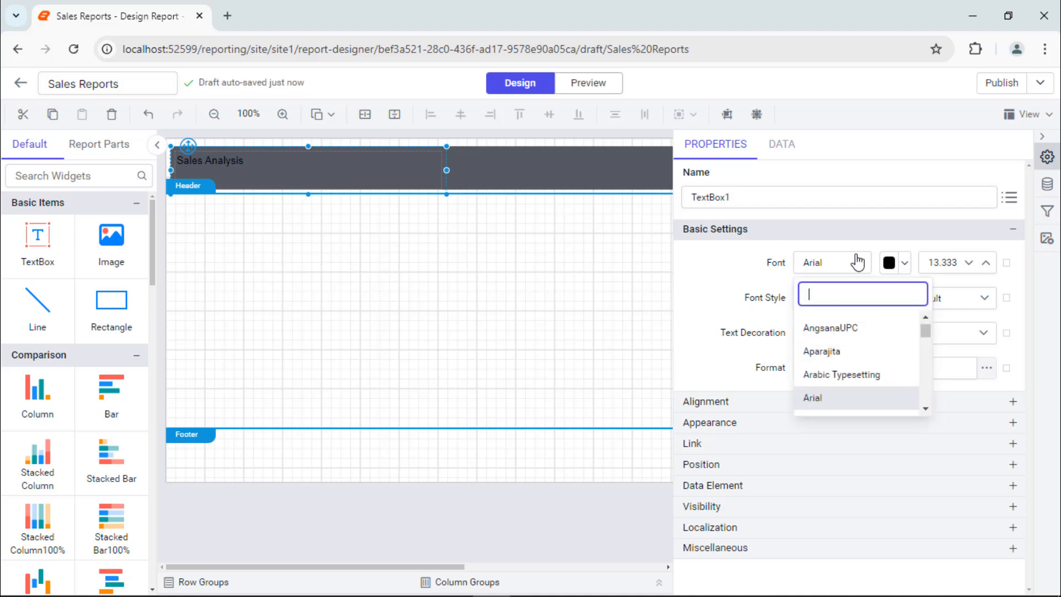
text(Seg)
click(850, 395)
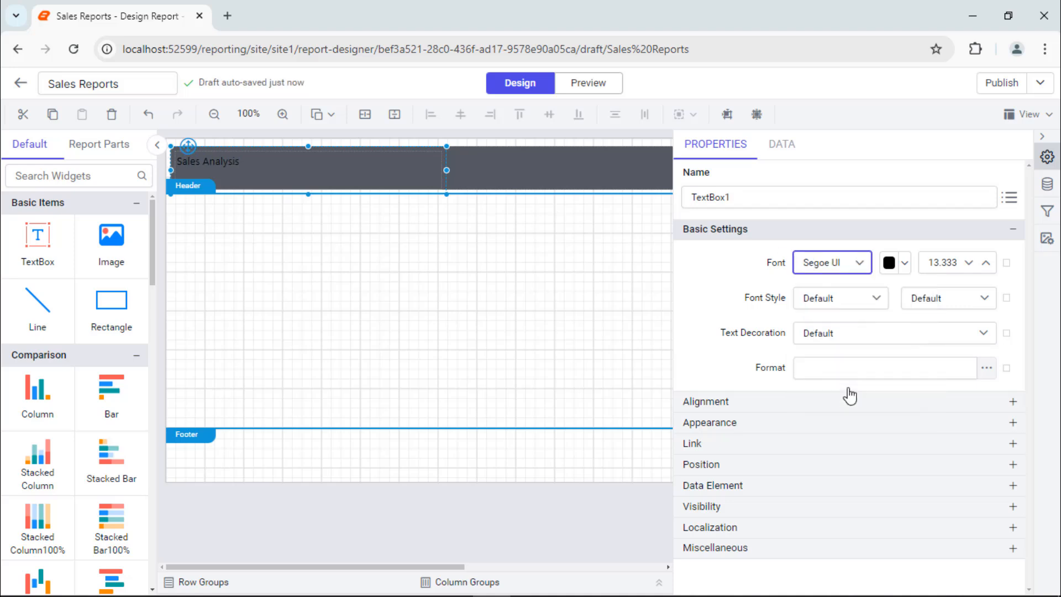
click(905, 264)
click(864, 309)
click(986, 517)
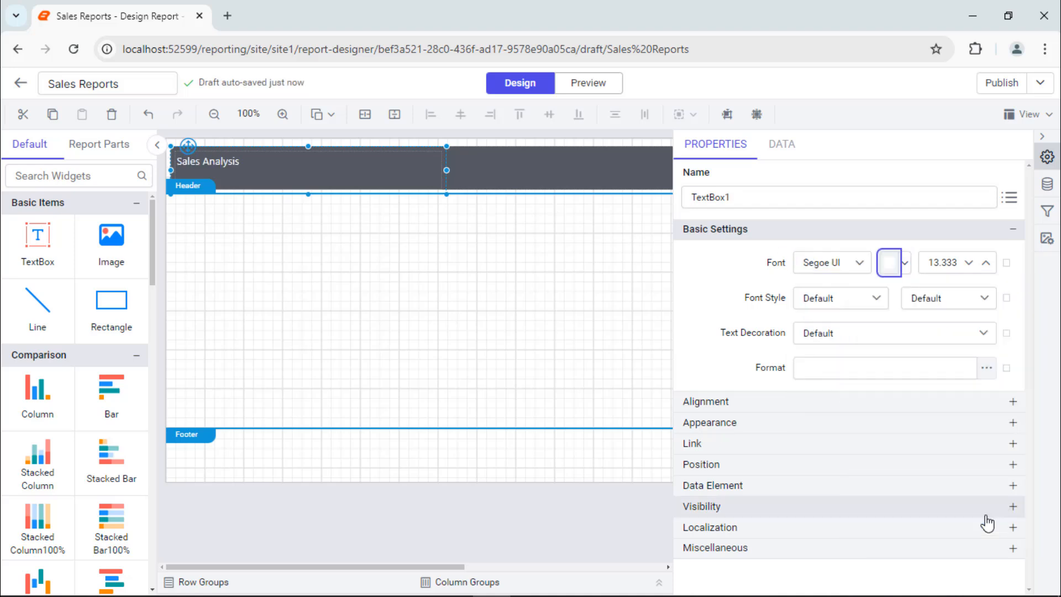
Step: Increase the "Sales Analysis" title's font size to 18.333 and make it bold
click(985, 263)
click(985, 263)
click(985, 263)
click(985, 263)
click(985, 263)
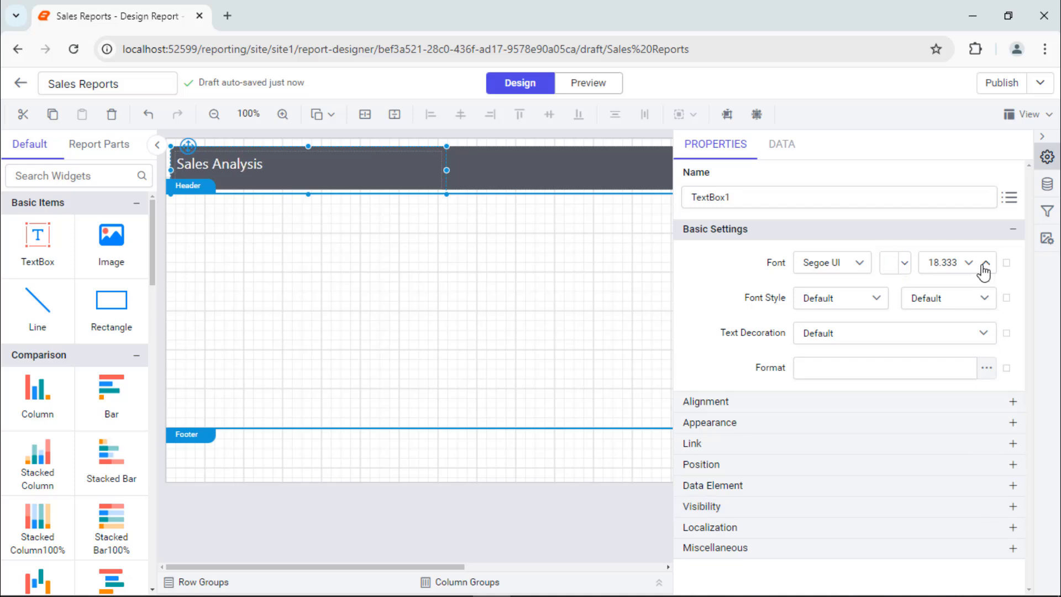
click(978, 298)
scroll(961, 376, down, 2)
click(957, 410)
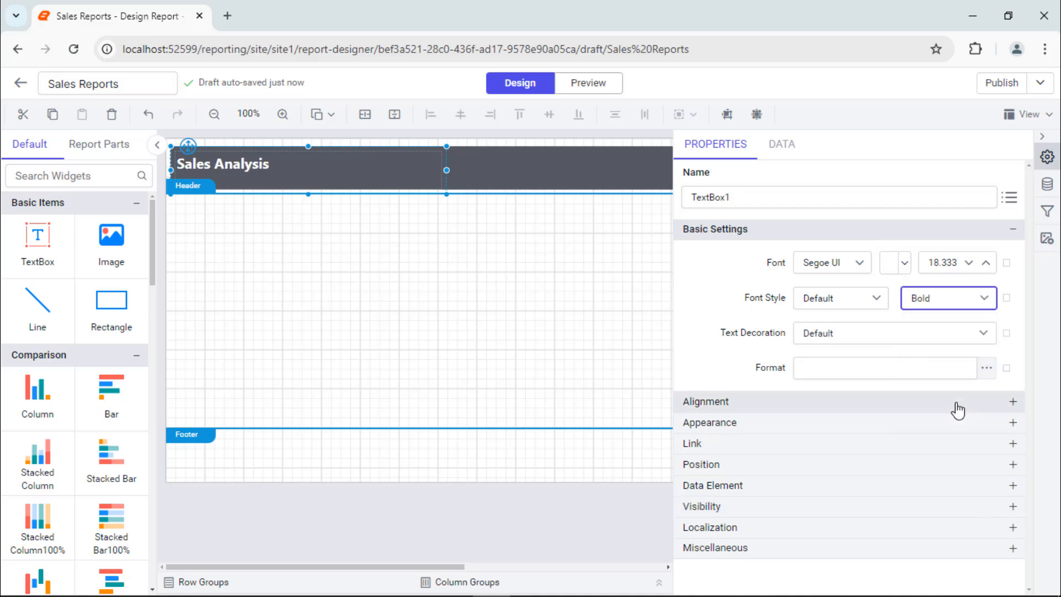
Step: Set the "Sales Analysis" title's vertical alignment to Middle
click(958, 410)
click(957, 471)
click(928, 545)
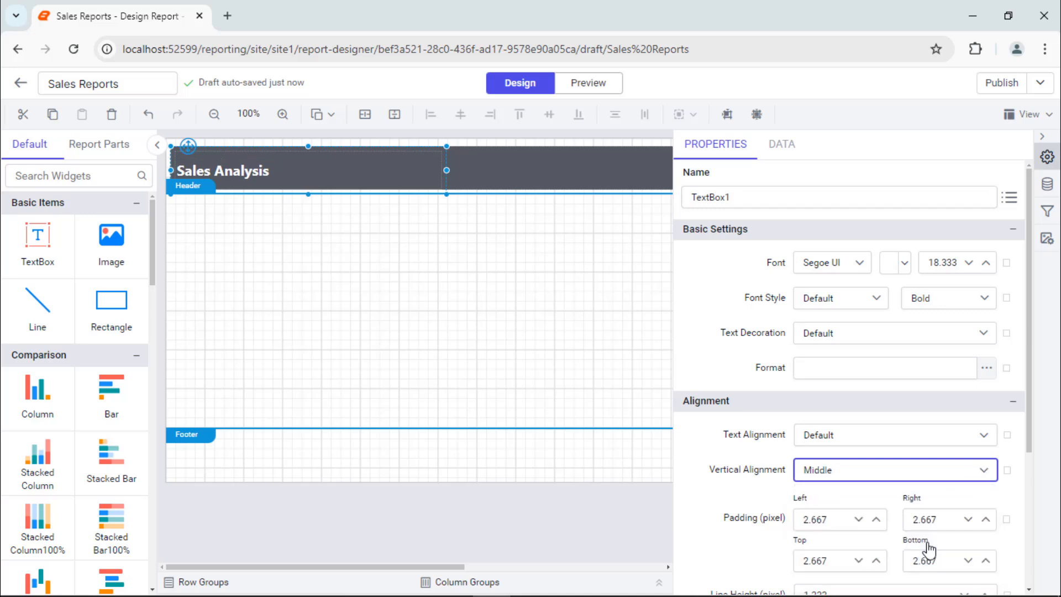
click(596, 168)
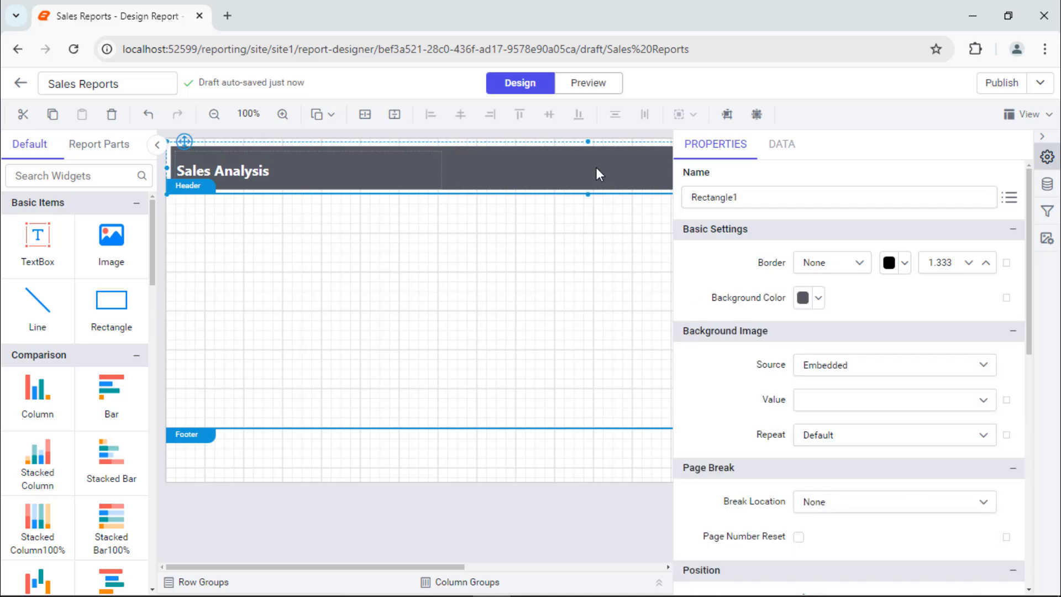
Step: Fit the dark header rectangle to the header band's height and reposition the "Sales Analysis" text box's upper and lower edges inside it
drag(587, 143, 585, 134)
drag(588, 194, 589, 190)
click(332, 165)
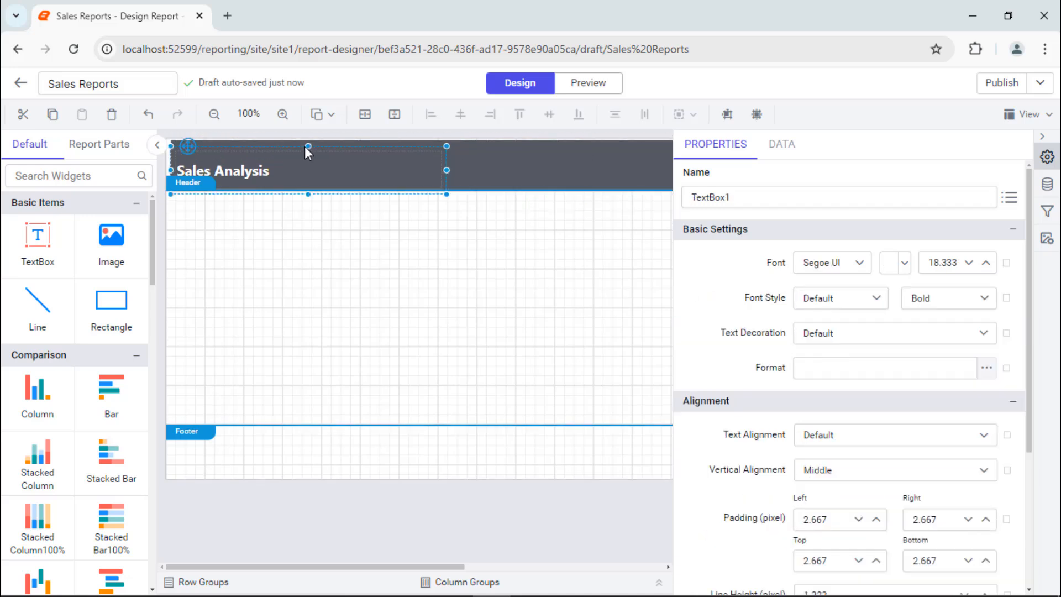
drag(308, 147, 308, 138)
drag(308, 194, 307, 184)
drag(308, 138, 308, 145)
Step: Extend the header rectangle's left edge to the left border of the report
click(1042, 137)
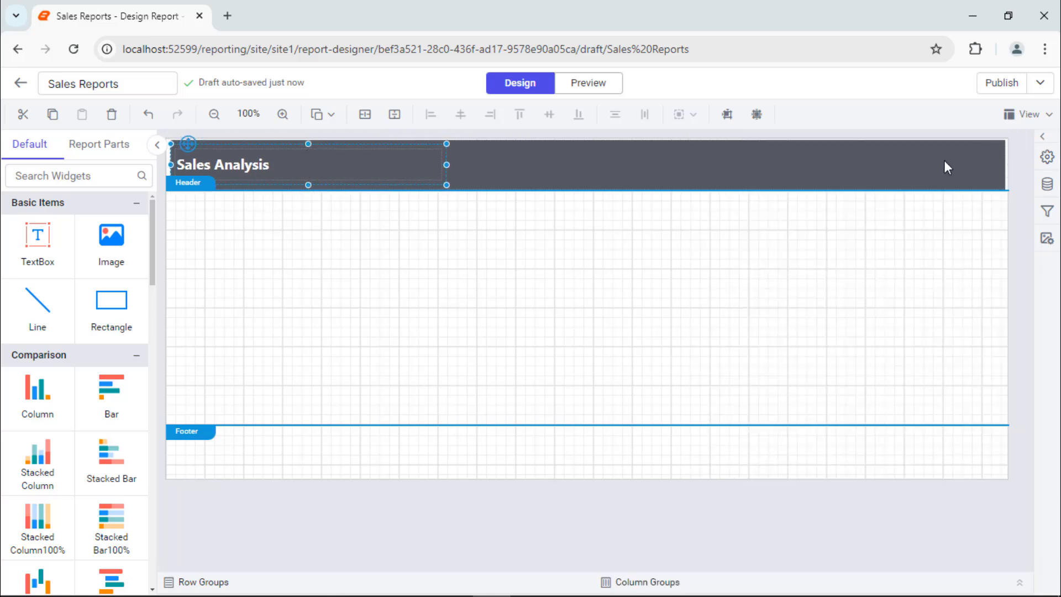
click(943, 163)
drag(167, 164, 164, 165)
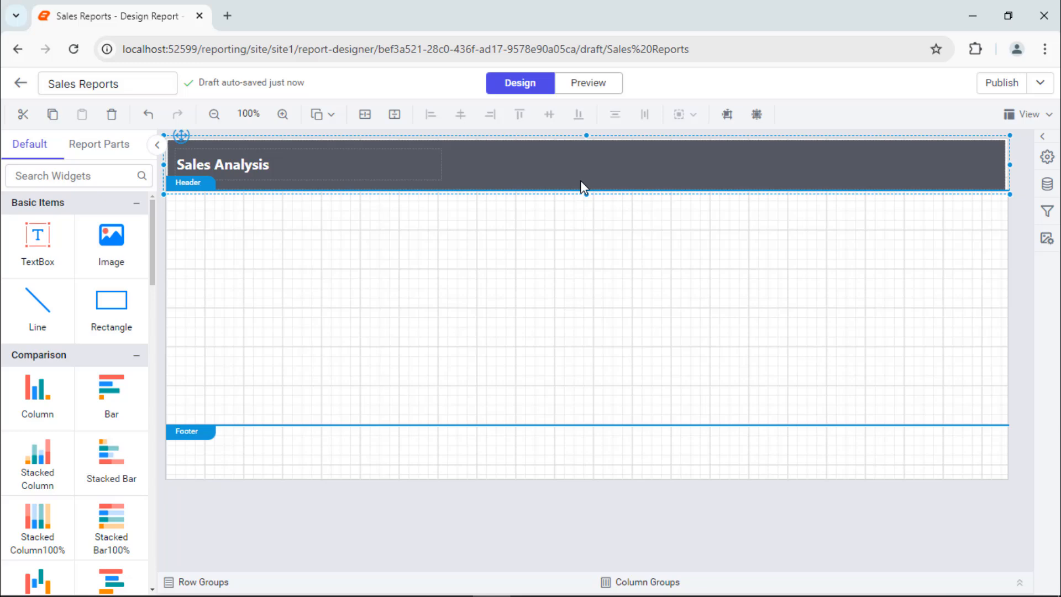
click(961, 229)
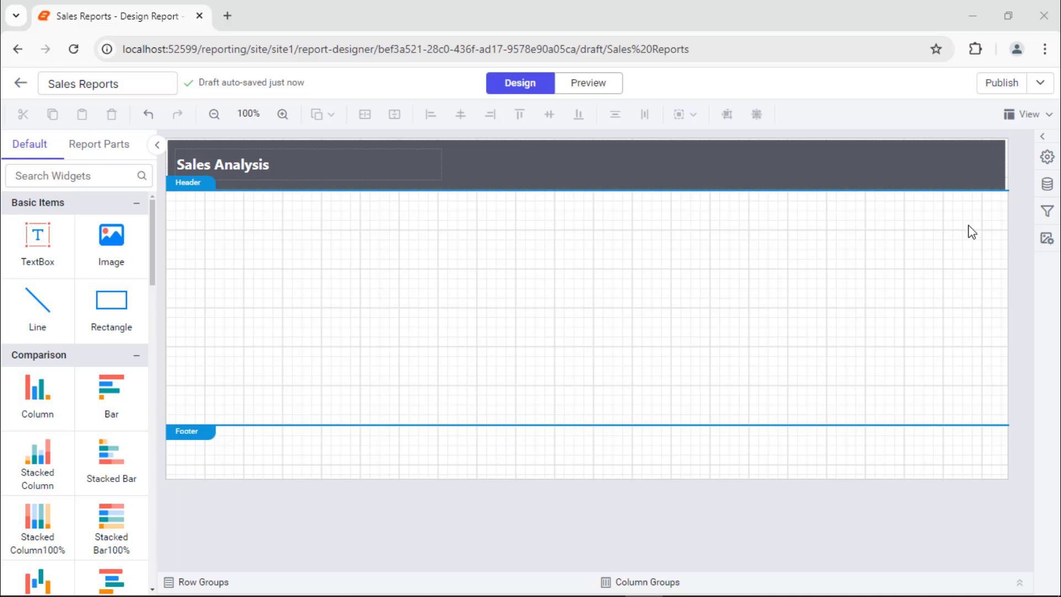
Step: Create a new report parameter with both its name and prompt set to "Year"
click(1047, 210)
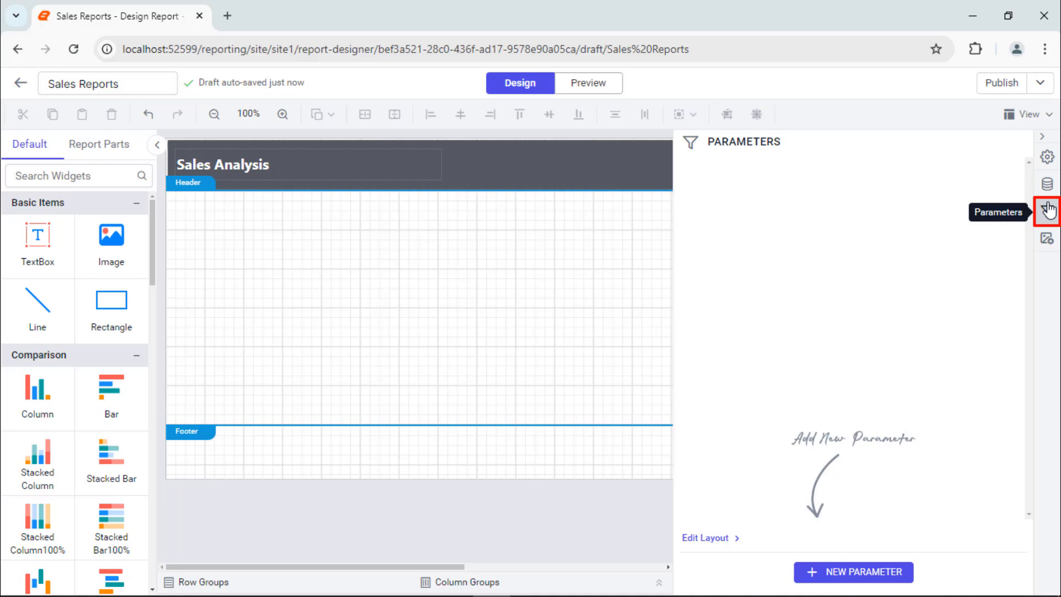
click(868, 572)
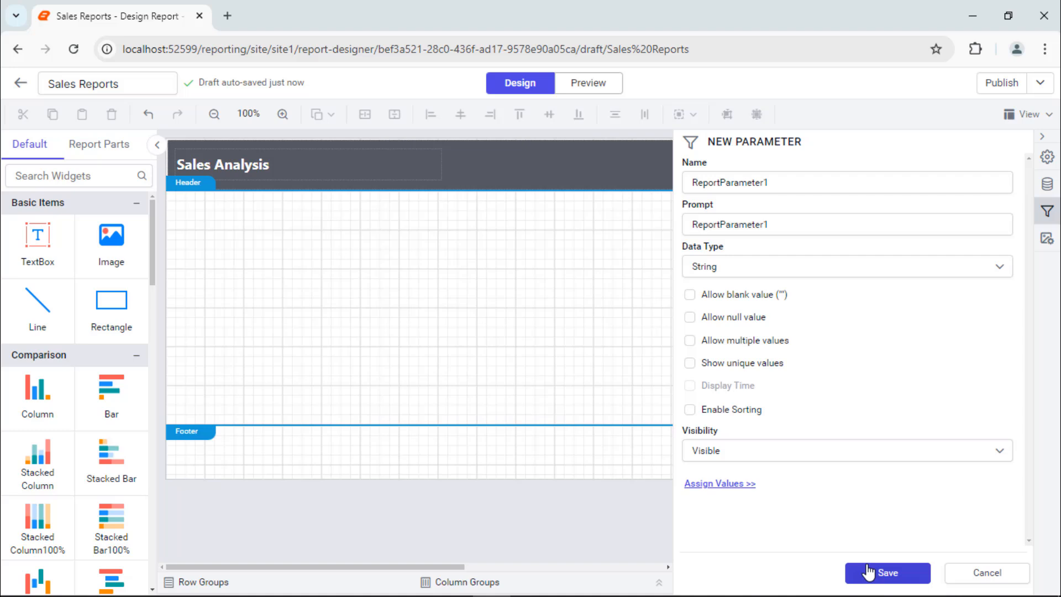
click(849, 182)
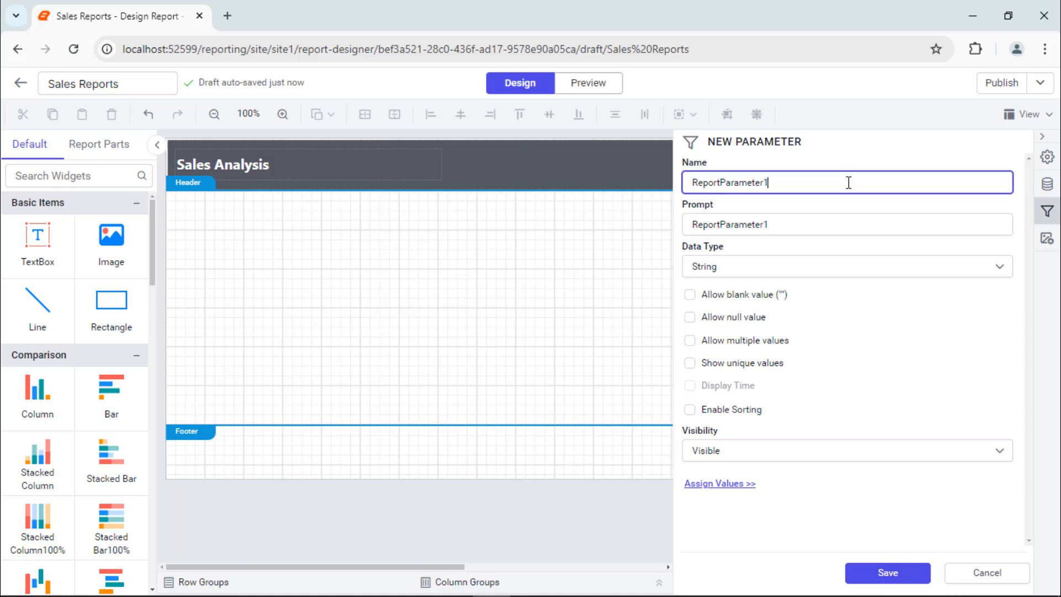
key(ctrl+a)
text(Year)
click(846, 224)
key(ctrl+a)
text(Yea)
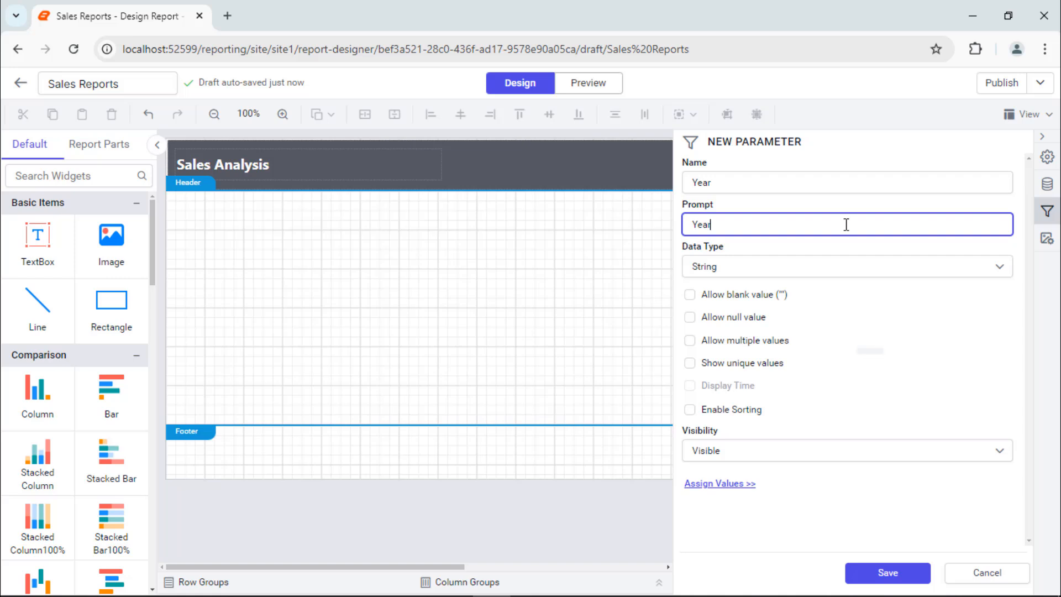
Step: Set the Year parameter's data type to Integer and allow multiple values
click(857, 266)
click(865, 363)
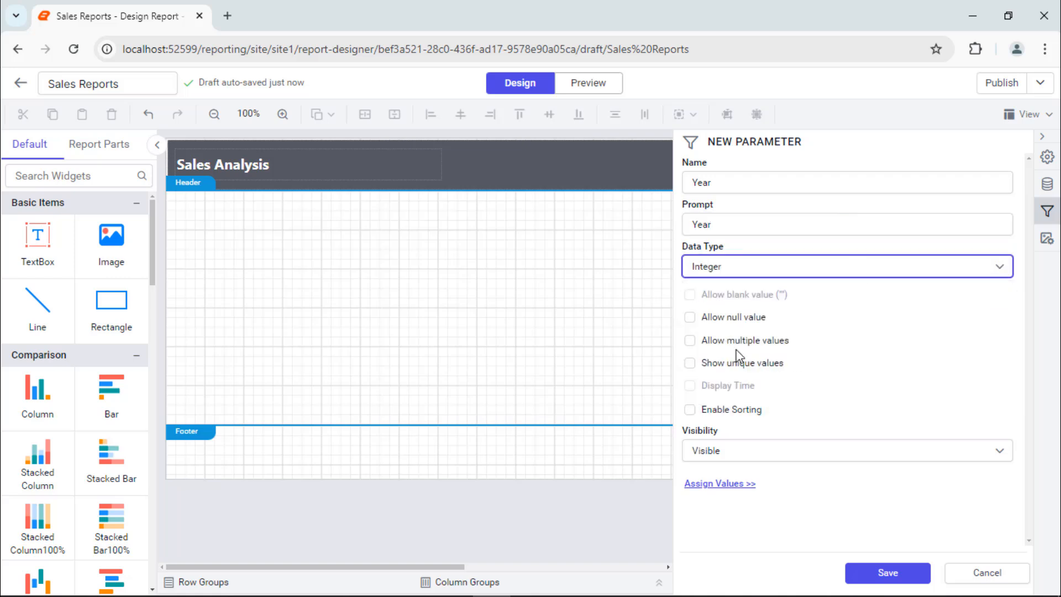
click(690, 340)
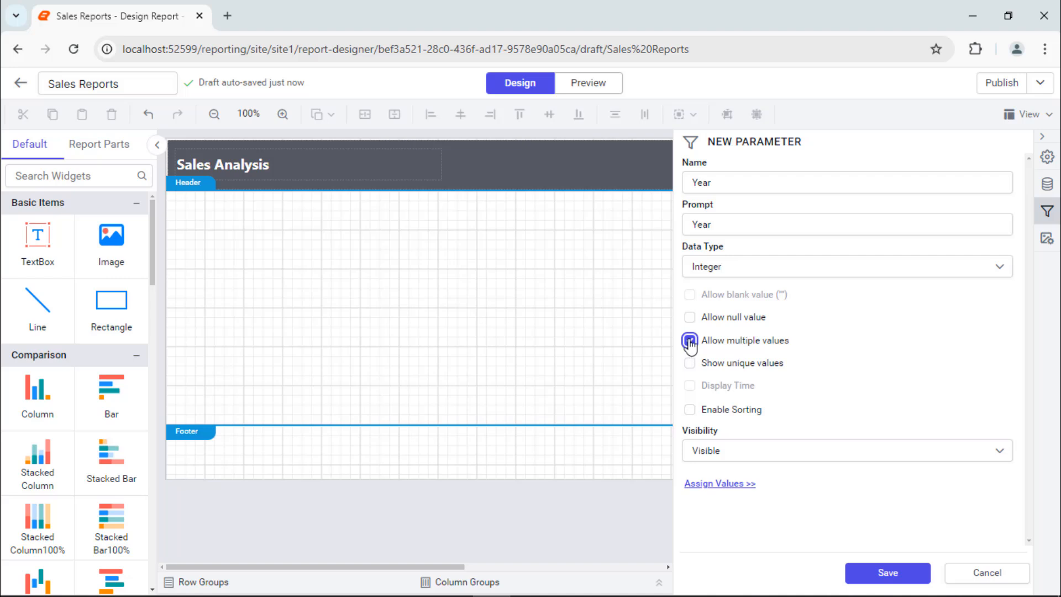
Step: Assign the Year parameter's available values from a query on YearDataset, using Year as both value field and label field
click(731, 483)
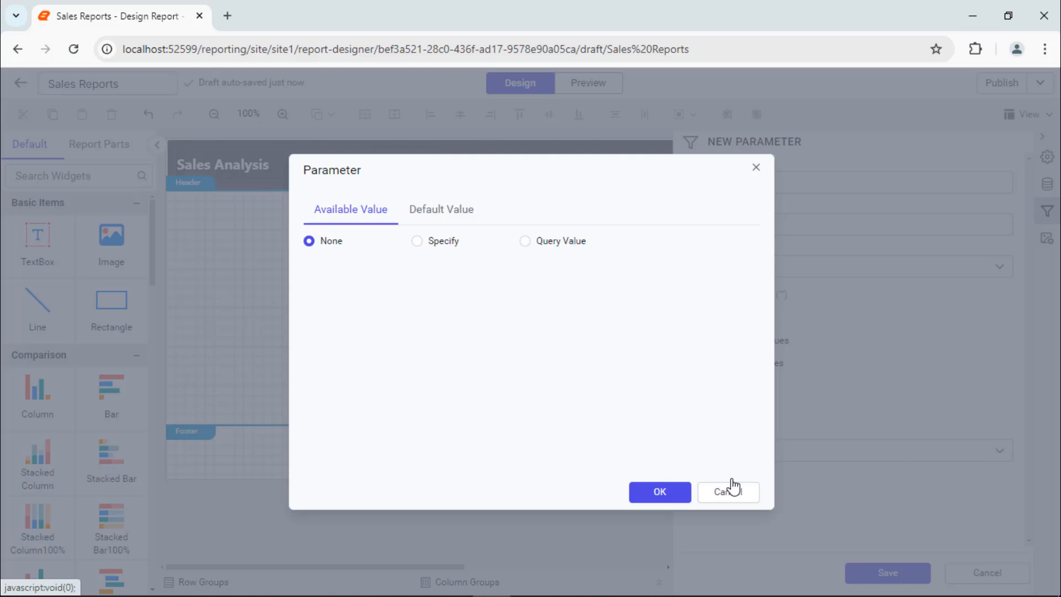
click(525, 242)
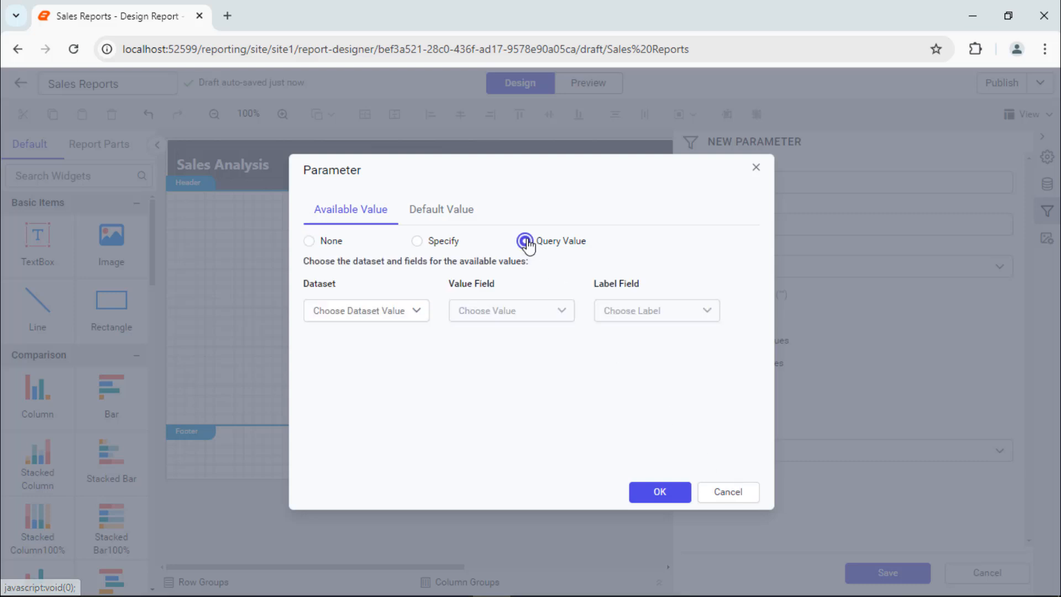
click(425, 320)
click(404, 363)
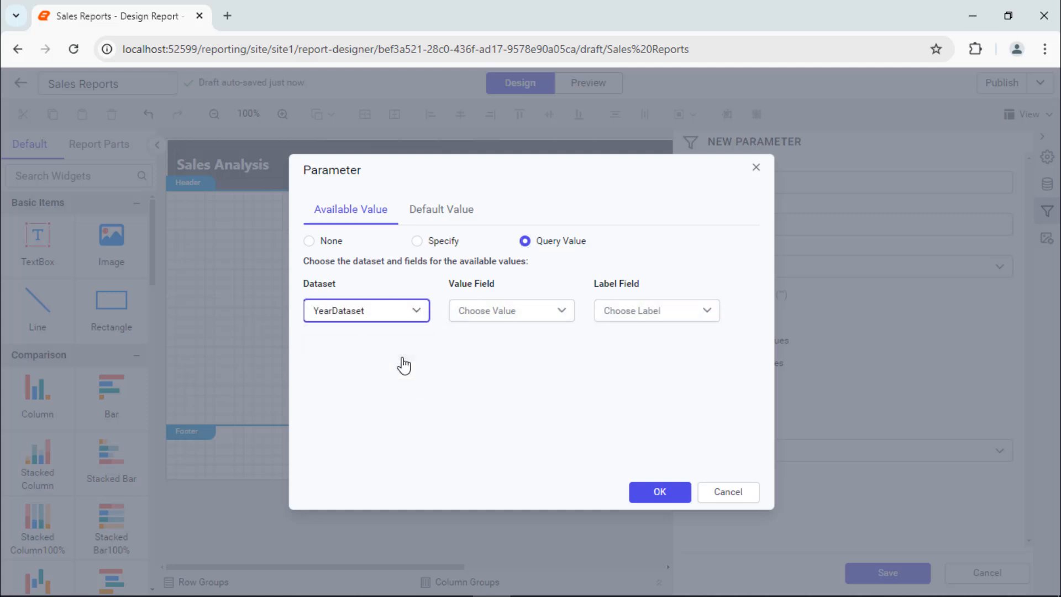
click(561, 312)
click(514, 373)
click(663, 311)
click(666, 373)
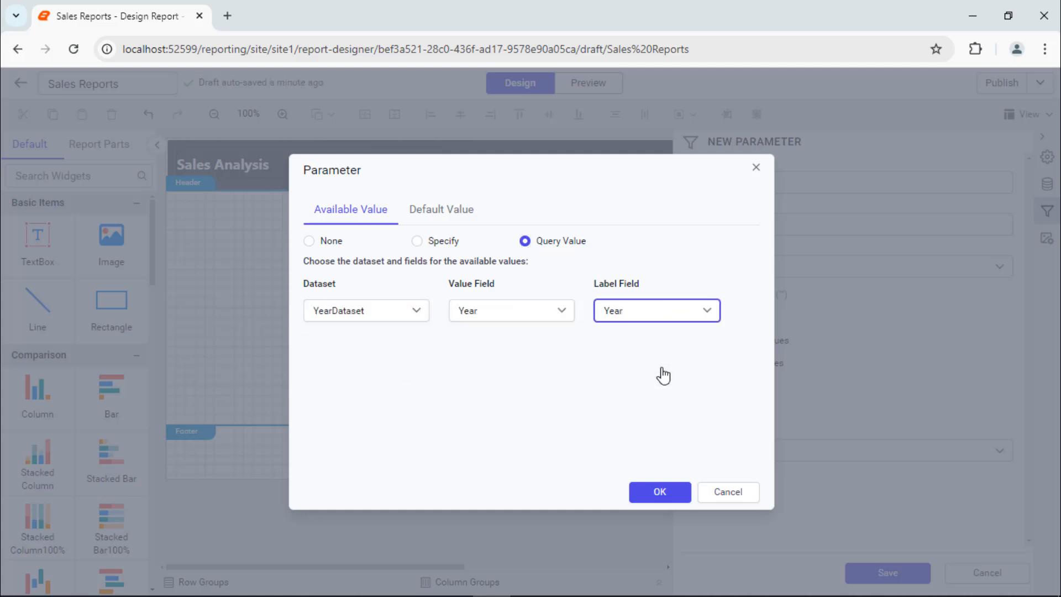
Step: Specify 2020, 2021 and 2022 as the Year parameter's default values and save the parameter
click(456, 213)
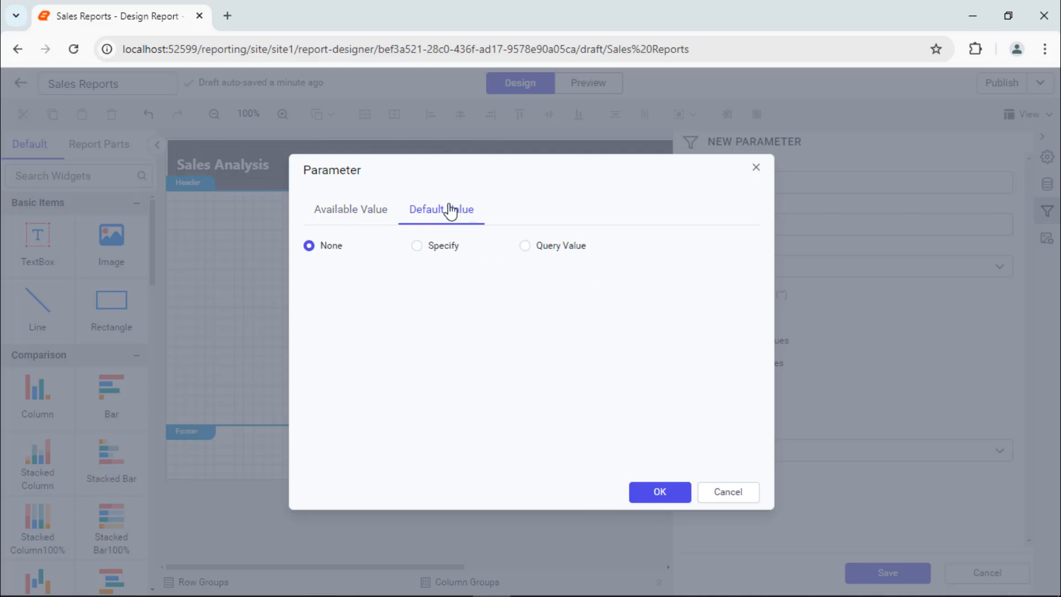
click(421, 247)
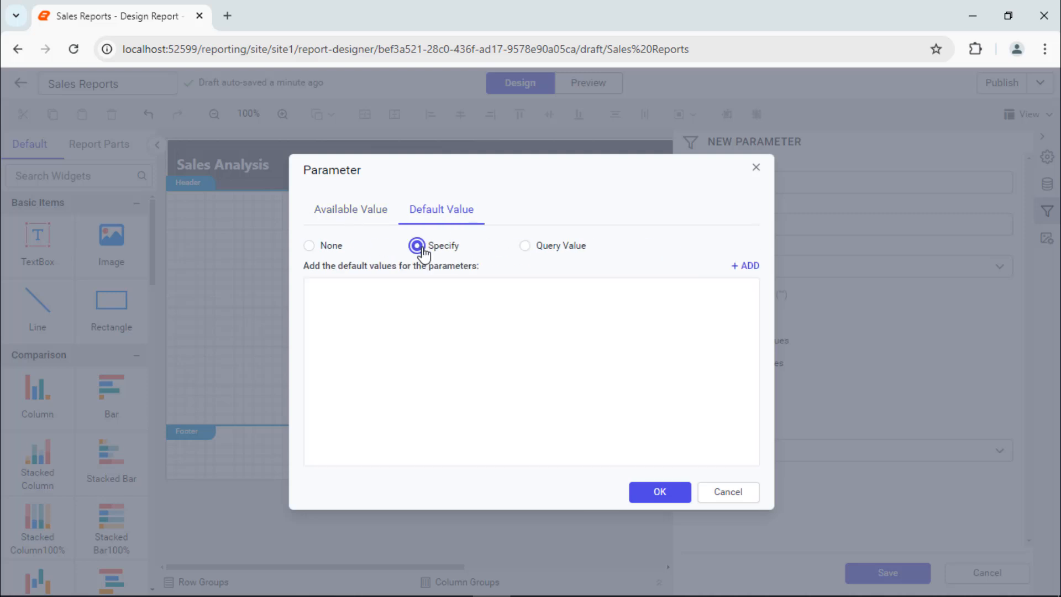
click(747, 266)
click(606, 300)
text(2020)
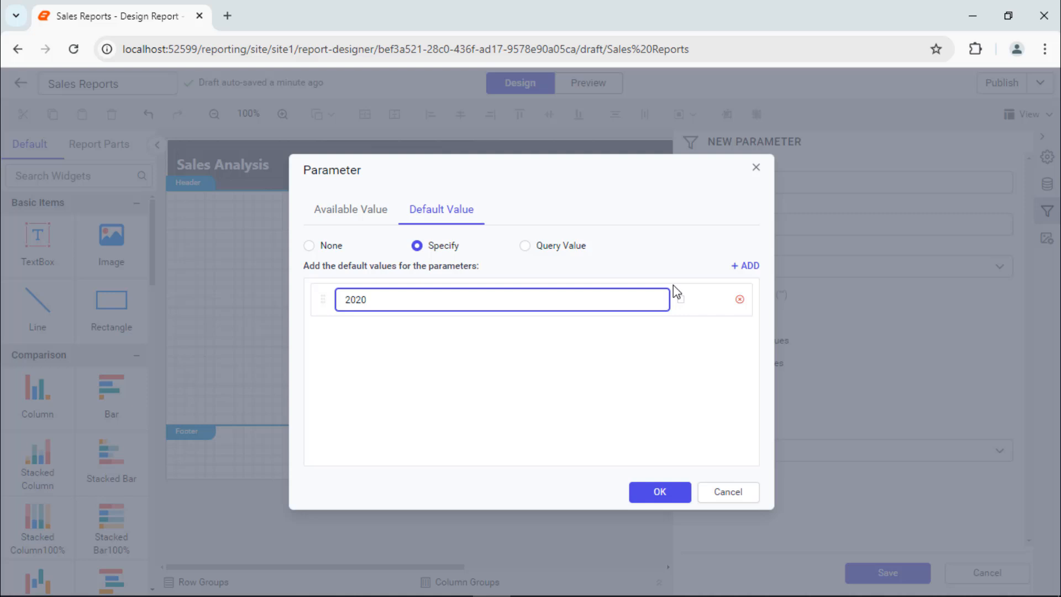
click(747, 266)
click(599, 338)
text(2021)
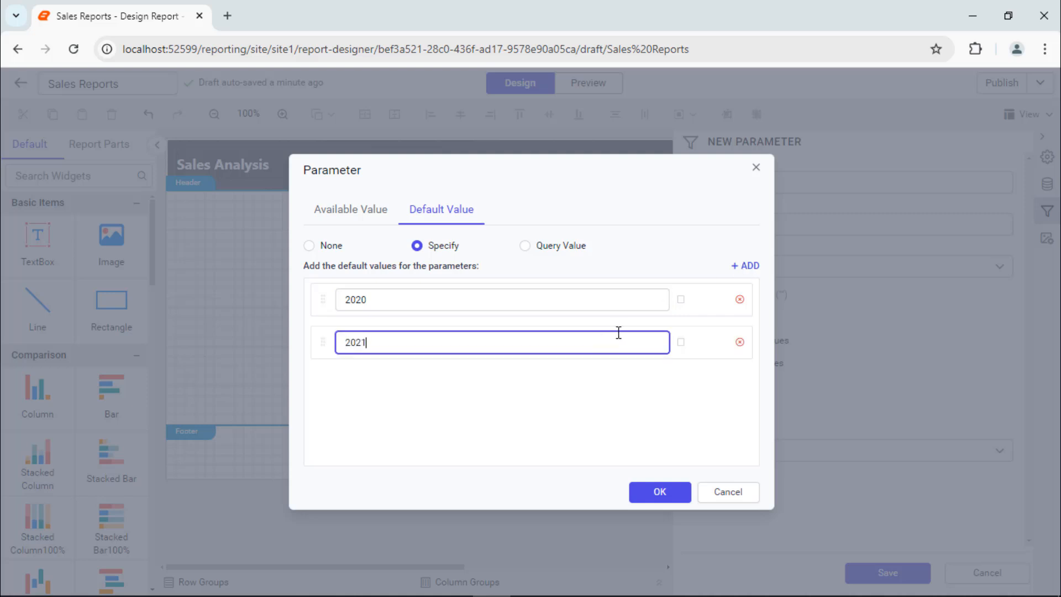
click(749, 268)
click(632, 381)
text(2022)
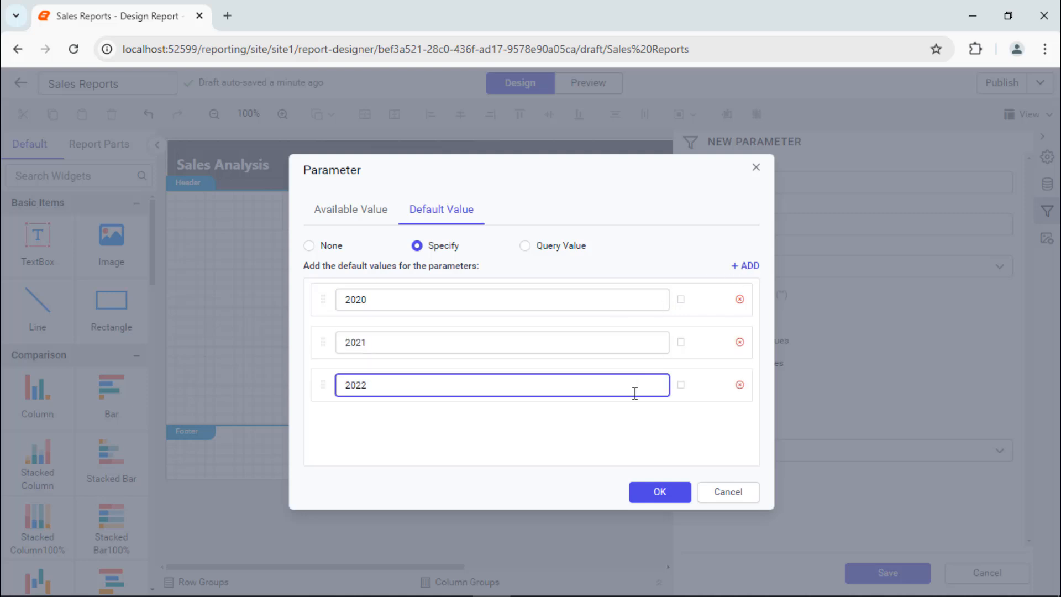
click(657, 490)
click(883, 575)
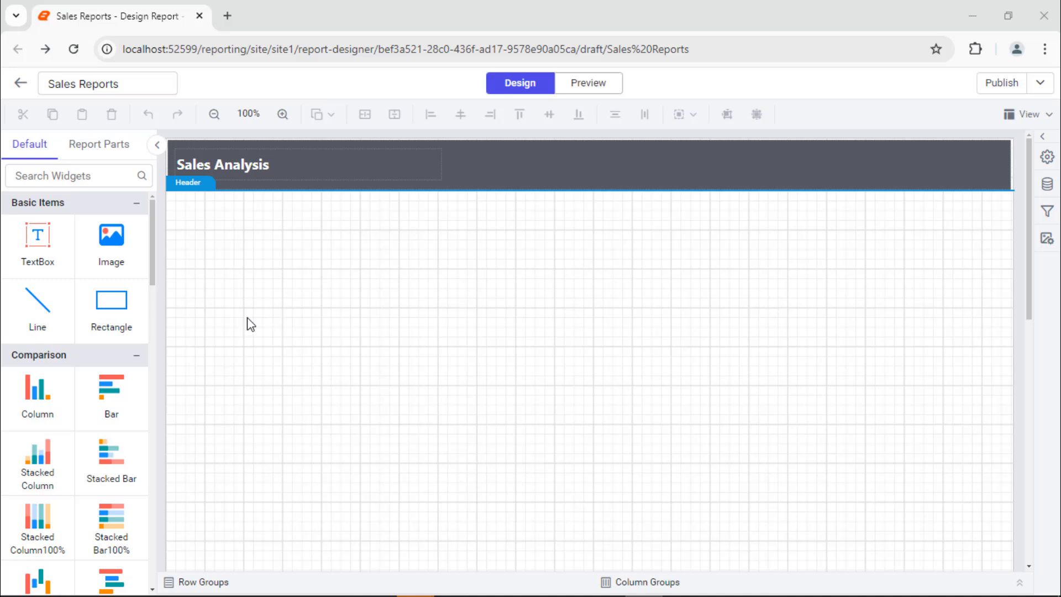
Step: Place four text boxes in a row directly below the header and make the first one taller
drag(37, 243, 174, 202)
drag(273, 239, 274, 259)
drag(38, 240, 399, 206)
click(1042, 136)
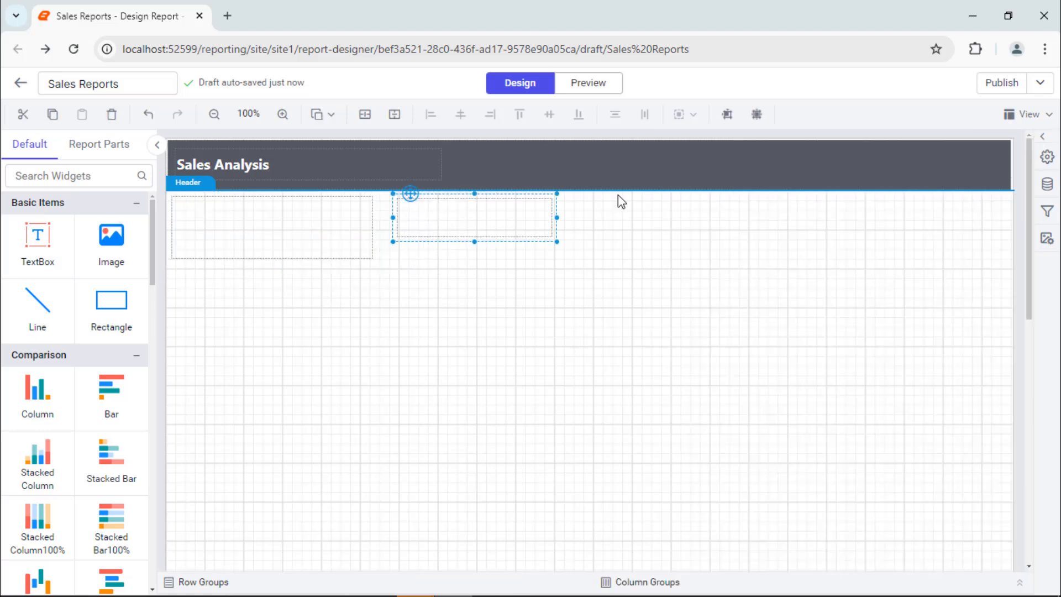
drag(38, 243, 818, 200)
click(1041, 137)
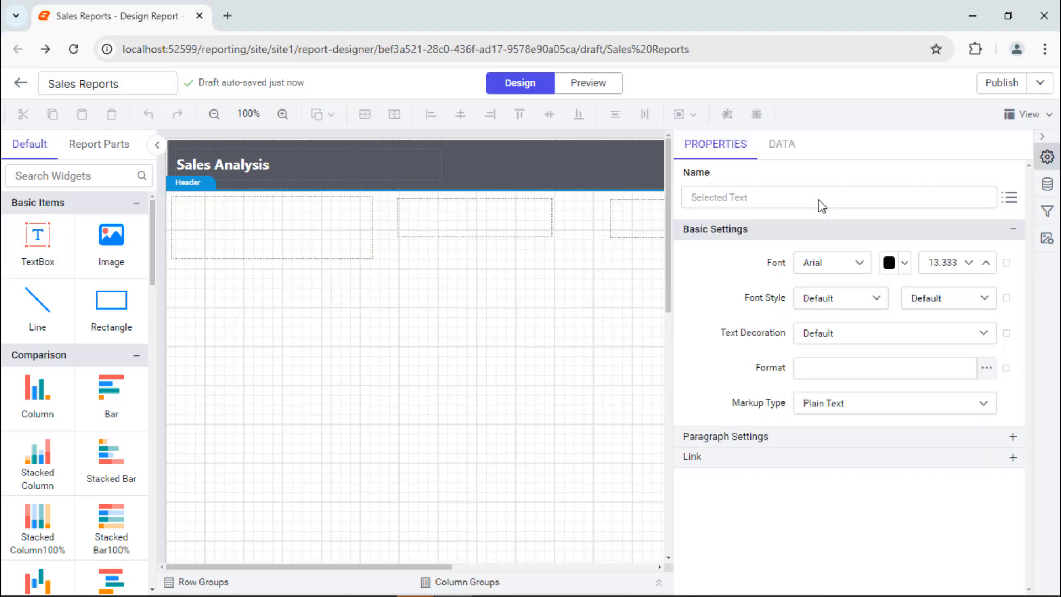
click(1013, 152)
Step: Align the tops of the four text boxes below the header and make them all the same size as the first
click(320, 241)
ctrl+click(475, 229)
ctrl+click(639, 227)
ctrl+click(854, 230)
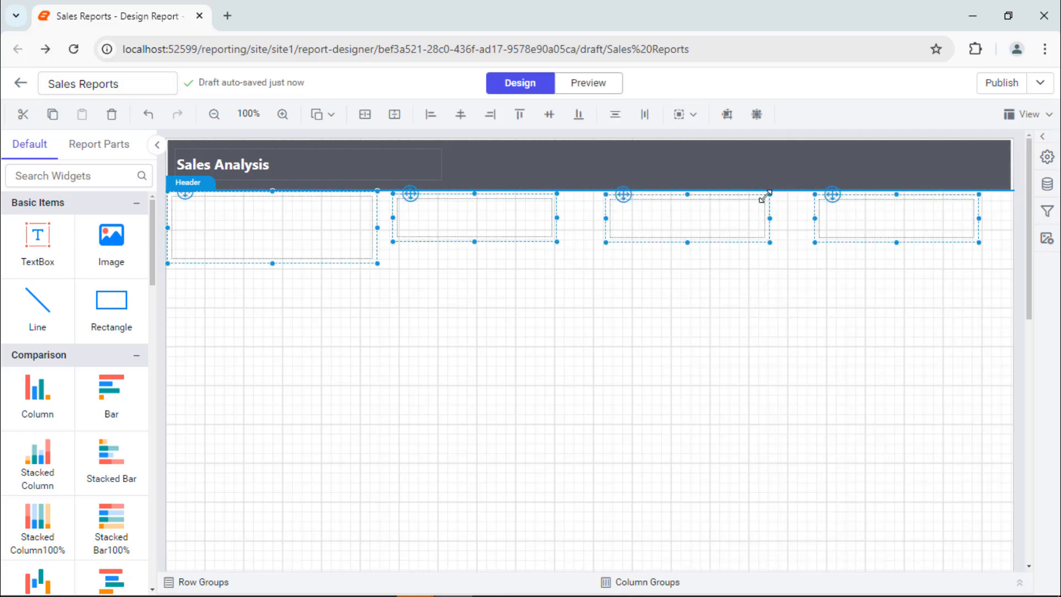
click(519, 113)
click(689, 114)
click(713, 145)
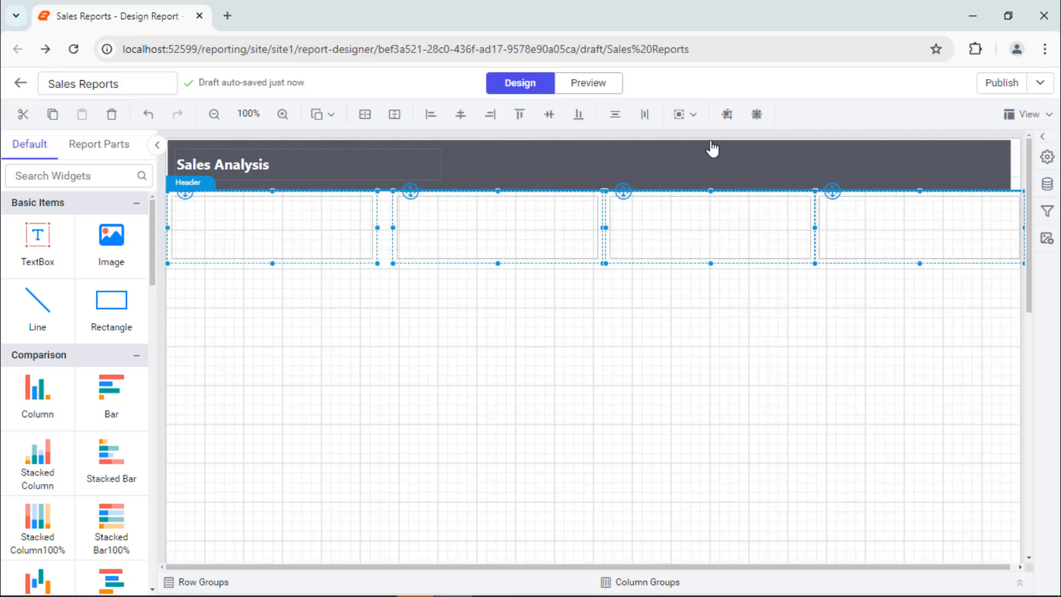
Step: Extend the header rectangle's right edge to the report's right border
click(978, 161)
drag(1015, 164, 1023, 164)
Step: Label the four text boxes from left to right "Total Sales", "Total Orders", "Total Products" and "Total Companies"
click(355, 242)
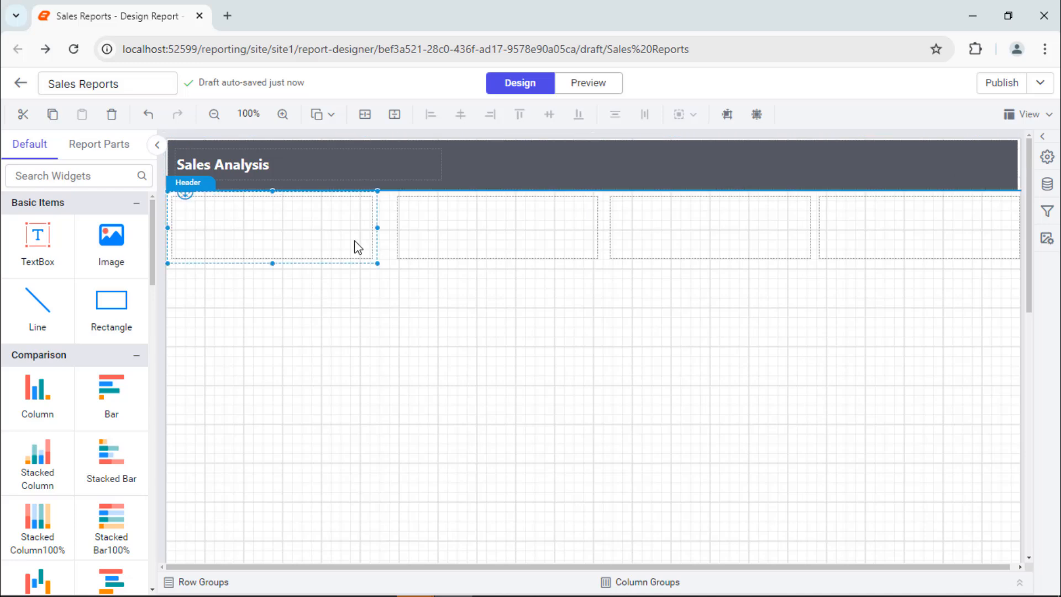
text(Total Sales)
click(441, 244)
text(T)
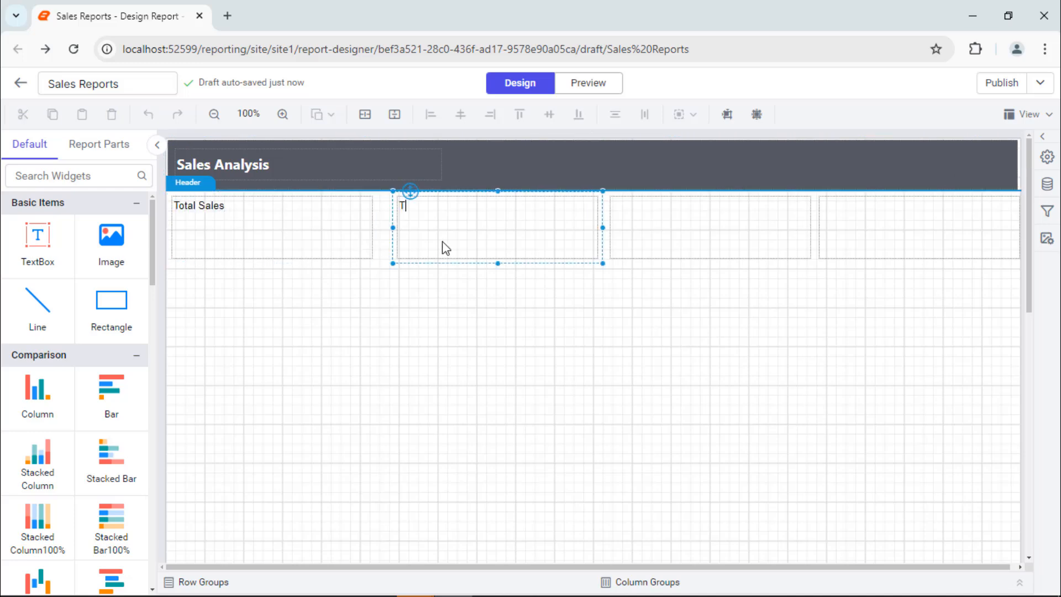
text(otal Orders)
click(680, 250)
text(Total Products)
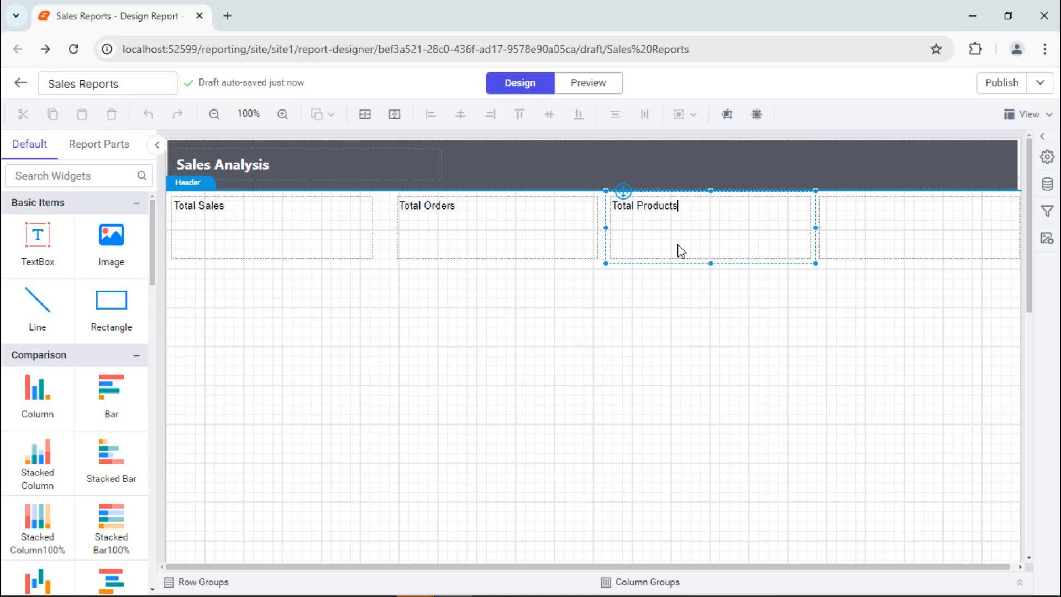
click(860, 247)
text(Total Companies)
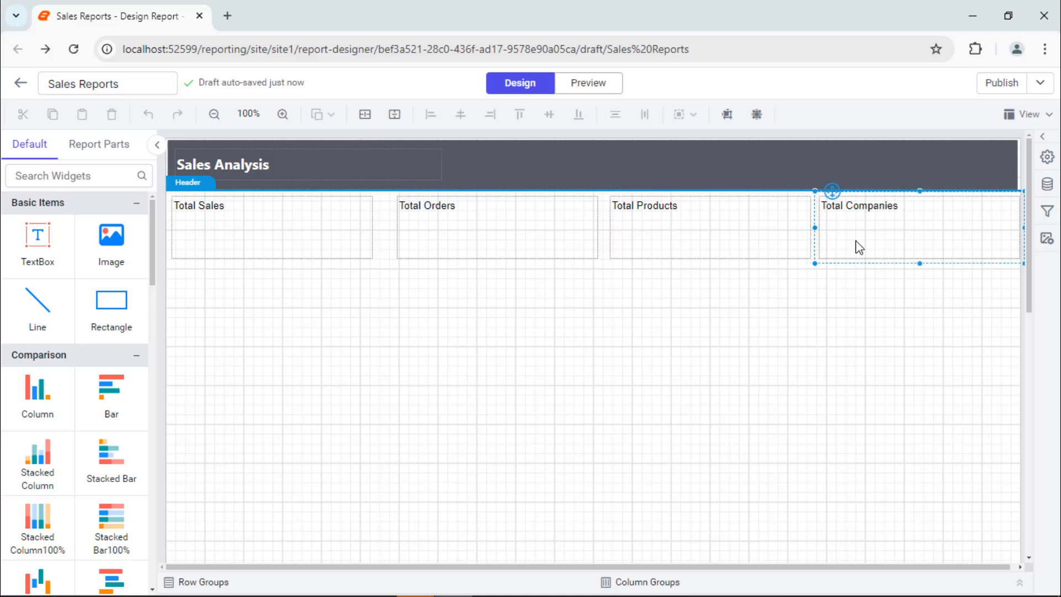
Step: Set the font of all four total text boxes to Segoe UI at size 21.333
click(321, 229)
ctrl+click(553, 229)
ctrl+click(718, 229)
ctrl+click(900, 229)
click(1047, 157)
click(860, 265)
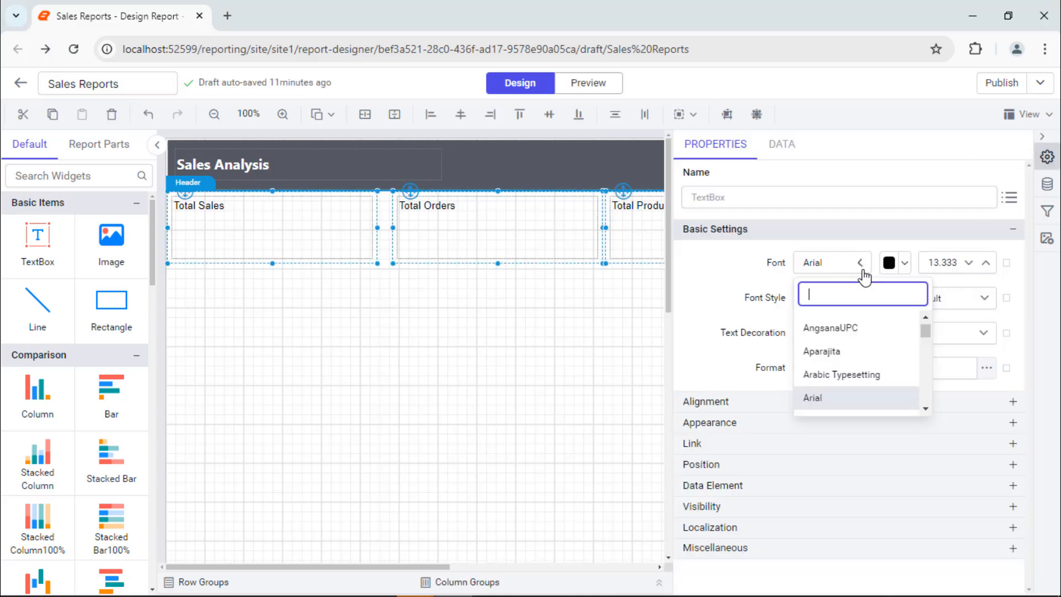
text(seg)
click(863, 398)
double_click(943, 262)
text(21.333)
key(Return)
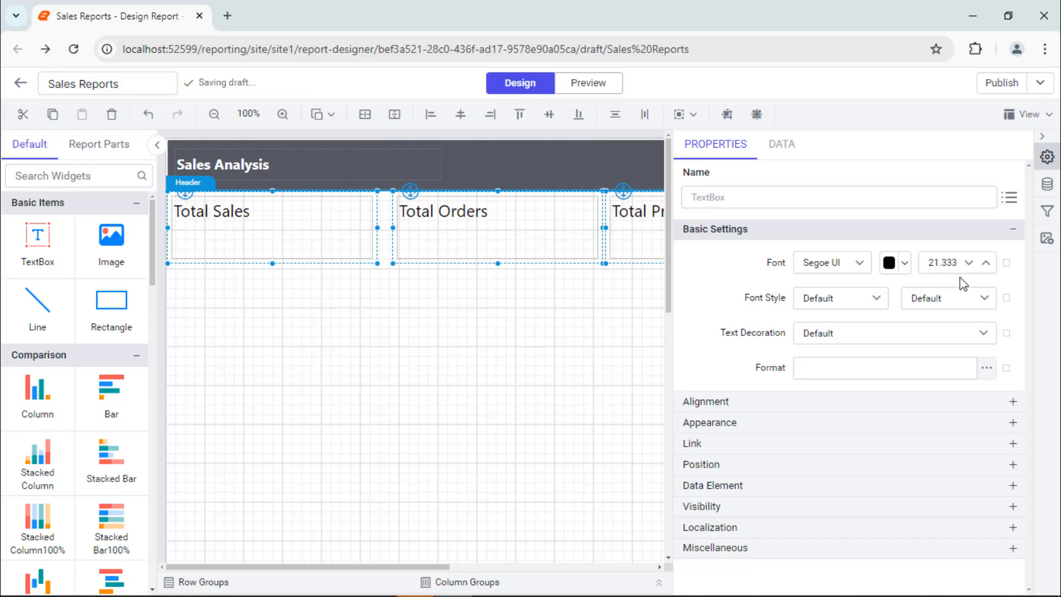
Step: Insert the expression =Round(Sum(Fields!Sales.Value,"sales")) on a new line under "Total Sales"
double_click(273, 240)
key(Return)
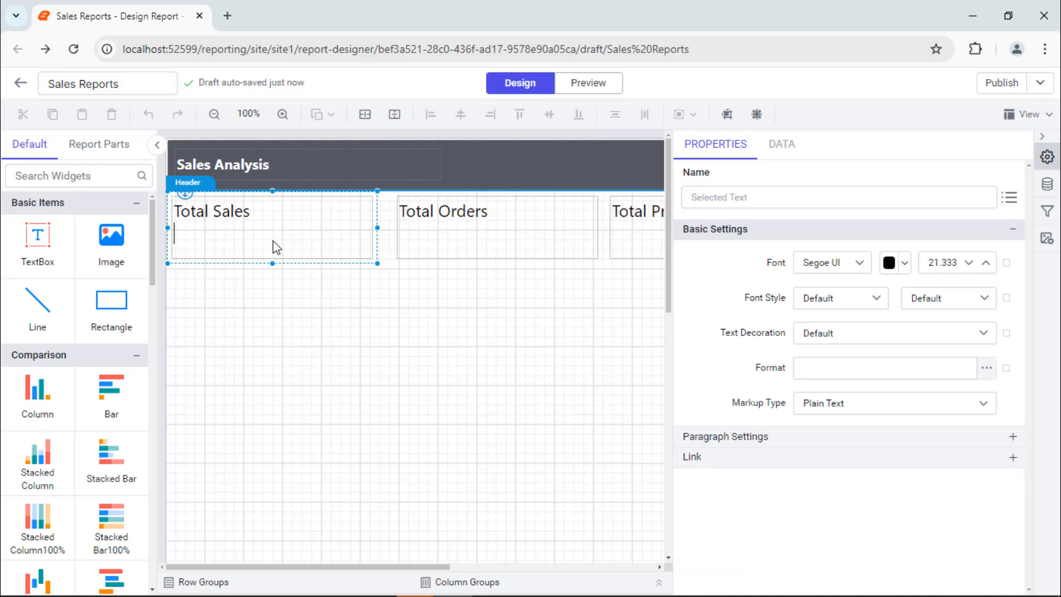
right_click(272, 240)
click(307, 250)
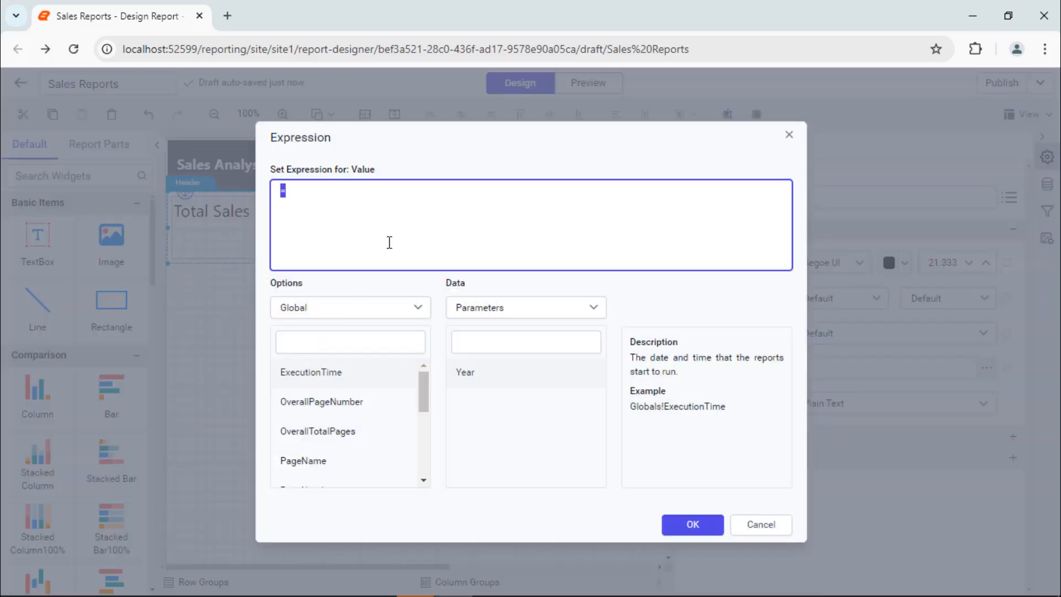
text(=Round(Sum(Fields!Sales.Value,"sales")))
click(692, 523)
Step: Insert the expression CountDistinct(Fields!OrderID__Orders_Details_.Value,"SalesDataset") on the line under "Total Orders"
right_click(542, 245)
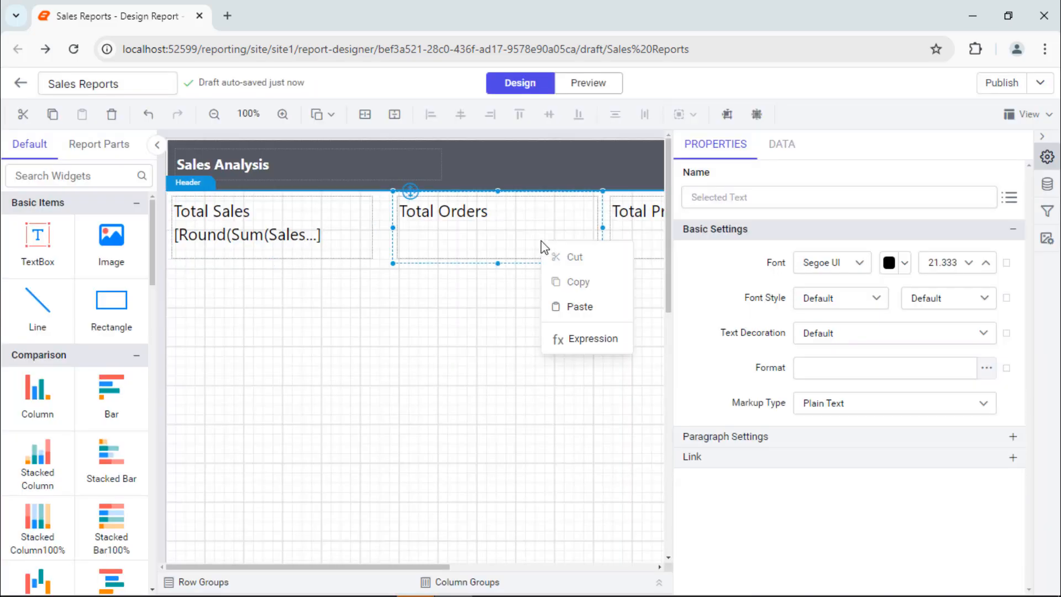
click(583, 339)
text(CountDistinct(Fields!OrderID__Orders_Details_.Value,"SalesDataset"))
click(671, 522)
Step: Insert the expression CountDistinct(Fields!ProductID.Value, "SalesDataset") on a new line under "Total Products"
click(1042, 136)
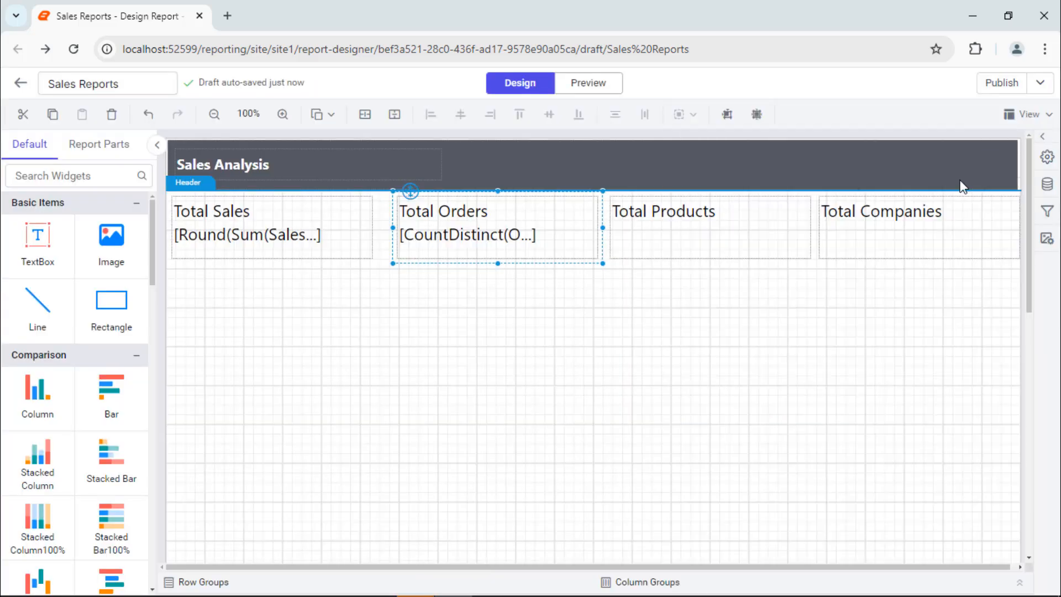
double_click(777, 235)
key(Return)
right_click(776, 235)
click(780, 253)
text(CountDistinct(Fields!ProductID.Value, "SalesDataset"))
click(693, 523)
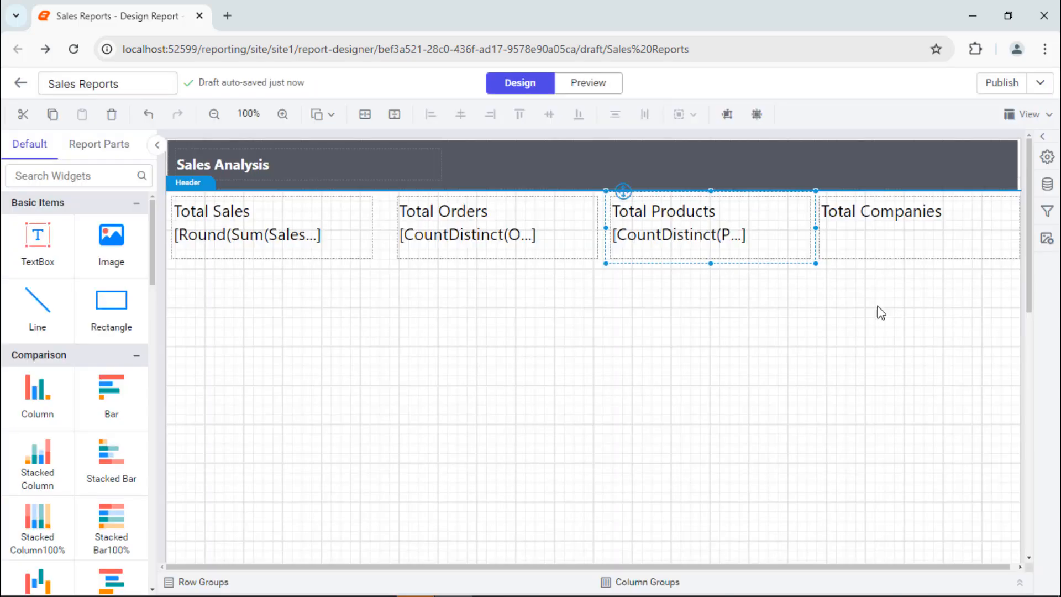
Step: Insert the expression =CountDistinct(Fields!CompanyName.Value,"SalesDataset") on the line under "Total Companies"
click(957, 223)
right_click(940, 238)
click(968, 338)
text(CountDistinct(Fields!CompanyName.Value,'SalesDataset'))
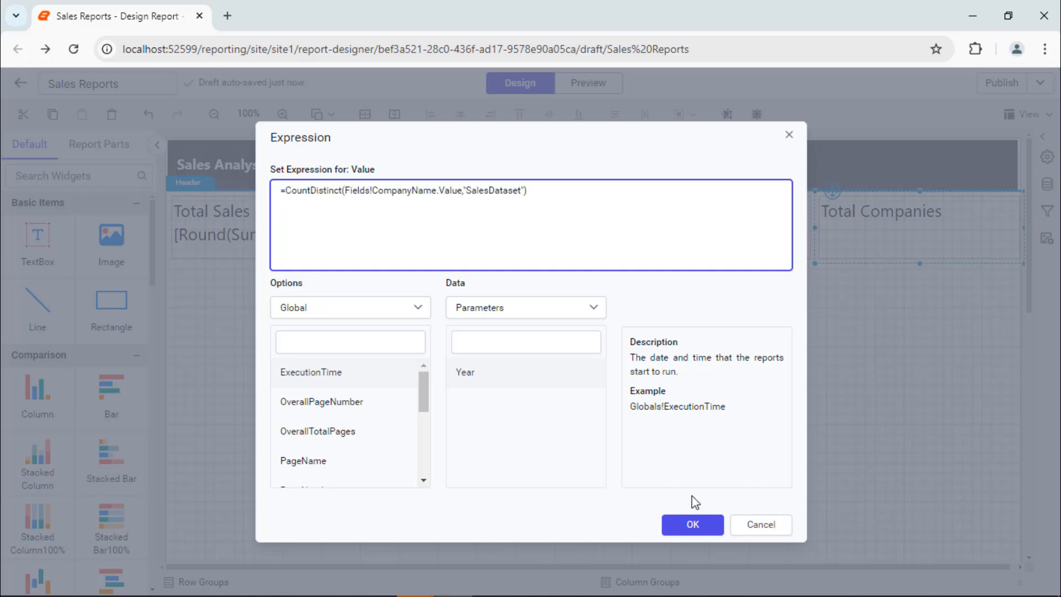
click(692, 524)
Step: Format the expression under "Total Sales" as Currency with the 1000 separator
click(330, 241)
drag(198, 242, 359, 227)
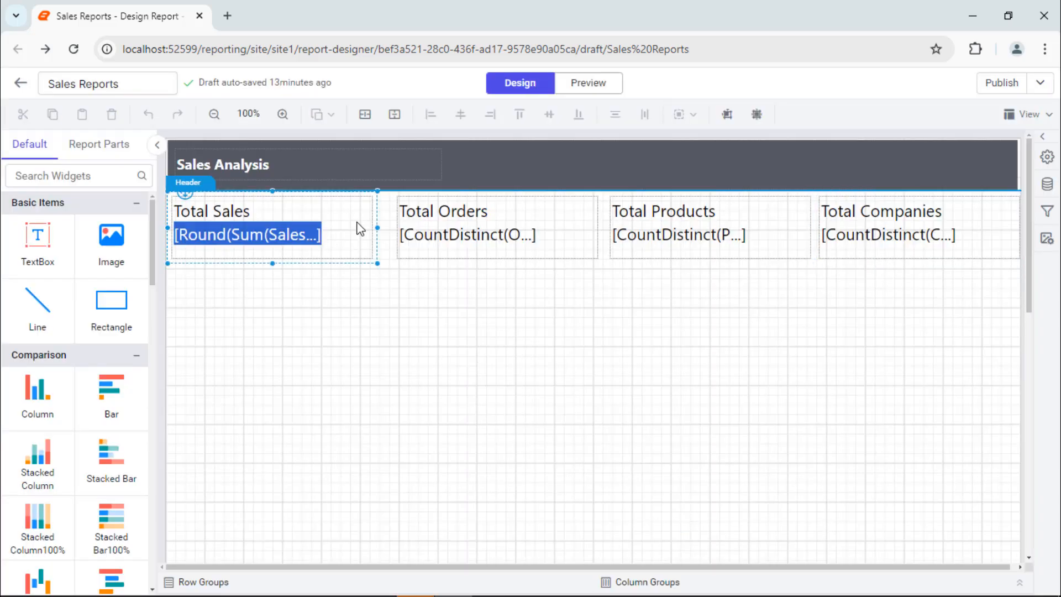
click(1047, 157)
click(987, 367)
click(561, 206)
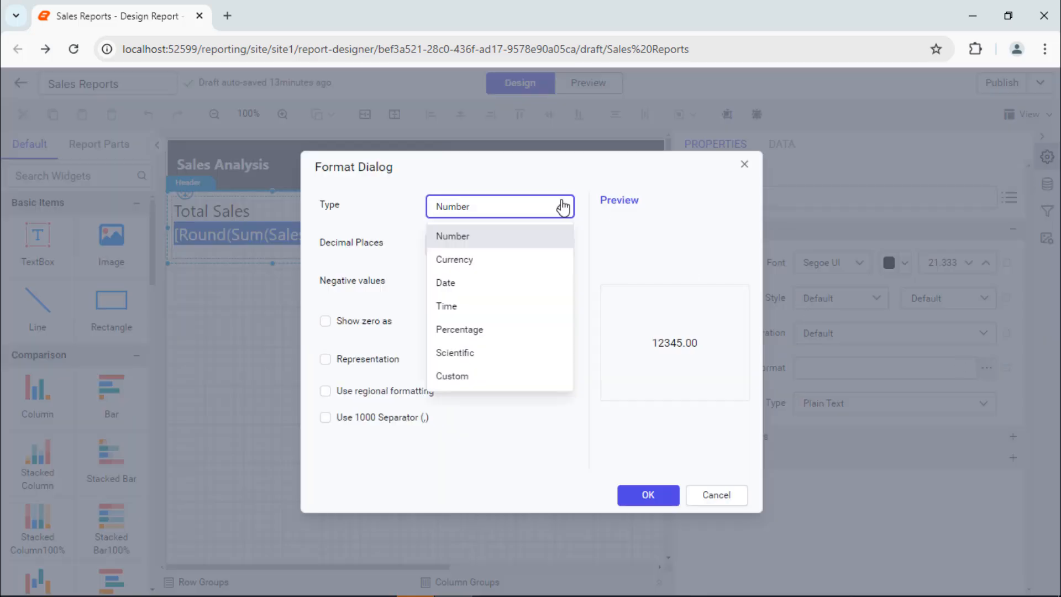
click(545, 258)
click(346, 425)
click(649, 495)
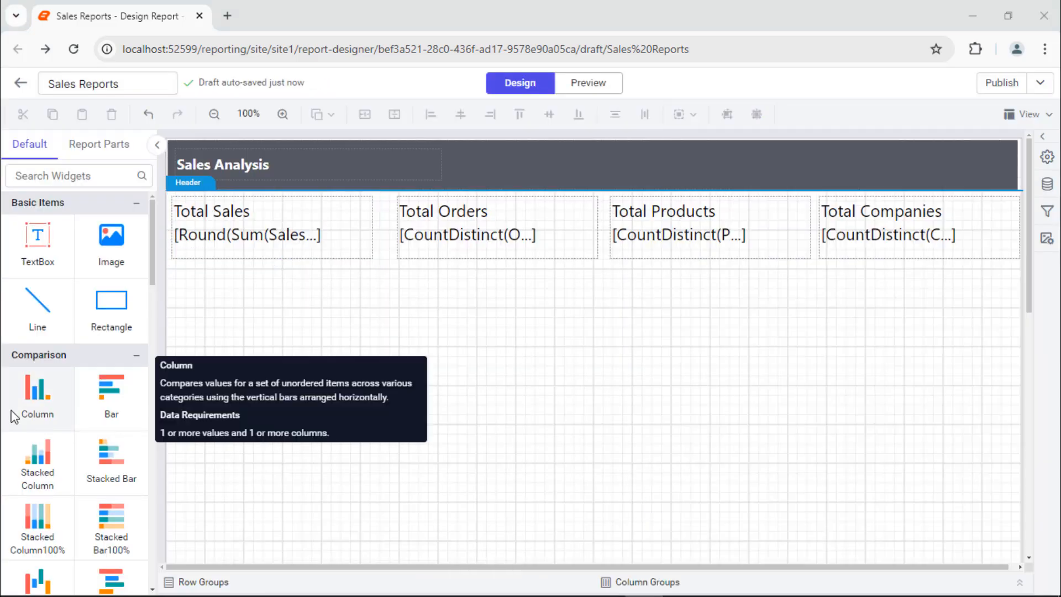
Step: Add a column chart below the Total Sales box with Sales as its Y value and Country as its column
drag(12, 415, 177, 280)
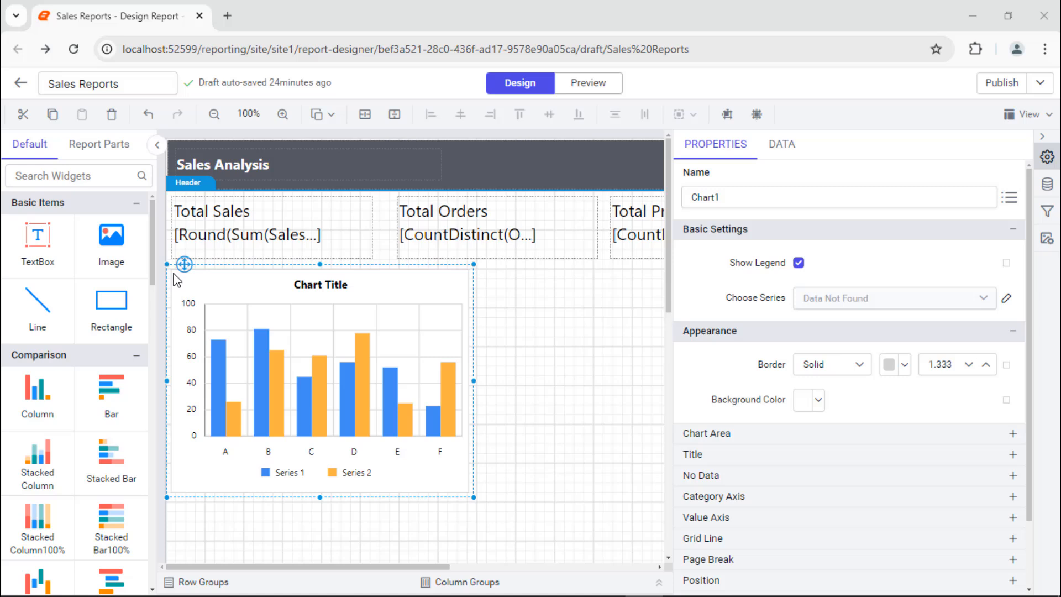
click(781, 144)
drag(727, 358, 883, 214)
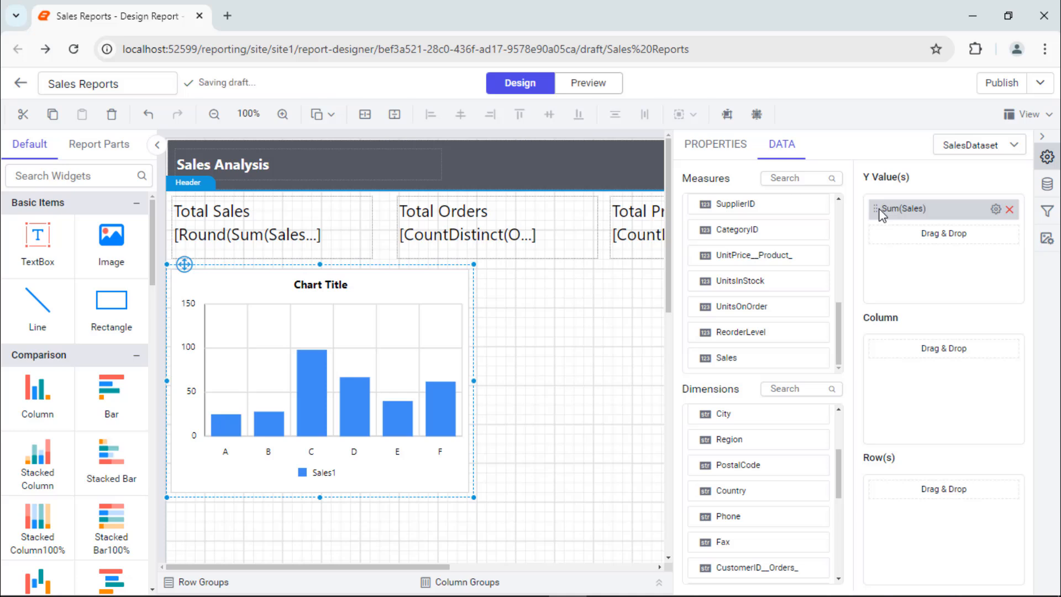
drag(729, 491, 882, 346)
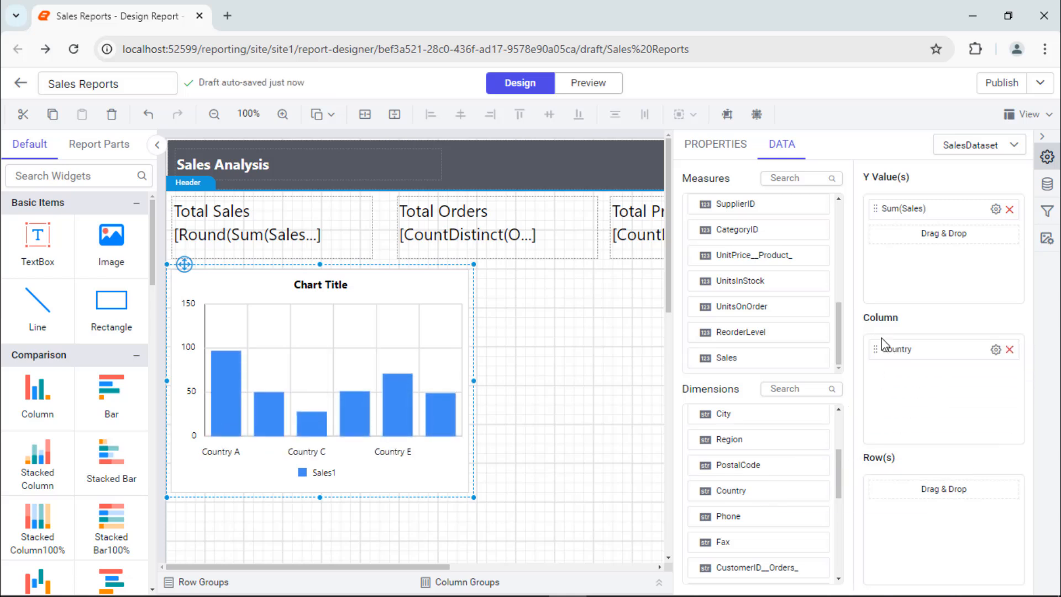
Step: Filter the chart's Country column with the condition Country TopN 5
click(996, 350)
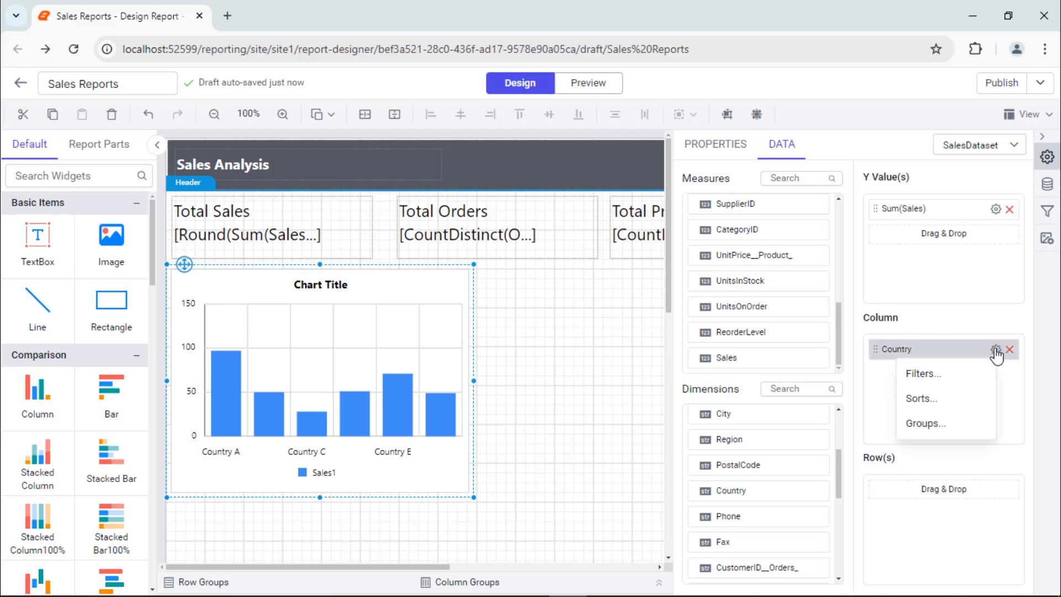
click(939, 372)
click(769, 211)
click(430, 250)
text(Cou)
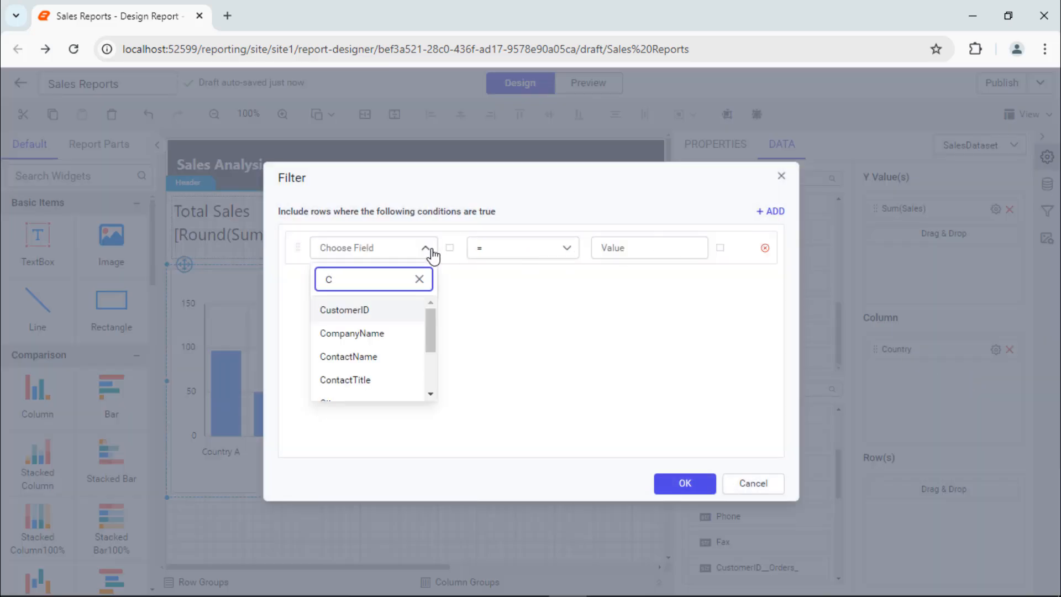
click(389, 309)
click(547, 256)
scroll(539, 279, down, 3)
click(539, 277)
click(647, 248)
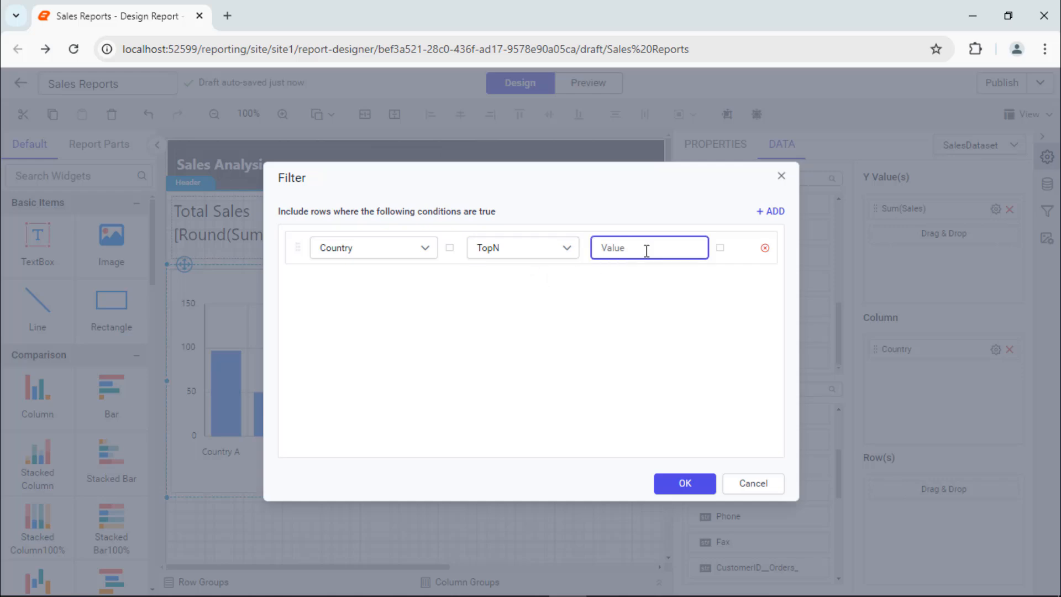
text(5)
click(684, 483)
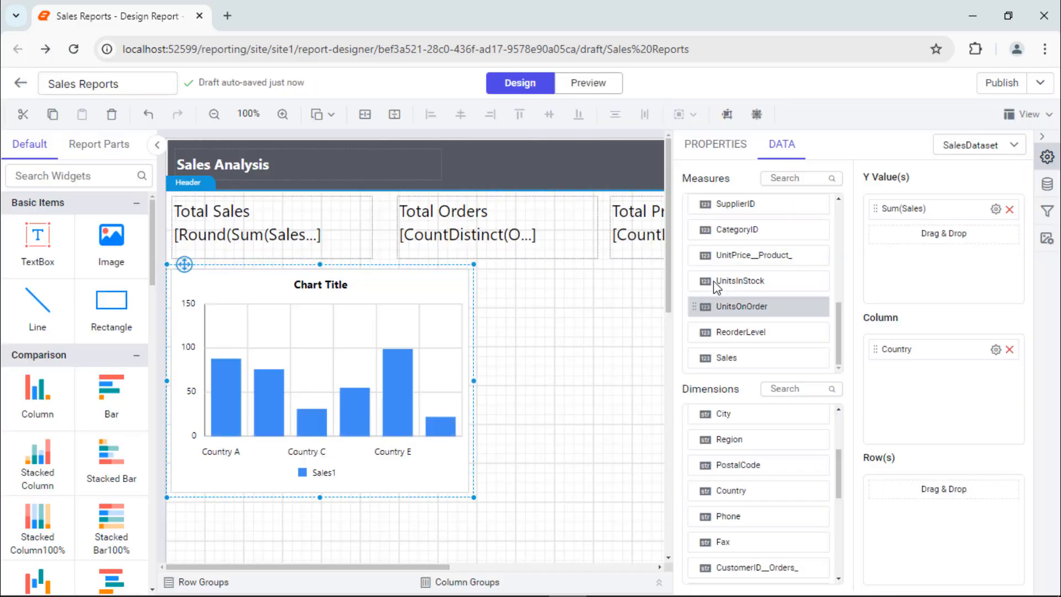
Step: Show data labels on the column chart's Sales1 series
click(716, 144)
scroll(1013, 232, down, 5)
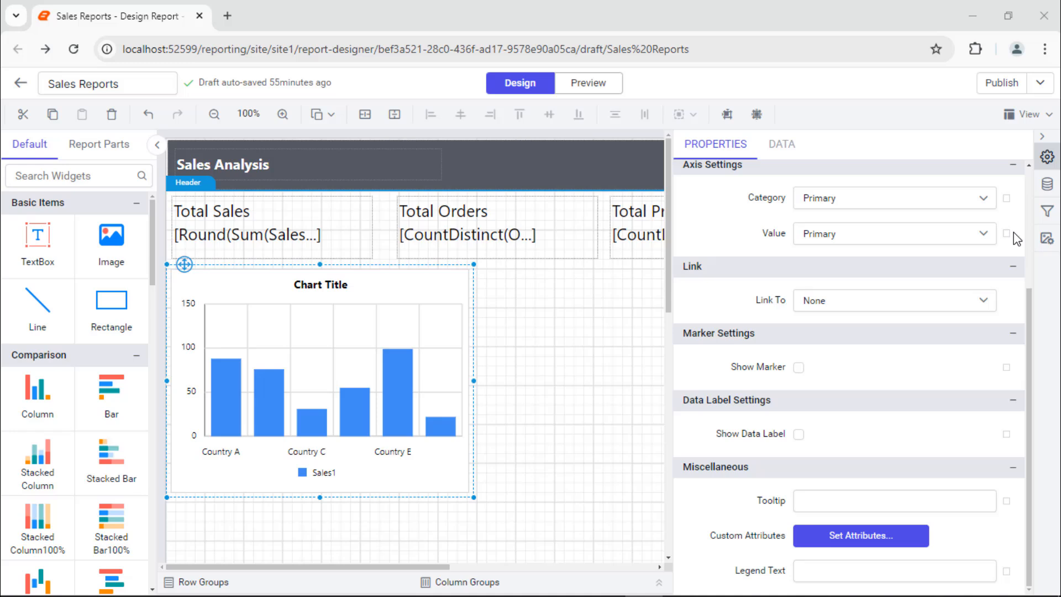
click(798, 434)
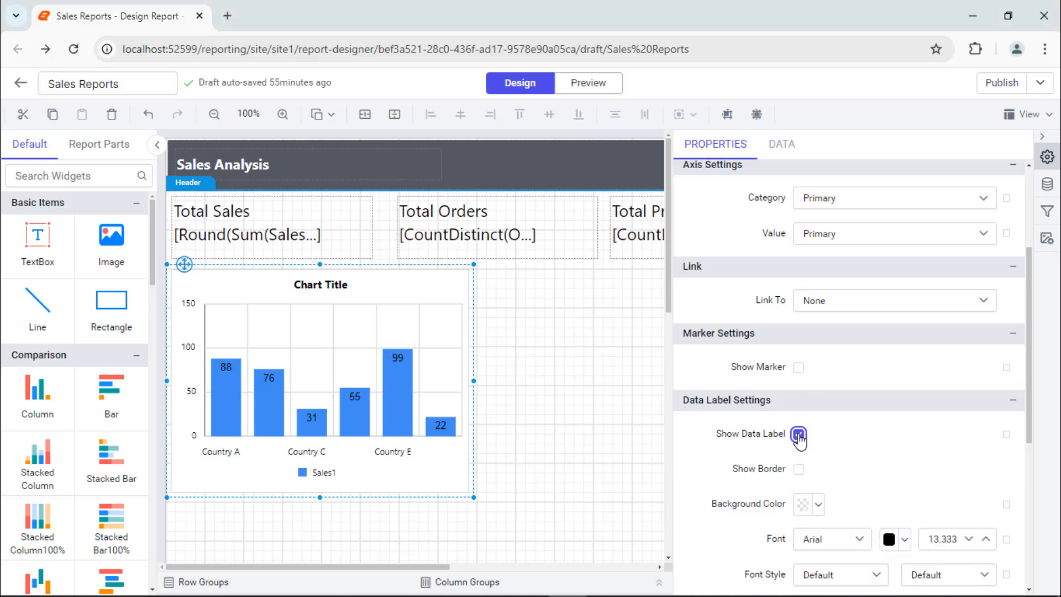
Step: Turn off UseValueAsLabel and set the label expression =IIf((Sum(Fields!Sales.Value)) > 1000000, (Format((Sum(Fields!Sales.Value)/1000000), "#,##0.##") + "M"), (Format((Sum(Fields!Sales.Value)/1000), "#,##0.##") + "K"))
scroll(799, 436, down, 4)
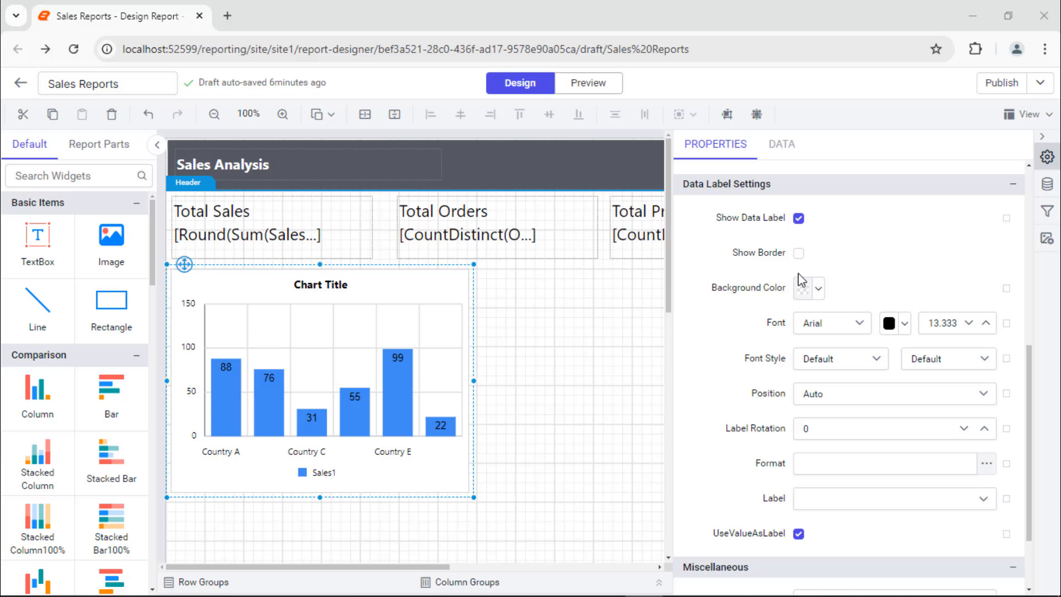
click(799, 534)
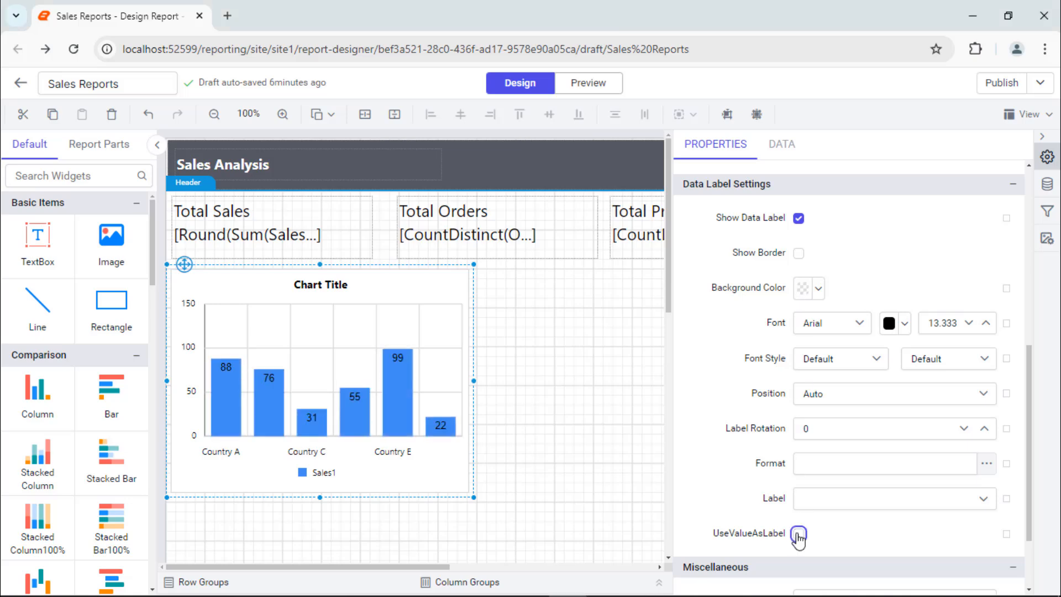
click(994, 499)
click(951, 546)
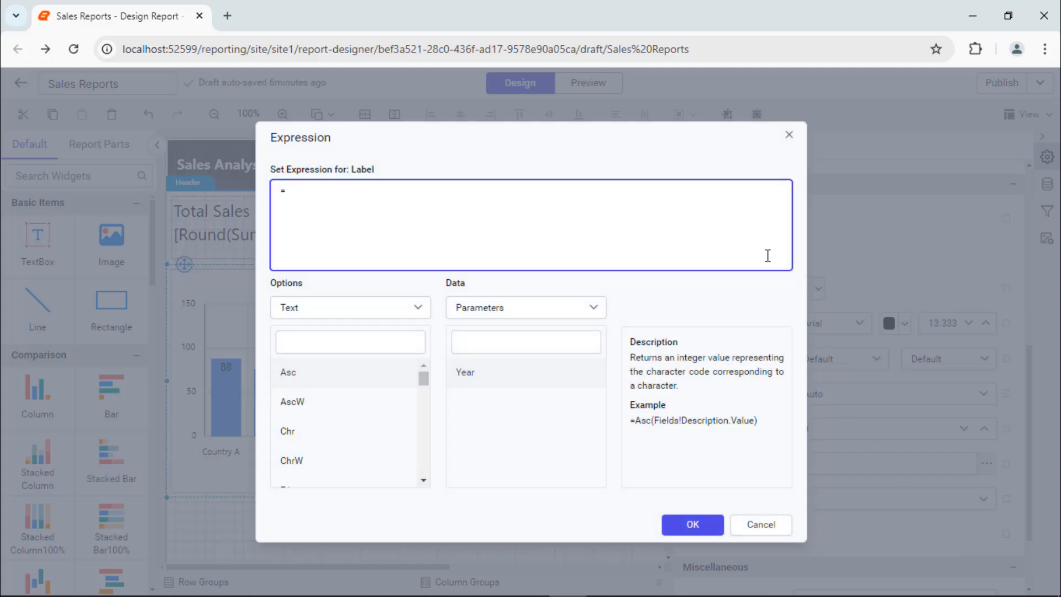
click(768, 255)
text(IIf((Sum(Fields!Sales.Value)) > 1000000,  (Format((Sum(Fields!Sales.Value)/1000000), "#,##0.##") + "M"), (Format((Sum(Fields!Sales.Value)/1000), "#,##0.##") + "K")))
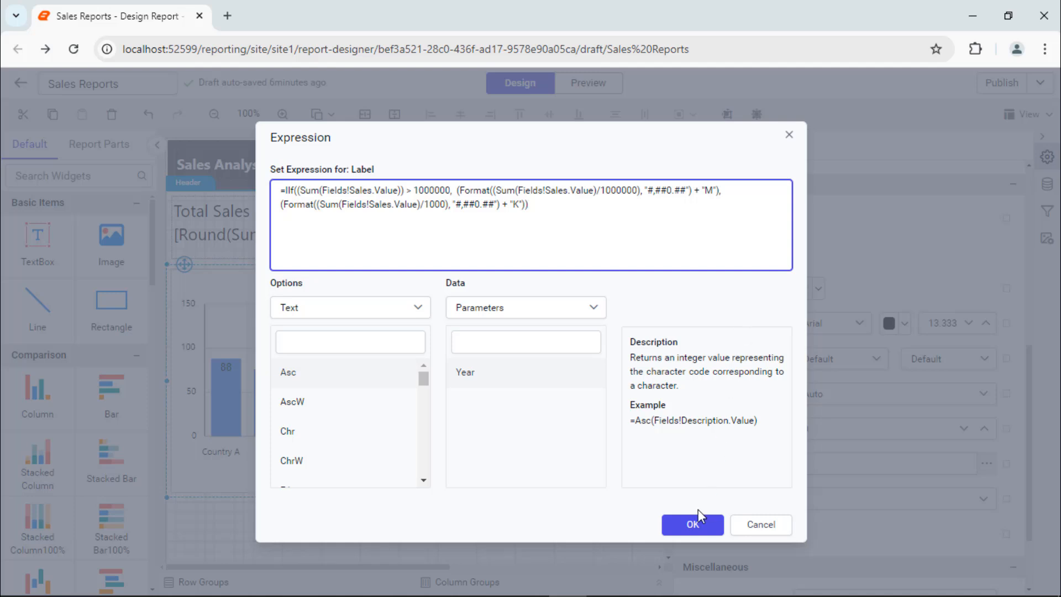
click(693, 524)
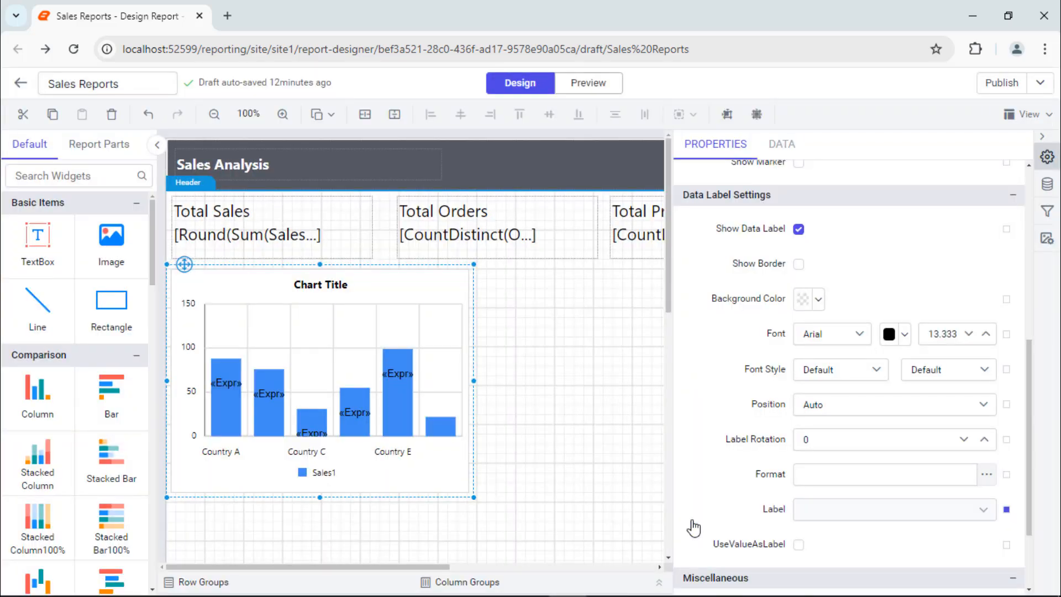
Step: Switch the column chart's color palette to Custom and add one turquoise custom color
click(689, 177)
click(885, 433)
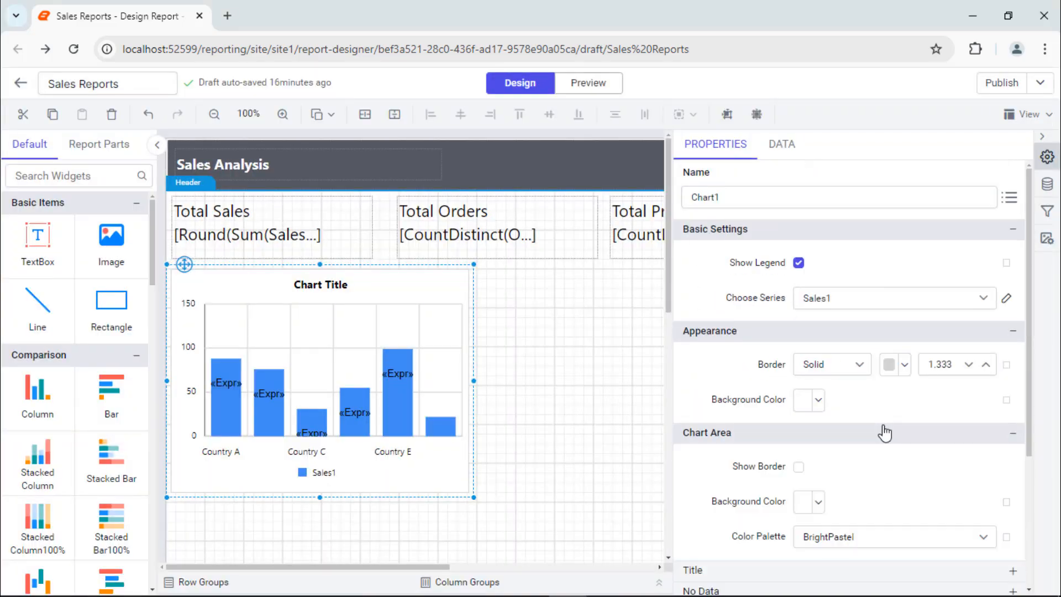
click(923, 535)
scroll(924, 535, down, 5)
click(917, 505)
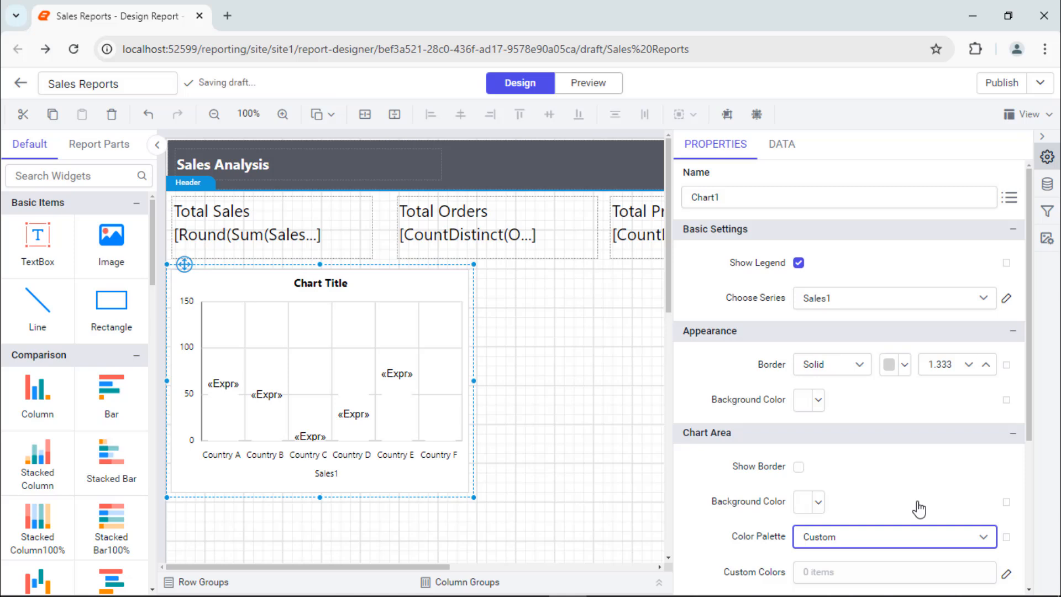
click(1007, 573)
click(1011, 176)
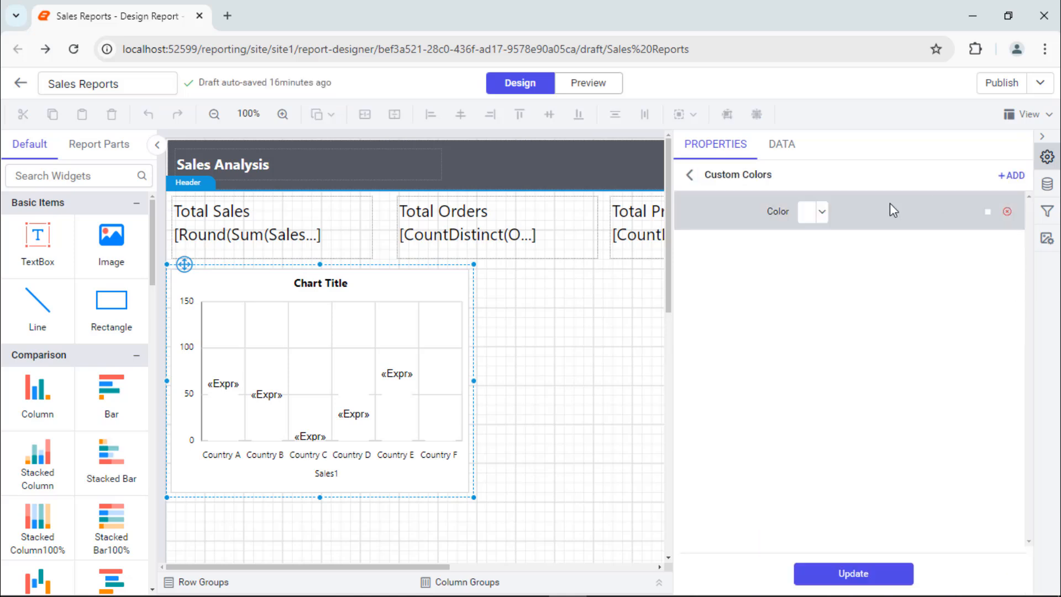
click(813, 211)
click(815, 465)
click(984, 524)
click(853, 573)
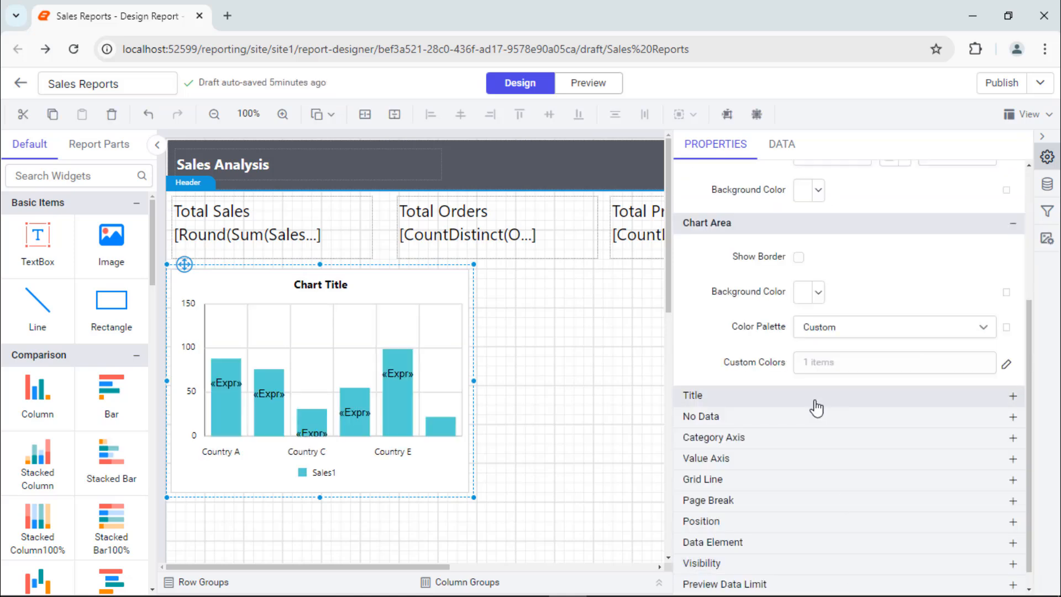
Step: Set the column chart's title text to "Top 5 Countries by Sales"
click(813, 396)
click(944, 463)
text(Top 5 Countries by Sales)
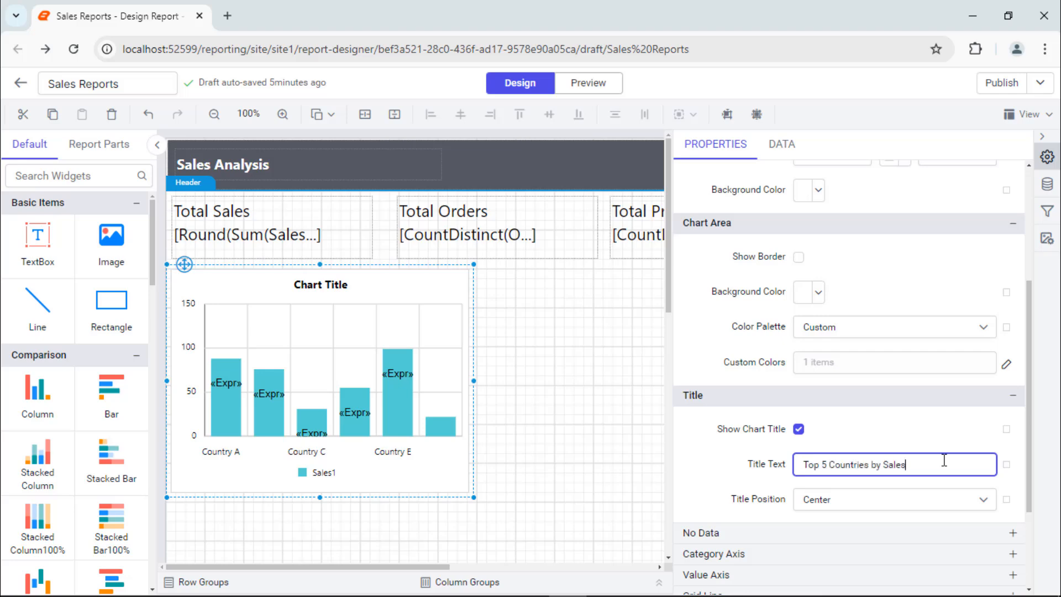
Step: Resize the column chart to a width of 531 and a height of 347 pixels
scroll(907, 481, down, 2)
click(906, 500)
click(842, 517)
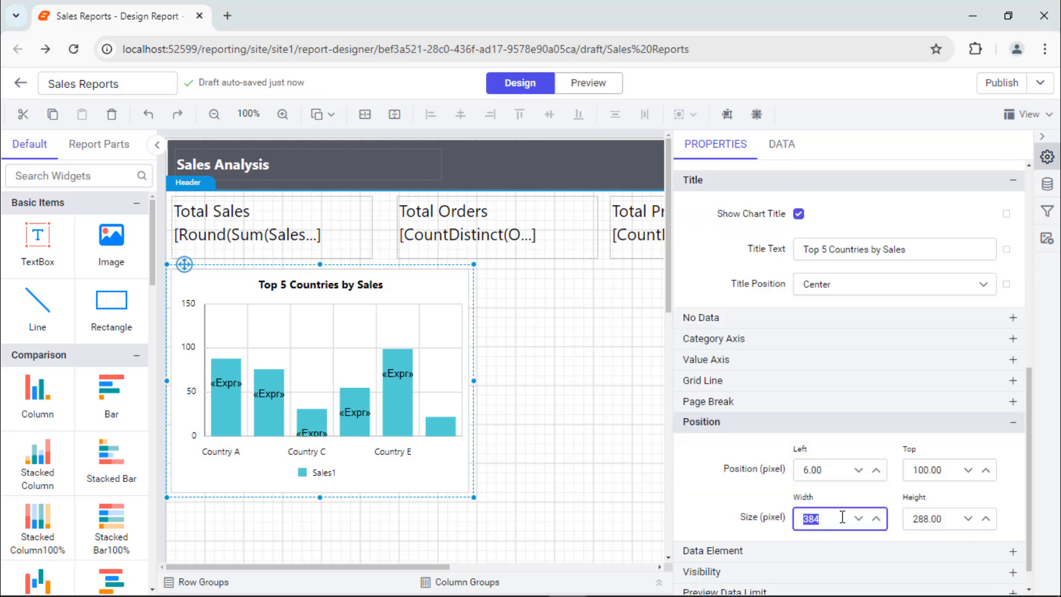
text(531)
key(Return)
click(948, 518)
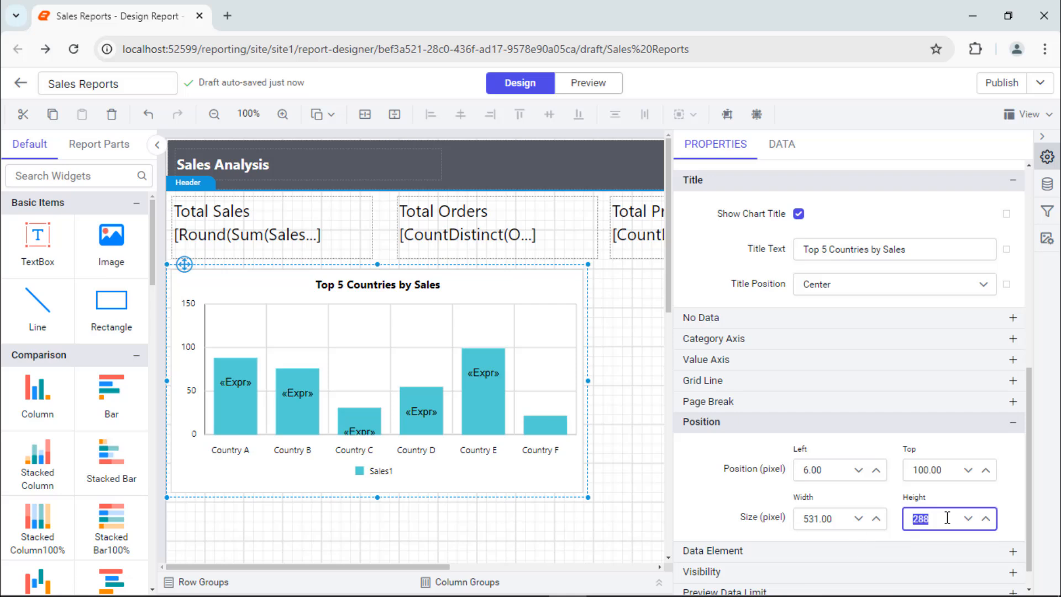
text(347)
key(Return)
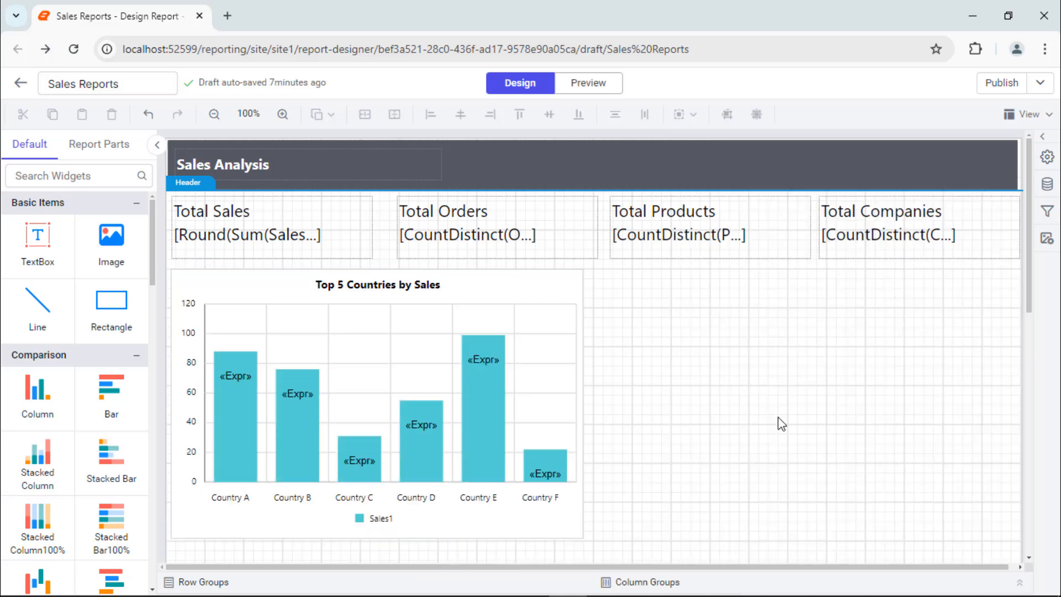
Step: Add a bar chart beside the column chart, below the Total Products box, with Sales as its Y value
drag(111, 398, 610, 271)
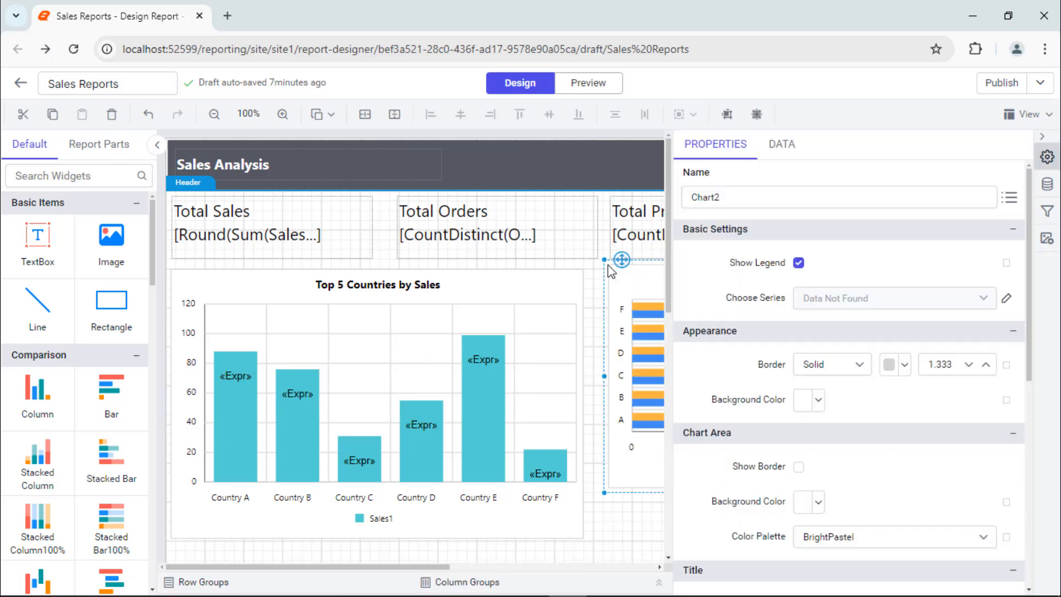
click(781, 147)
drag(743, 357, 885, 246)
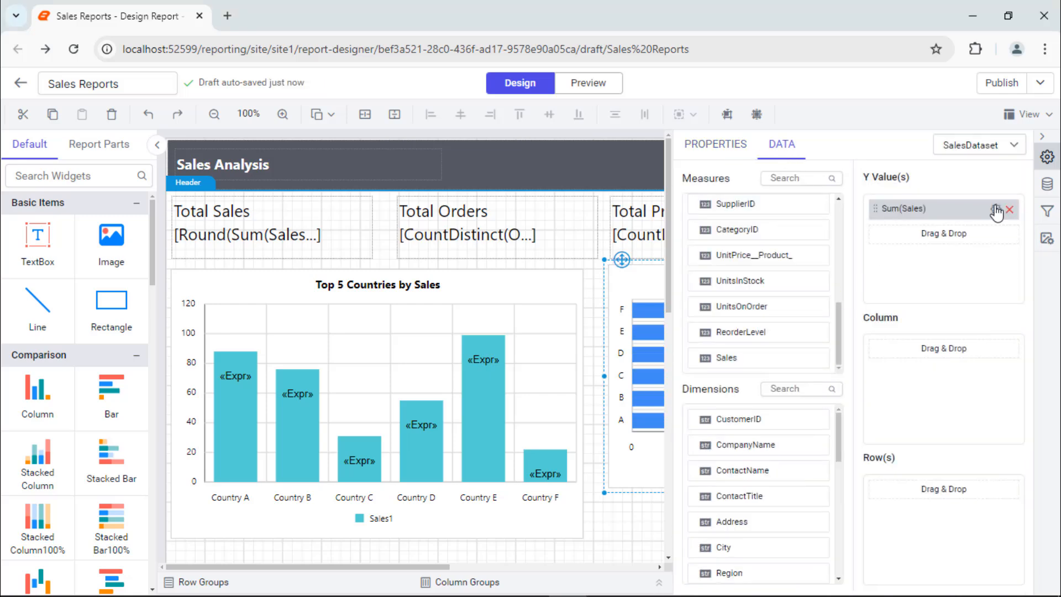
Step: Replace the bar chart's Y value with the expression =Sum(Fields!Sales.Value)/100
click(996, 210)
click(961, 262)
key(ctrl+a)
text(=Sum(Fields!Sales.Value)/100)
click(691, 523)
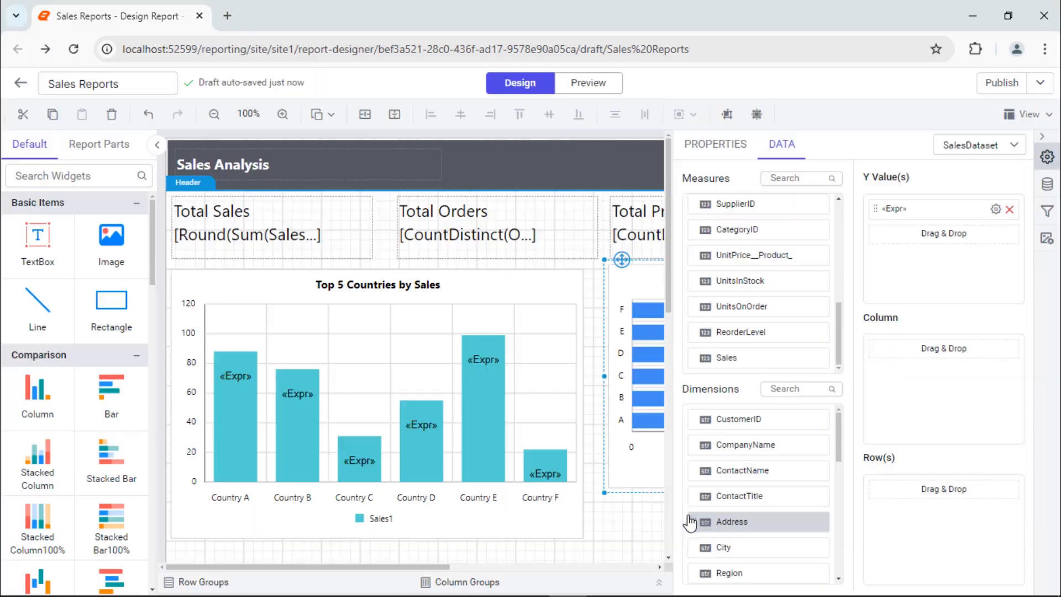
Step: Find the ProductName dimension and assign it as the bar chart's column
click(801, 388)
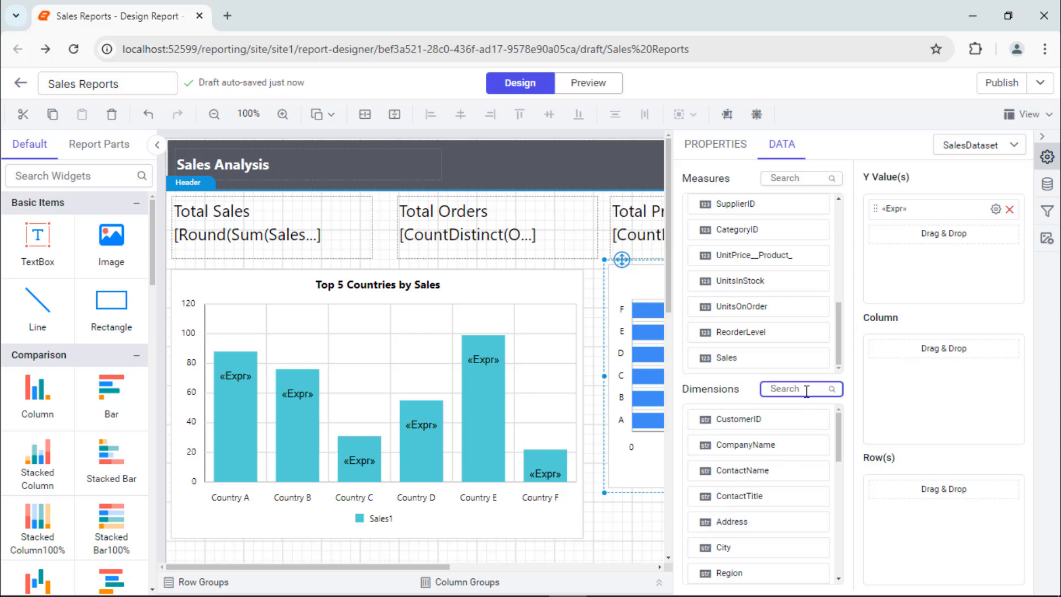
text(Pr)
drag(742, 445, 878, 349)
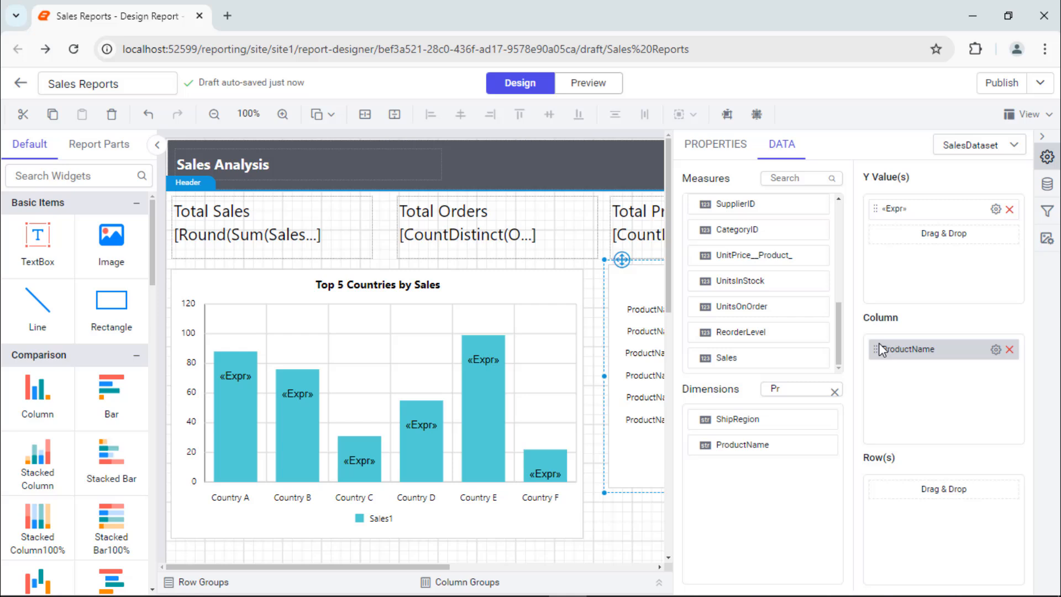
Step: Add a filter condition on the ProductName field, with an operator and value, to the bar chart's ProductName column
click(996, 350)
click(947, 373)
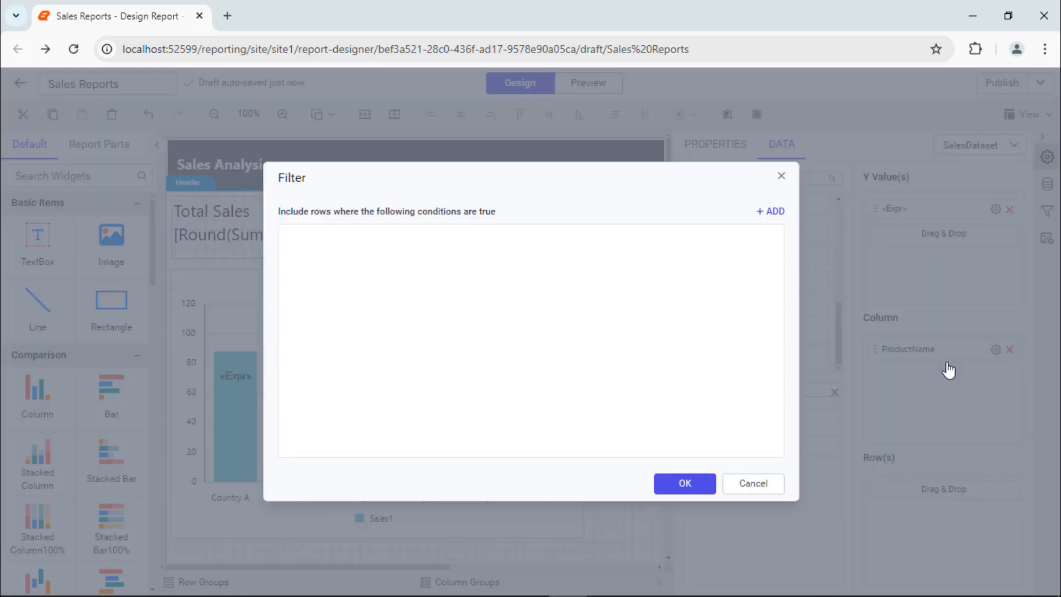
click(772, 211)
click(429, 248)
text(Pr)
click(355, 355)
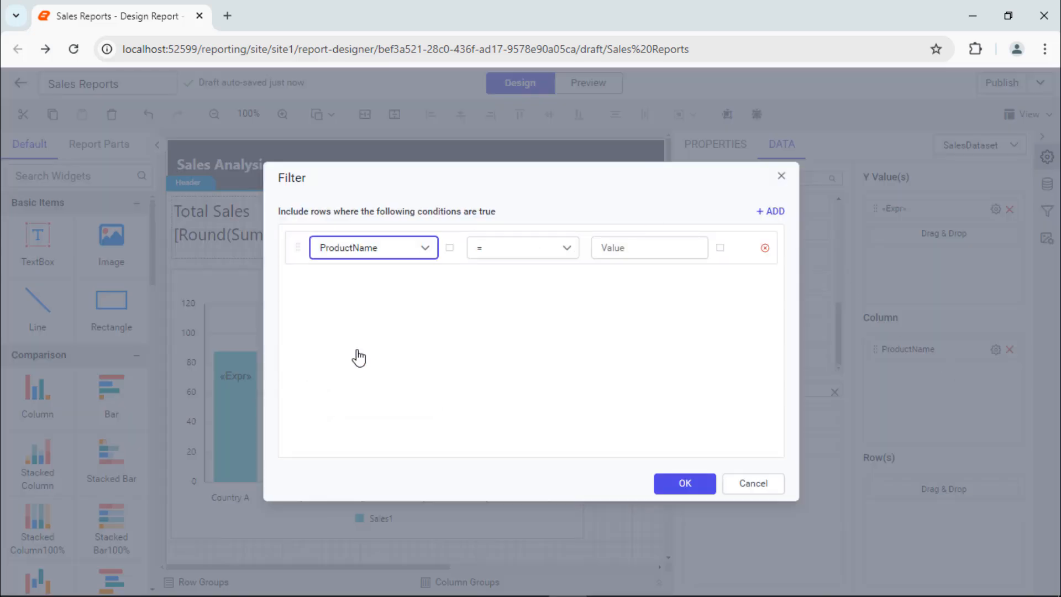
click(552, 251)
click(552, 273)
click(644, 253)
click(668, 486)
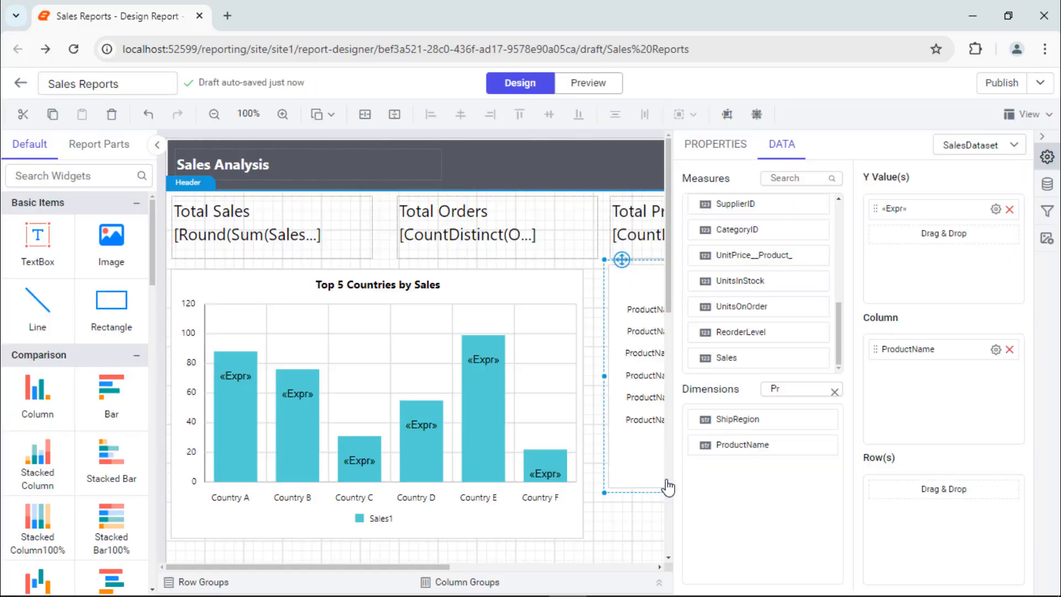
Step: Show data labels on the bar chart's Sales series and turn off using the value as label
click(716, 144)
scroll(798, 420, down, 10)
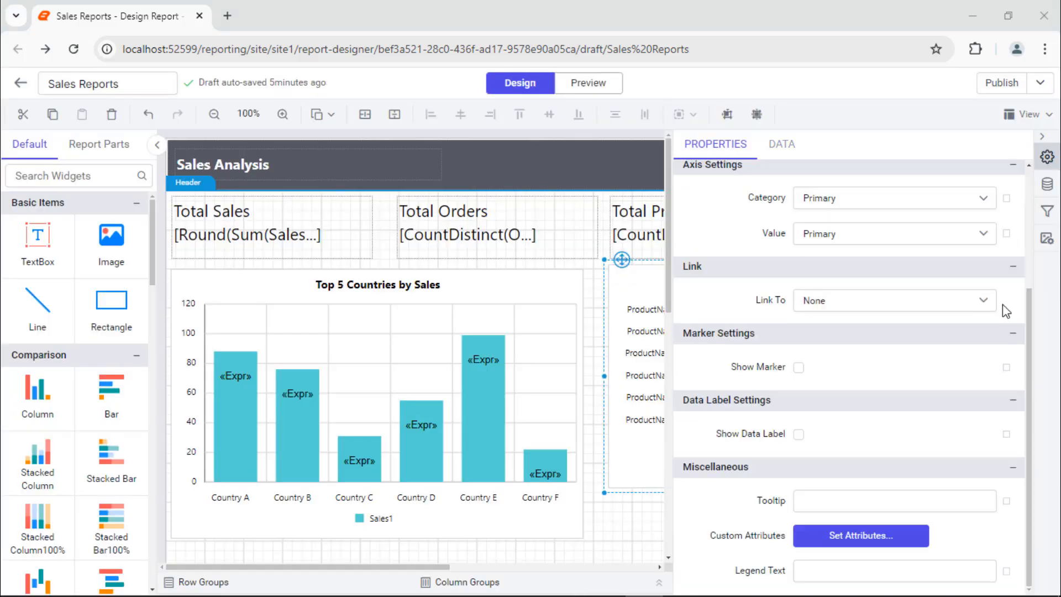
click(798, 433)
scroll(802, 409, down, 4)
click(799, 521)
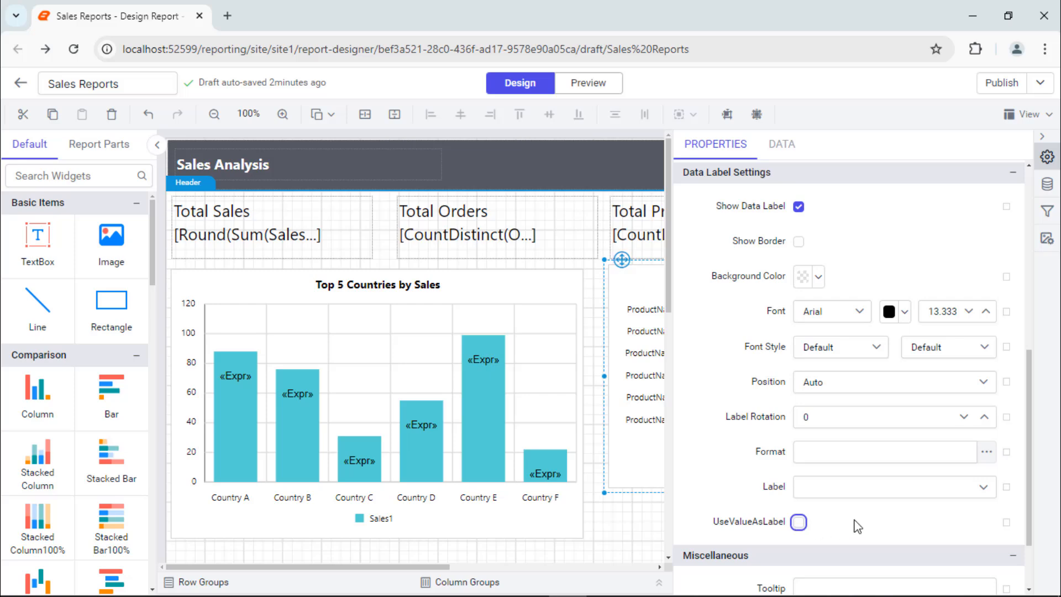
Step: Set the bar chart's data label to an IIf expression formatting summed Sales above 1000000 in millions as #,##0.## with an "M" suffix
click(1007, 487)
click(984, 531)
key(ctrl+a)
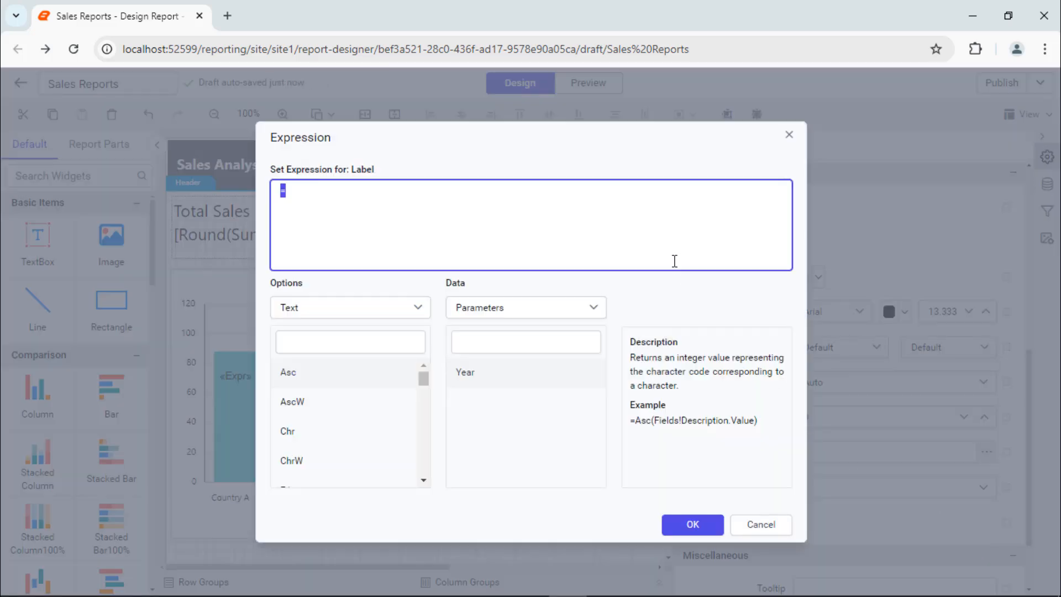
text(=IIf((Sum(Fields!Sales.Value)) > 1000000,  (Format((Sum(Fields!Sales.Value)/1000000), "#,##0.##") + "M"), (Format((Sum(Fields!Sales.Value)/1000), "#,##0.##") + "K")))
click(695, 526)
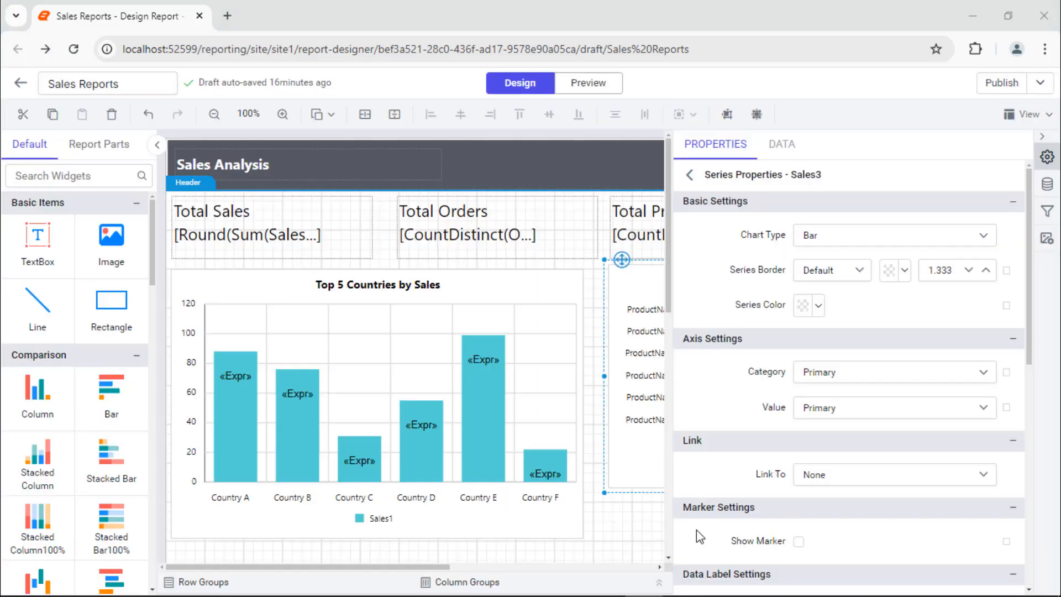
Step: Switch the bar chart's color palette to Custom with the single color #ff4800
click(983, 536)
click(939, 507)
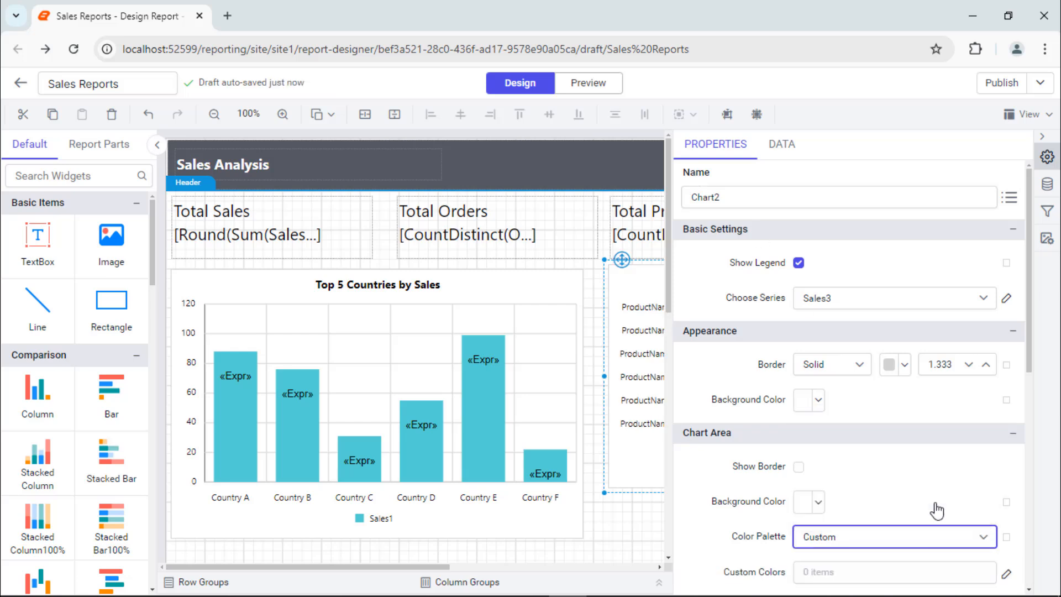
click(1005, 536)
click(1014, 176)
click(823, 213)
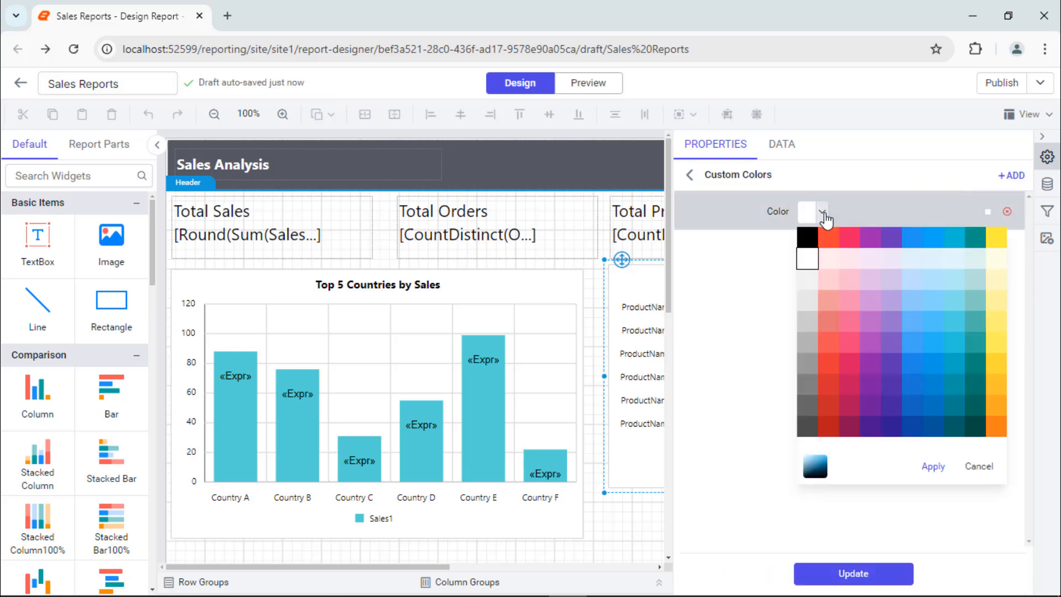
click(815, 466)
double_click(834, 483)
text(ff4800)
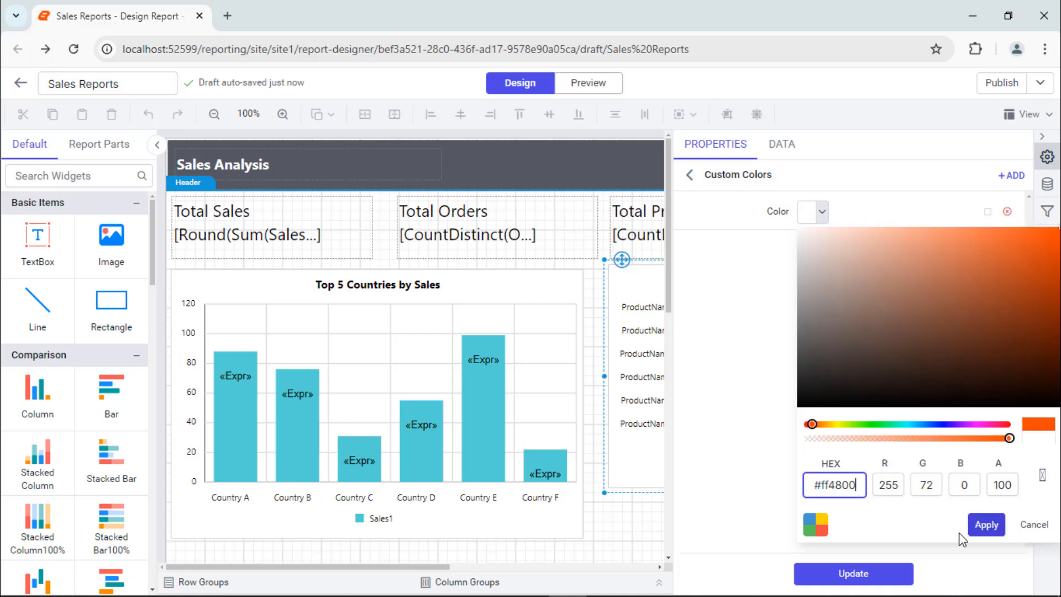
click(984, 523)
click(853, 573)
Step: Set the bar chart's title text to "Top 5 Products by Sales"
click(910, 374)
triple_click(950, 441)
text(Top 5)
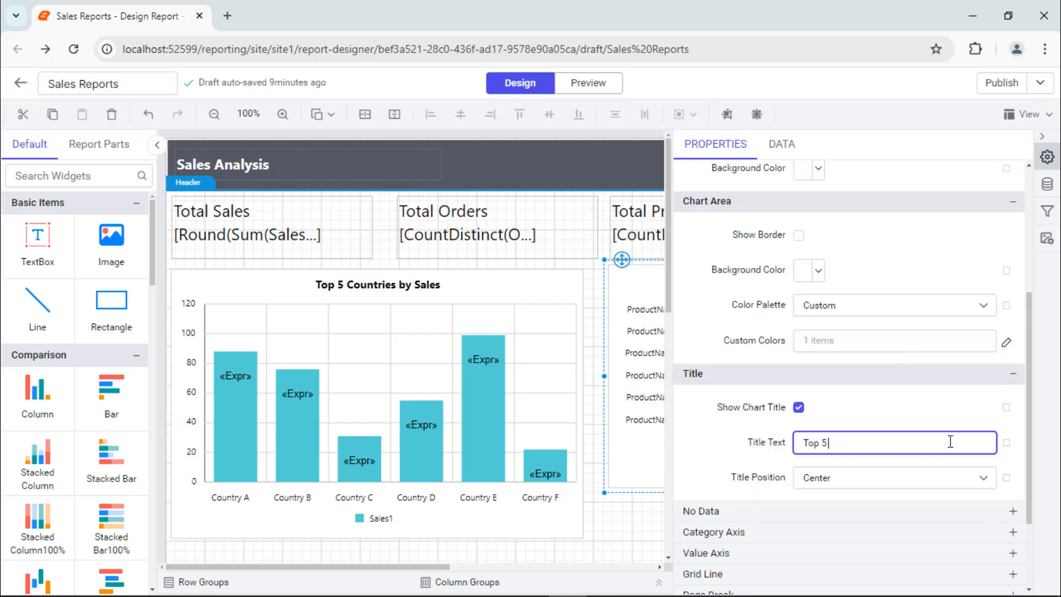
text( Products by Sales)
Step: Position the bar chart at 559 pixels from the left and 100 pixels from the top
scroll(950, 441, down, 2)
click(966, 509)
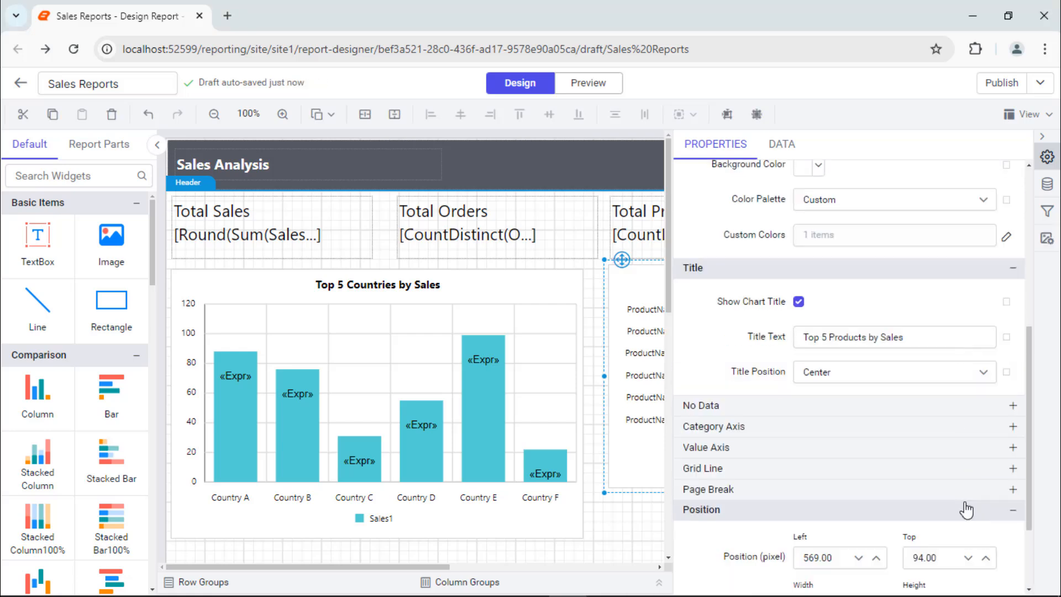
click(851, 555)
text(559)
click(937, 553)
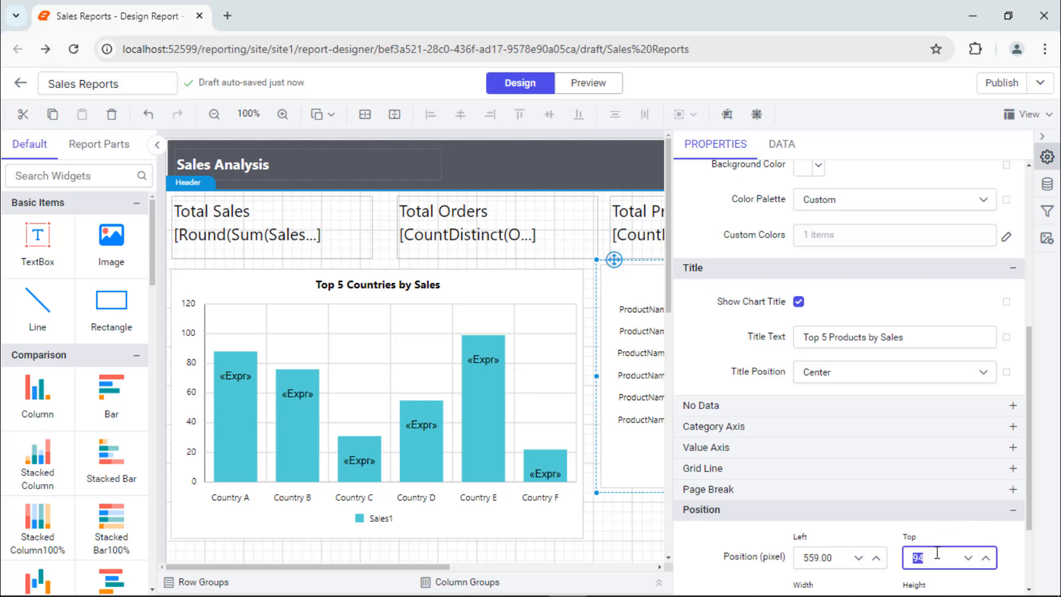
text(100)
key(Return)
Step: Resize the bar chart to a width of 531 pixels and a height of 347 pixels
scroll(929, 580, down, 1)
click(851, 528)
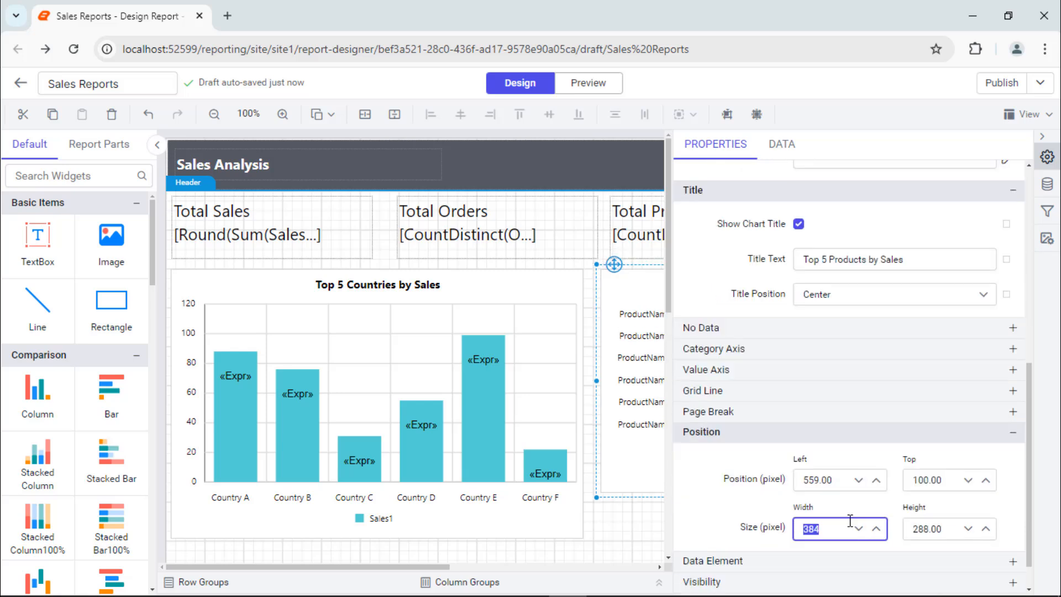
text(531)
key(Return)
click(950, 529)
text(34)
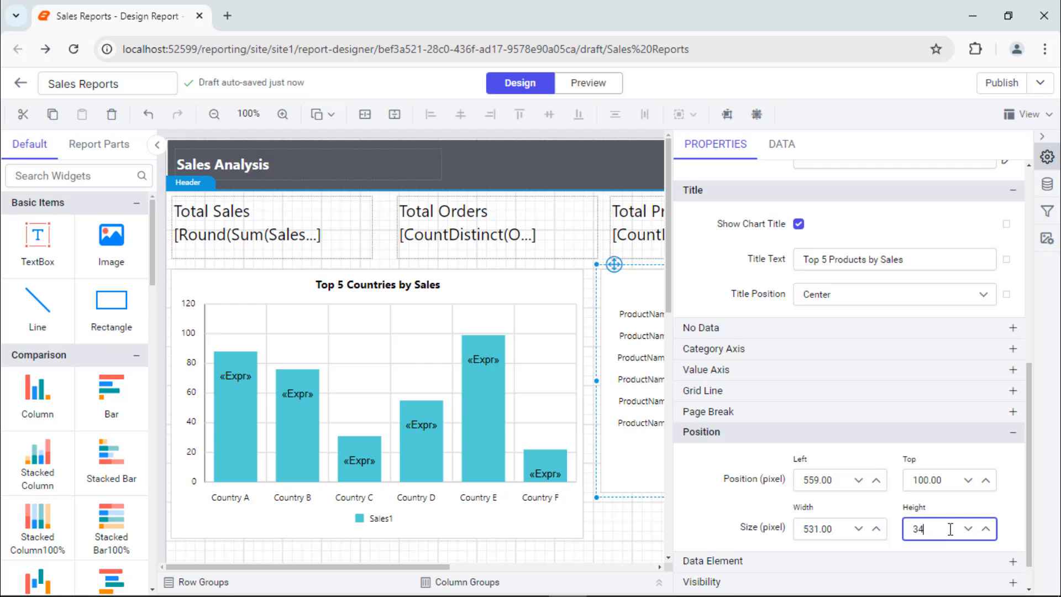
text(7)
key(Return)
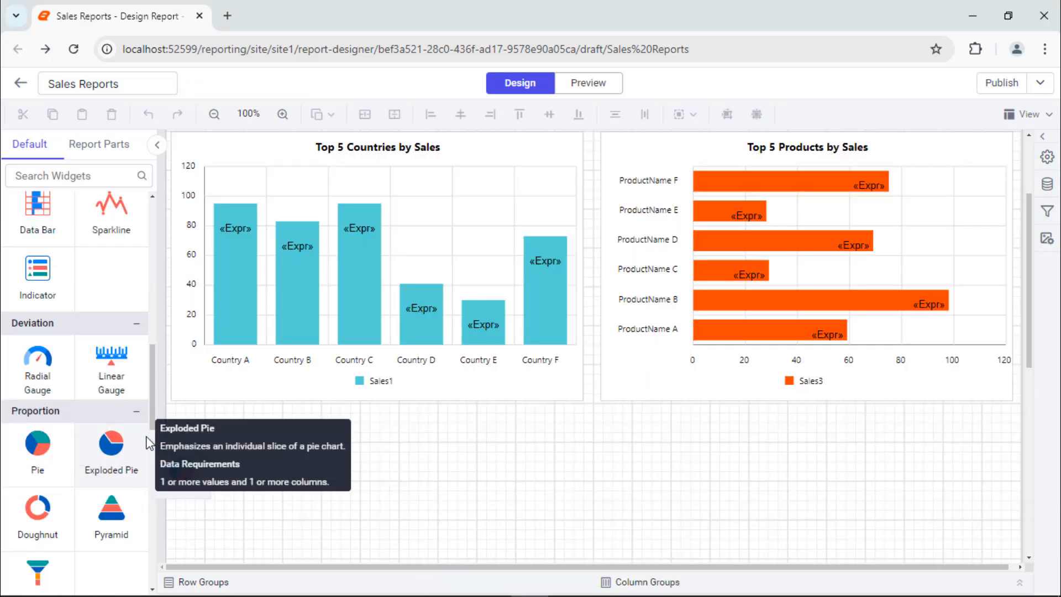
Step: Add a pie chart below the column chart with OrderID__Orders_Details_ as its Y value
drag(111, 442, 178, 418)
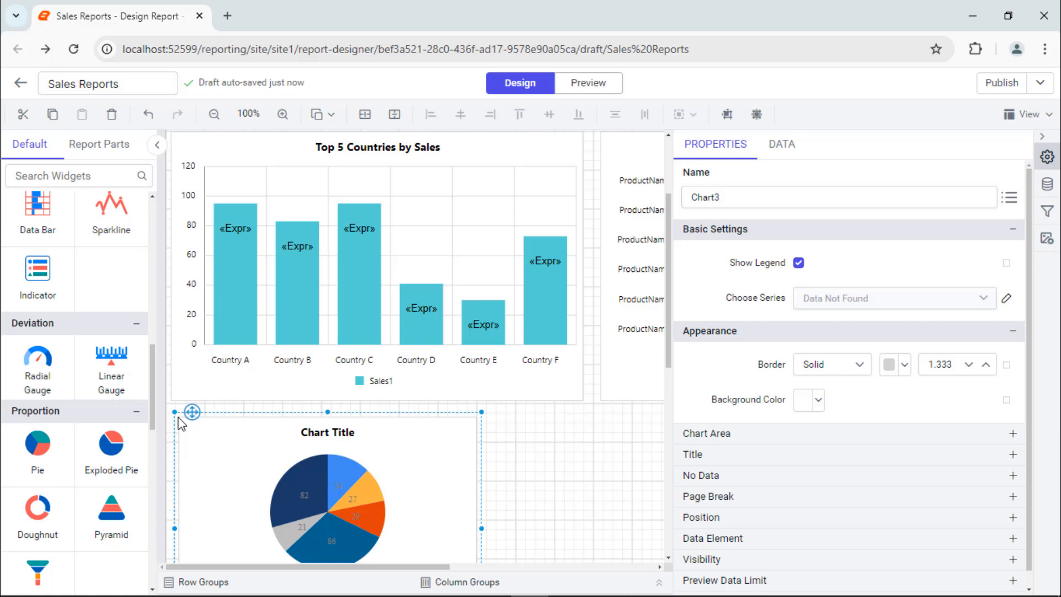
click(781, 144)
drag(768, 336, 873, 209)
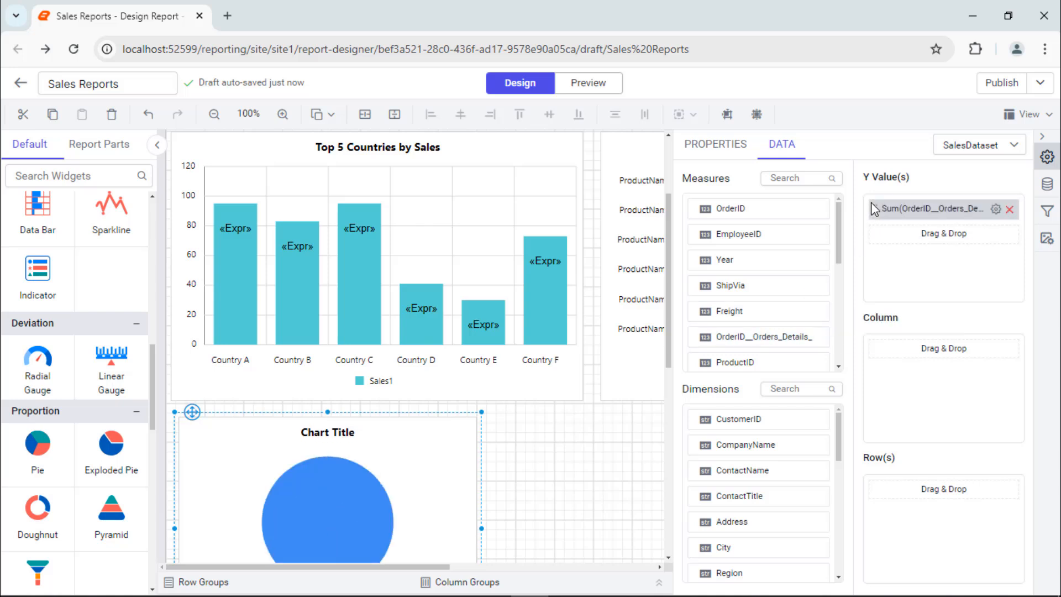
Step: Find the Country dimension and assign it as the pie chart's column
click(796, 389)
text(co)
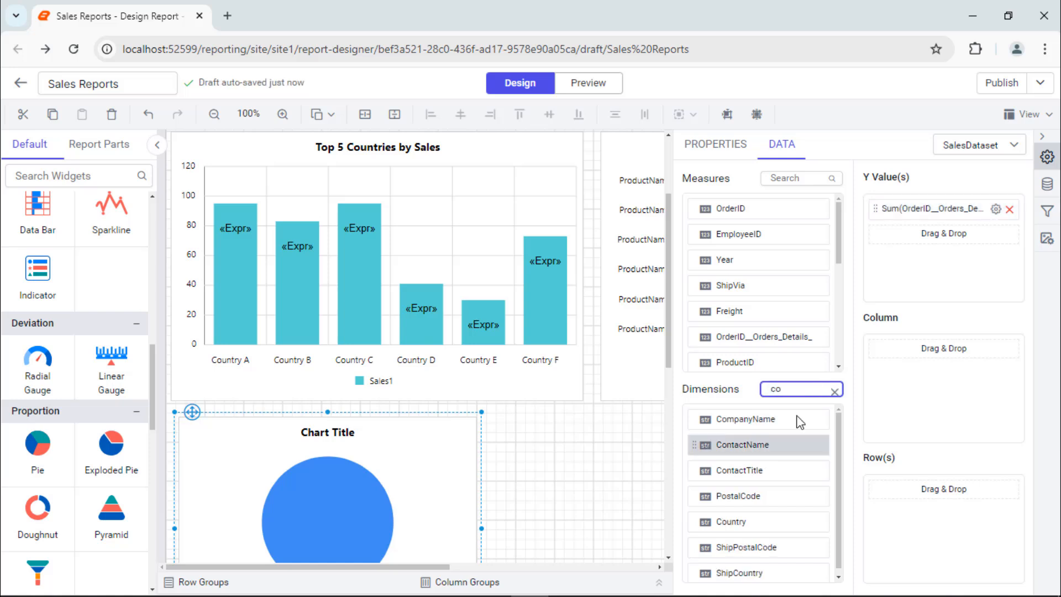
drag(730, 521, 885, 355)
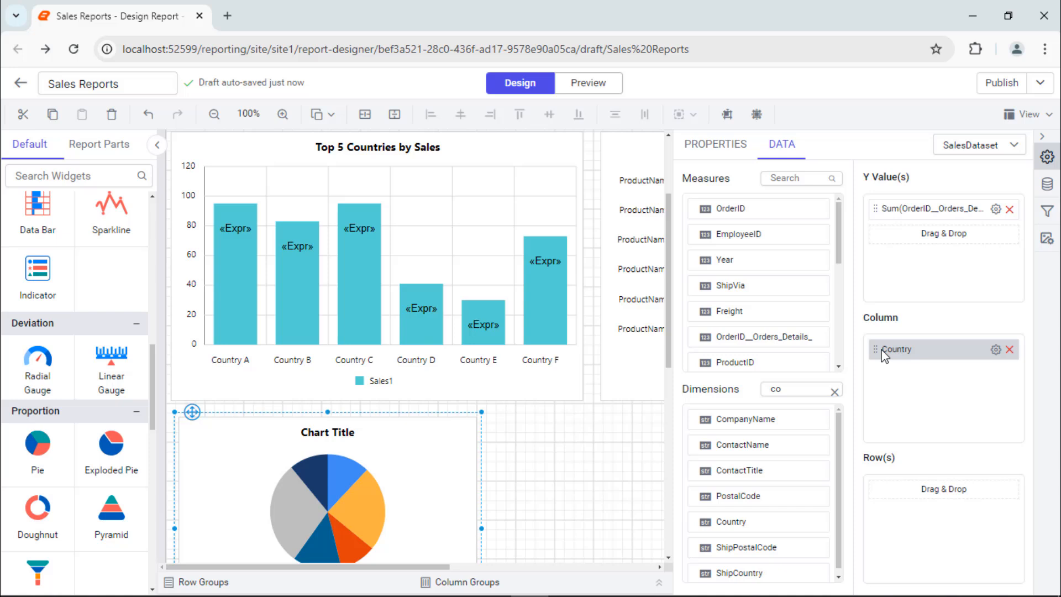
Step: Filter the pie chart's Country column with a TopN condition on the Country field, using the value 5
click(995, 349)
click(971, 373)
click(771, 211)
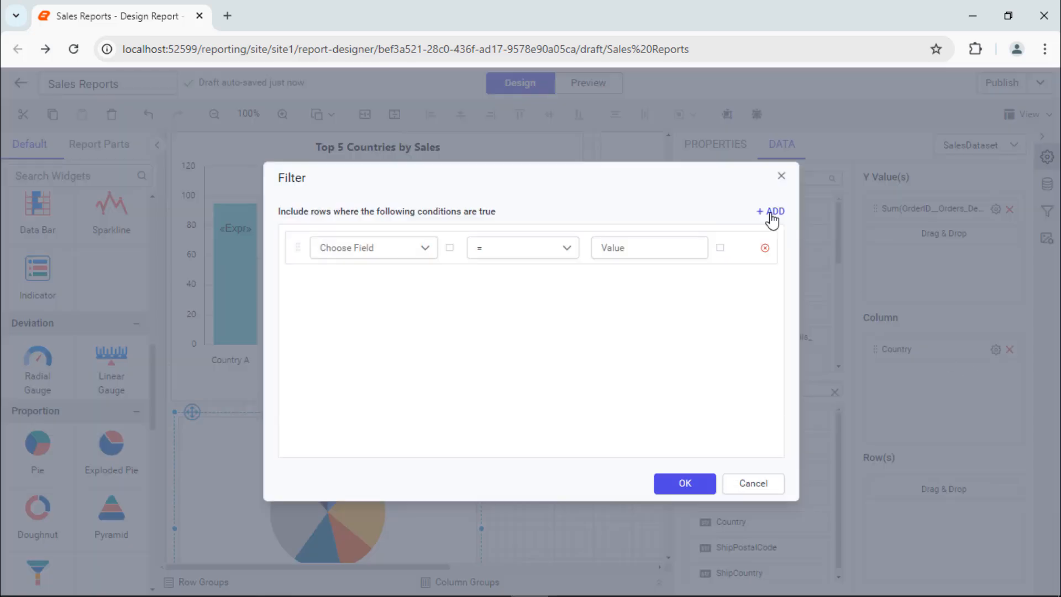
click(427, 256)
text(co)
click(386, 379)
click(568, 256)
scroll(548, 269, down, 3)
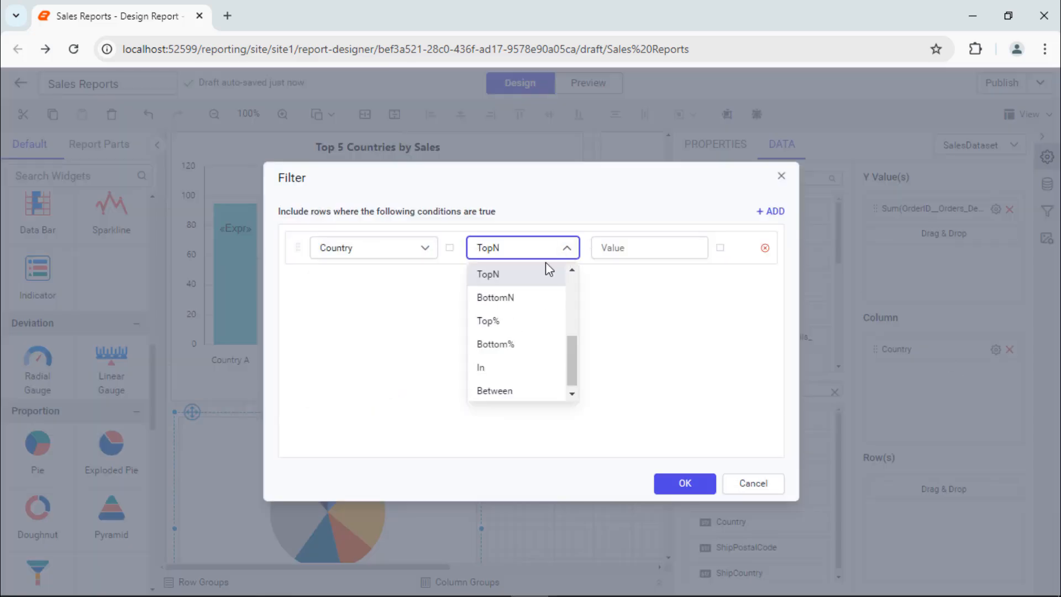
click(547, 272)
key(Tab)
text(5)
click(680, 483)
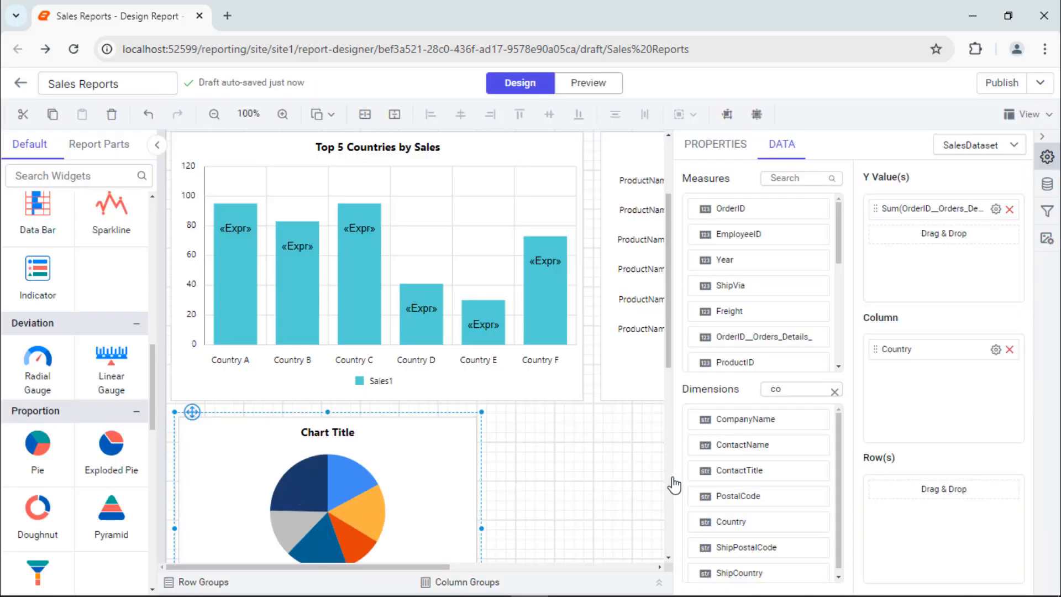
Step: Show data labels on the pie chart's series and turn off using the value as label
click(716, 145)
scroll(852, 410, down, 5)
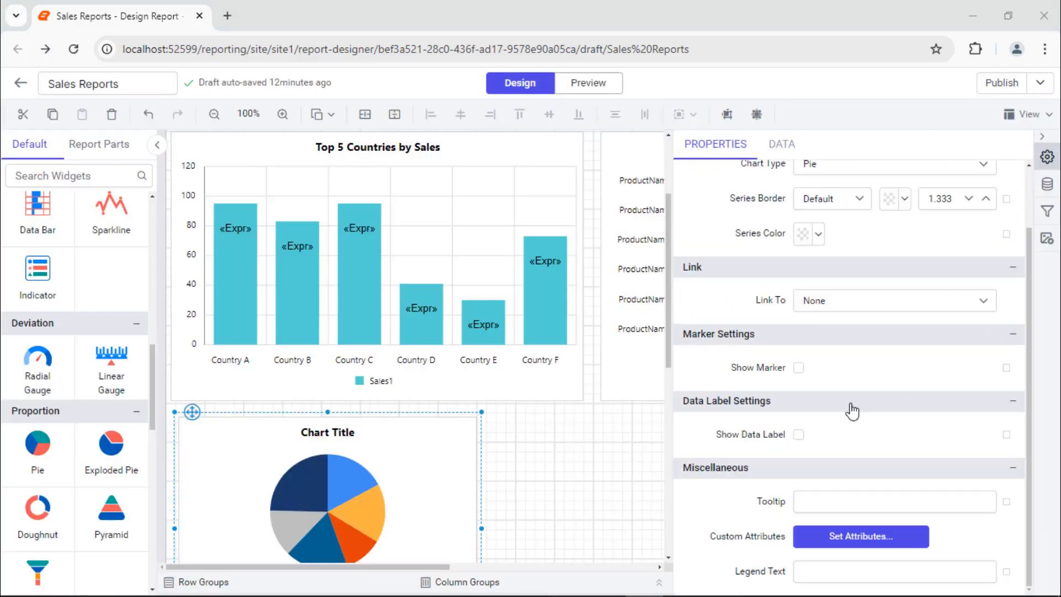
click(798, 435)
scroll(802, 431, down, 4)
click(799, 512)
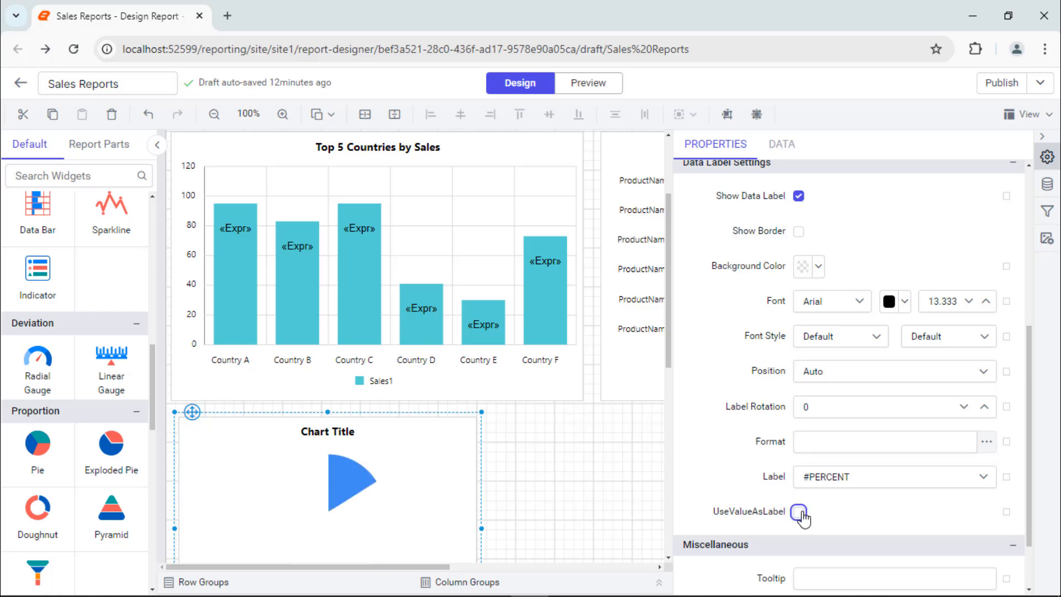
click(688, 174)
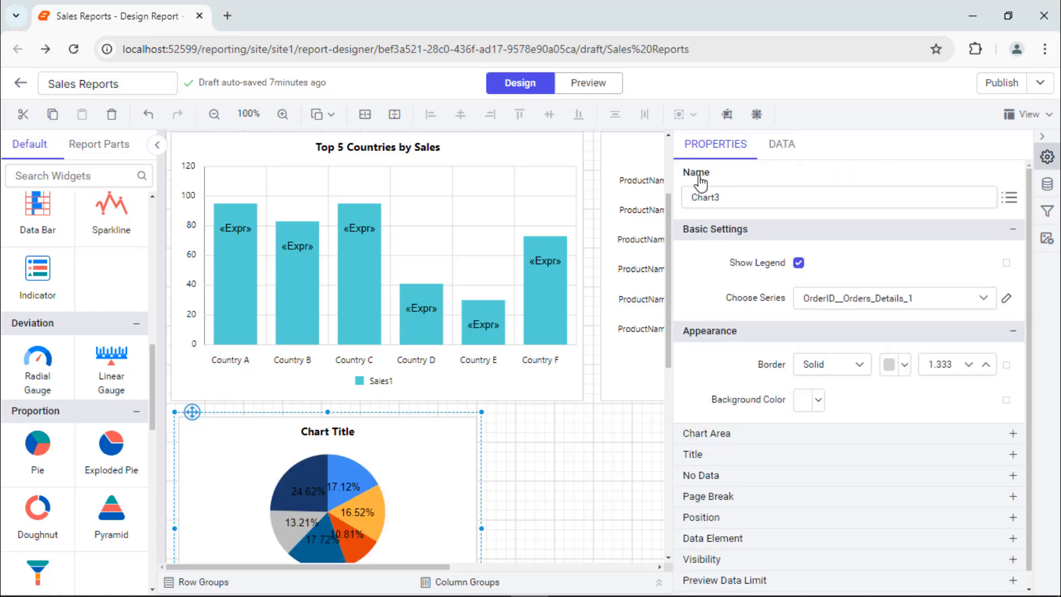
Step: Switch the pie chart's color palette to Custom and add #072448 as its first color
click(924, 432)
click(948, 466)
click(938, 437)
click(1009, 502)
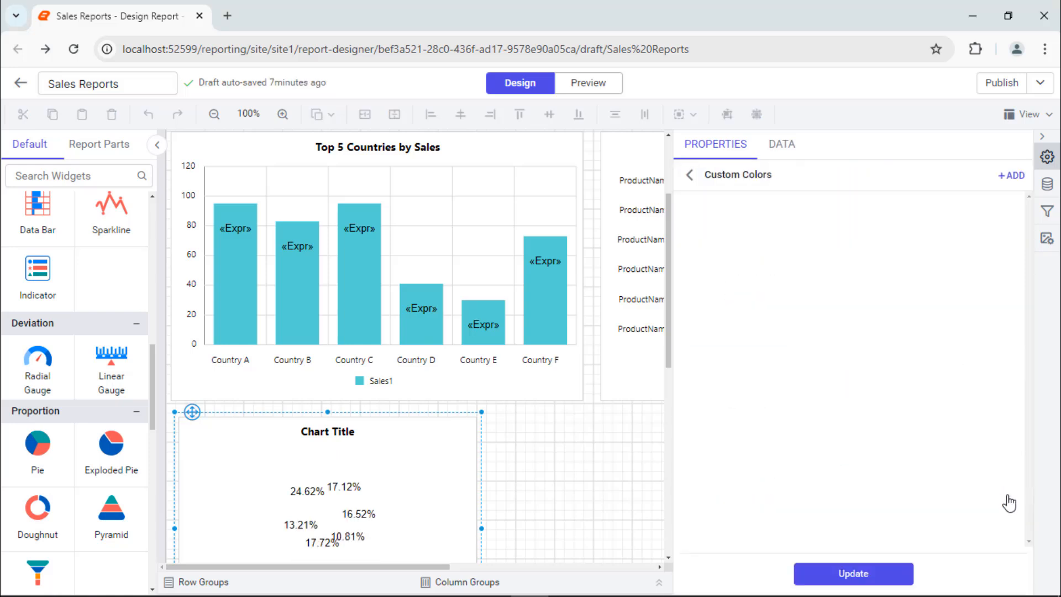
click(991, 184)
click(818, 211)
click(815, 467)
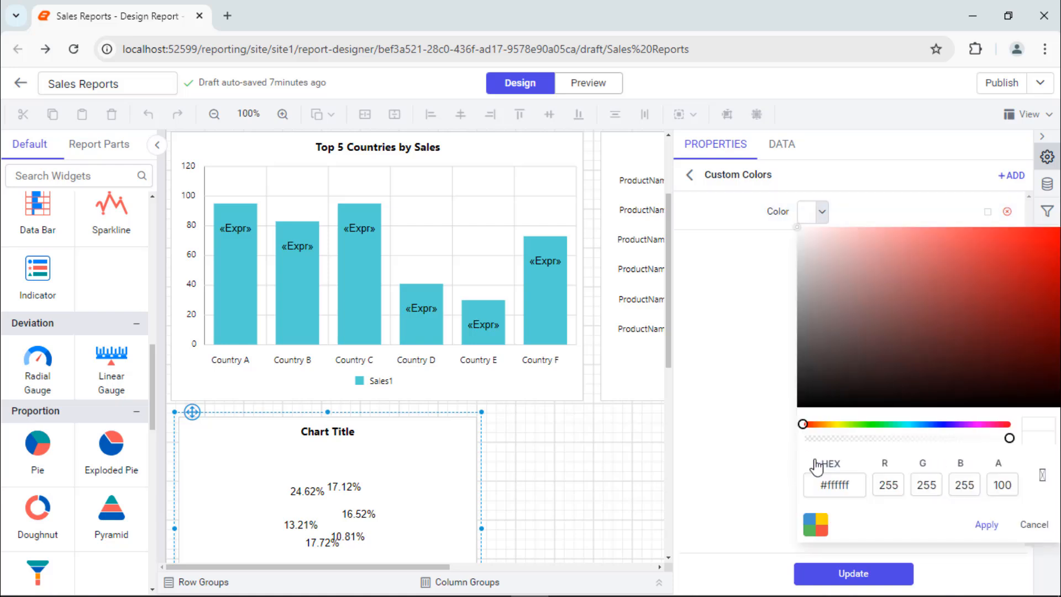
double_click(857, 483)
text(072448)
click(985, 524)
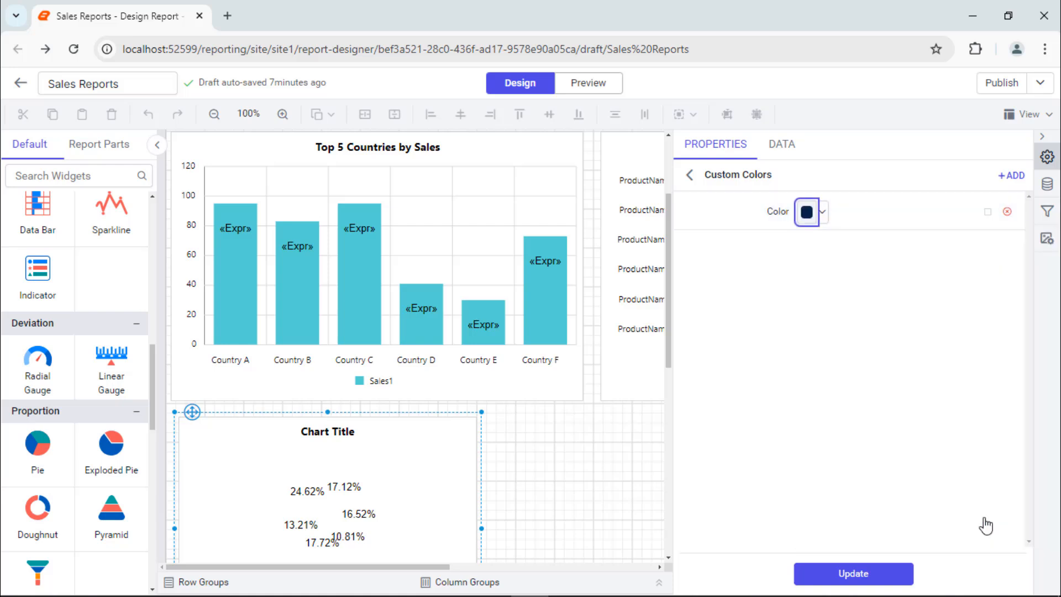
Step: Add #54d2d2 as the second custom color of the pie chart
click(1011, 176)
click(822, 251)
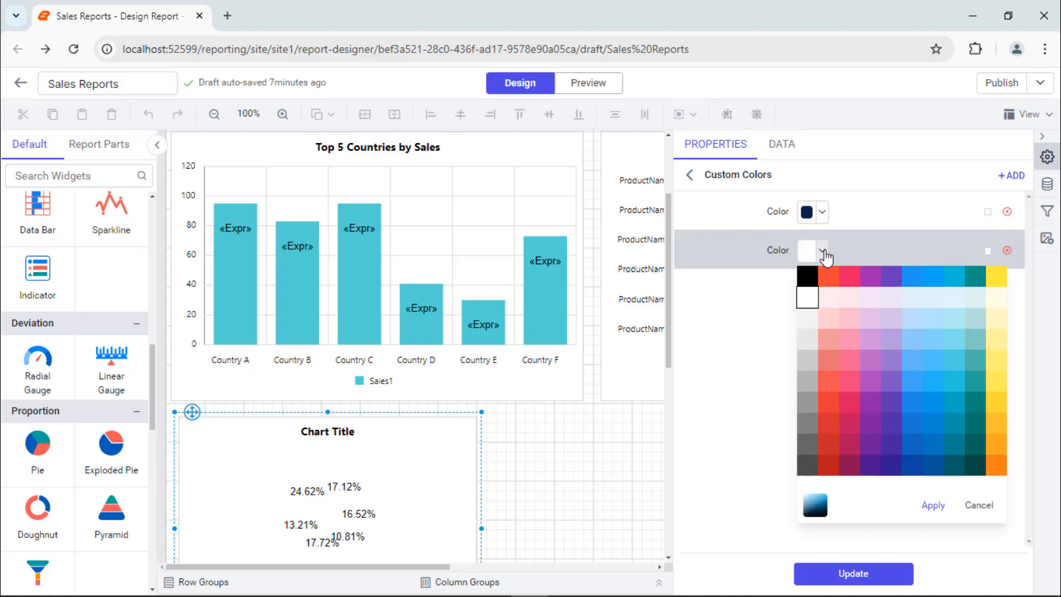
click(814, 505)
double_click(840, 523)
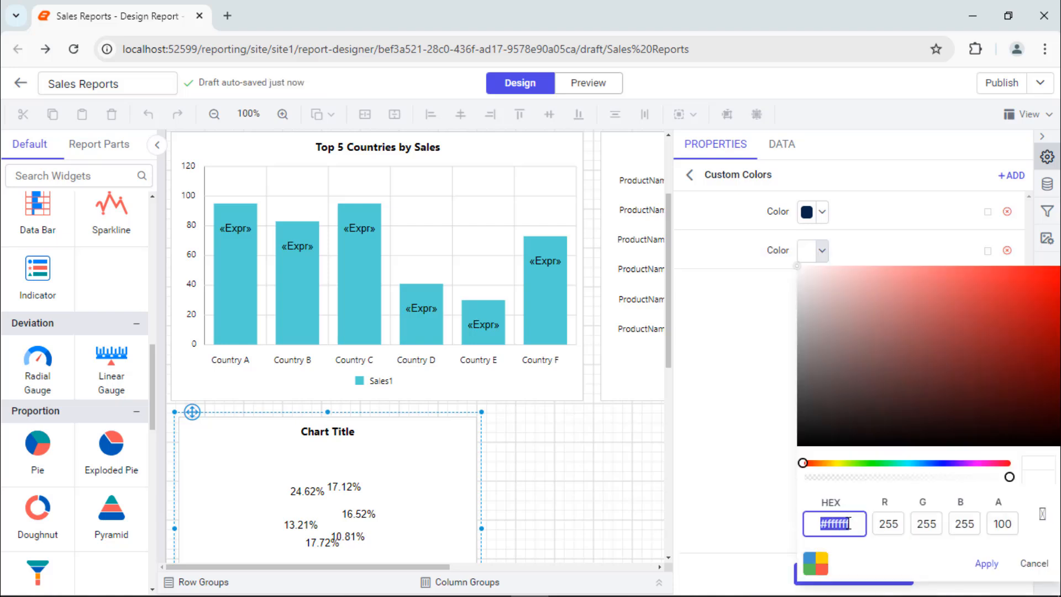
text(54d2d2)
click(987, 563)
Step: Add #ffc000 as the third custom color of the pie chart
click(1001, 176)
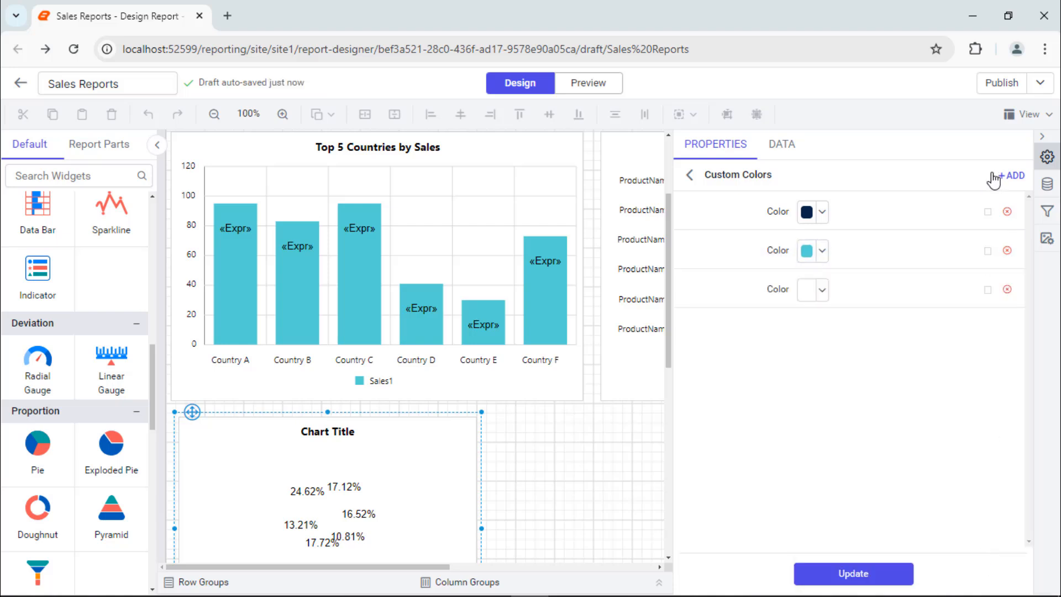
click(823, 289)
click(815, 544)
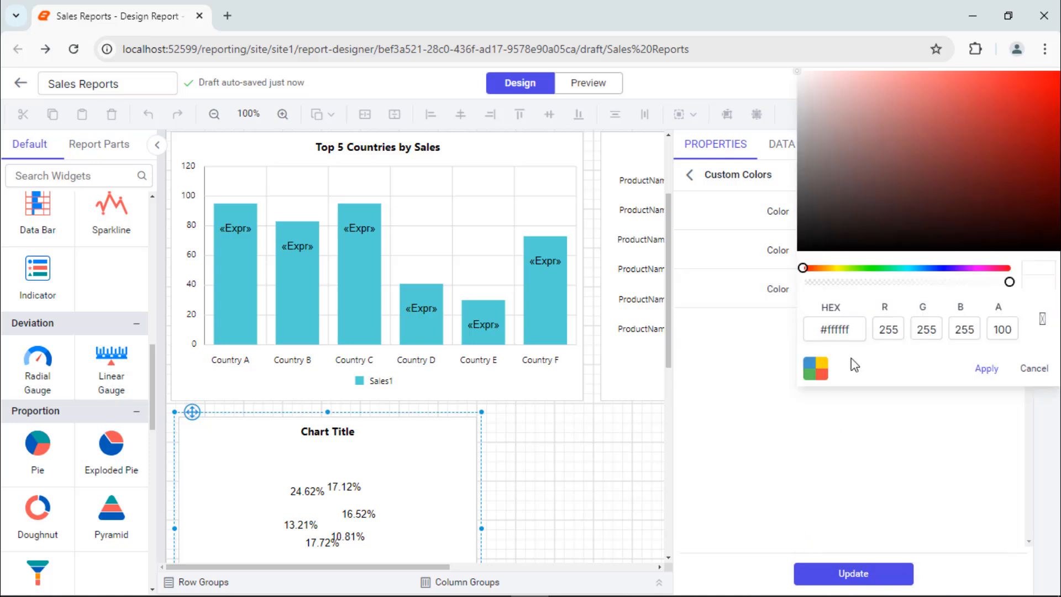
triple_click(857, 330)
text(ffc000)
click(984, 368)
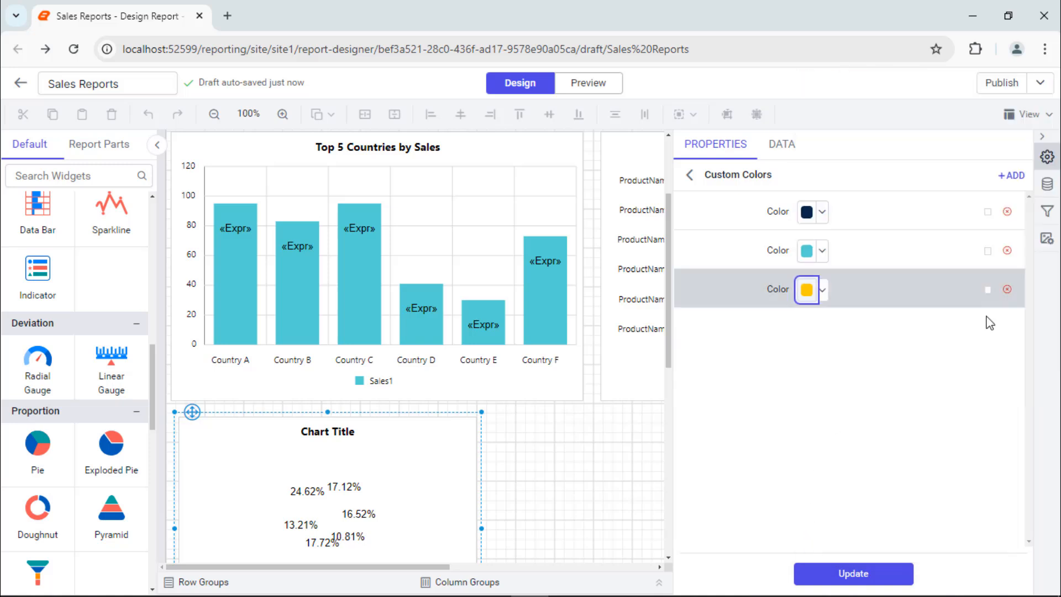
Step: Add #f8aa4b as the fourth custom color of the pie chart
click(1006, 177)
click(823, 329)
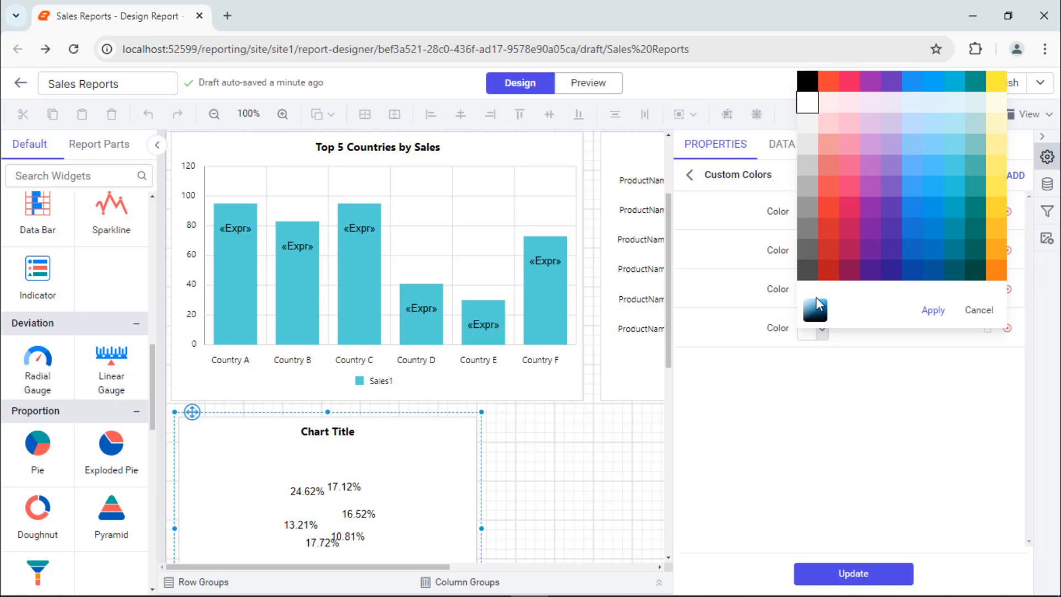
click(817, 304)
triple_click(846, 329)
text(f8aa4b)
click(986, 368)
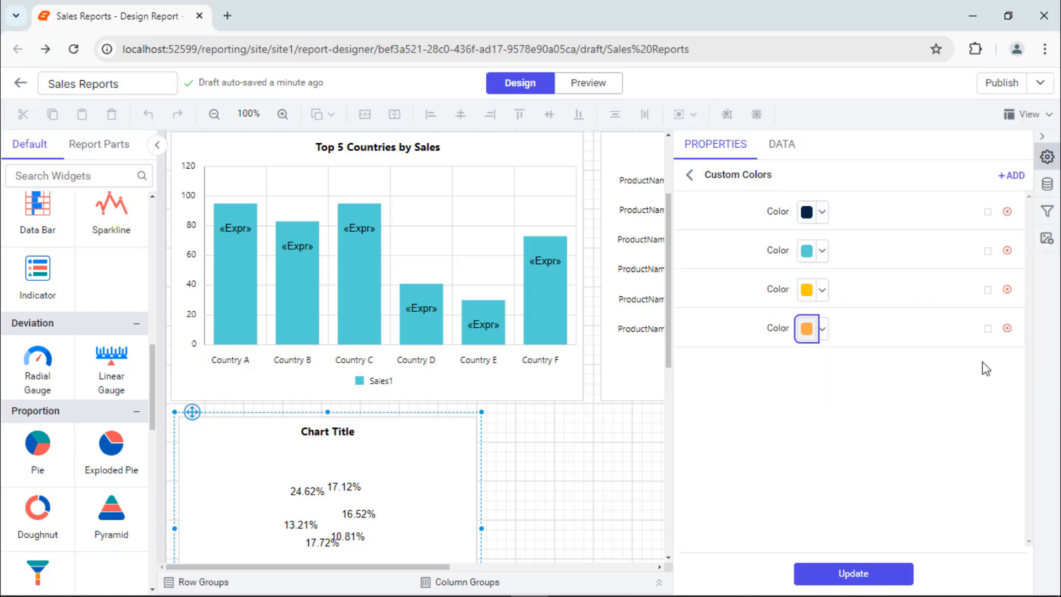
Step: Add #ff4800 as the fifth custom color of the pie chart
click(1012, 176)
click(822, 368)
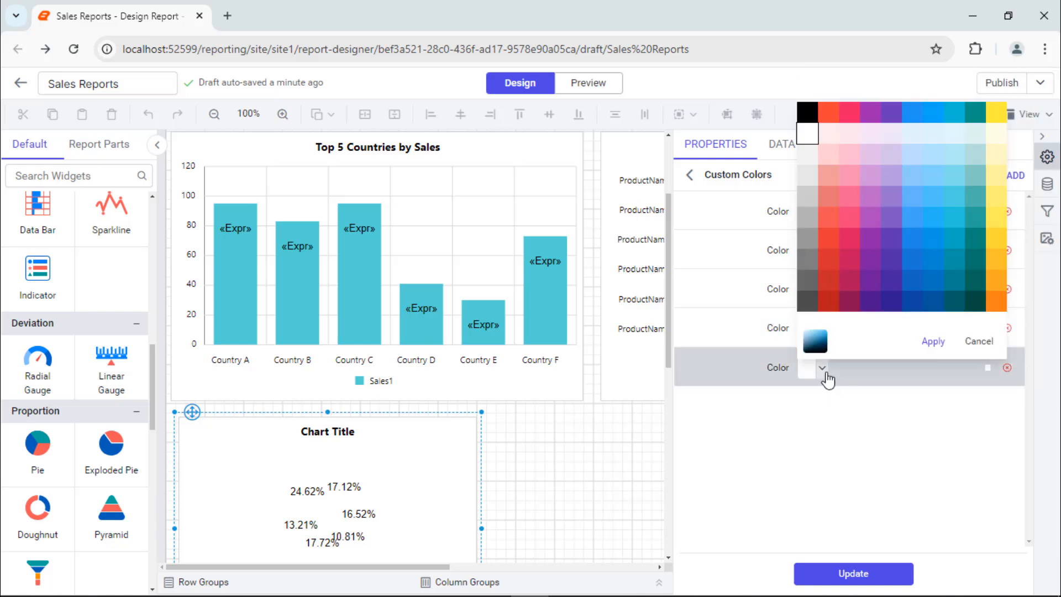
click(817, 341)
triple_click(846, 330)
text(ff4800)
click(987, 368)
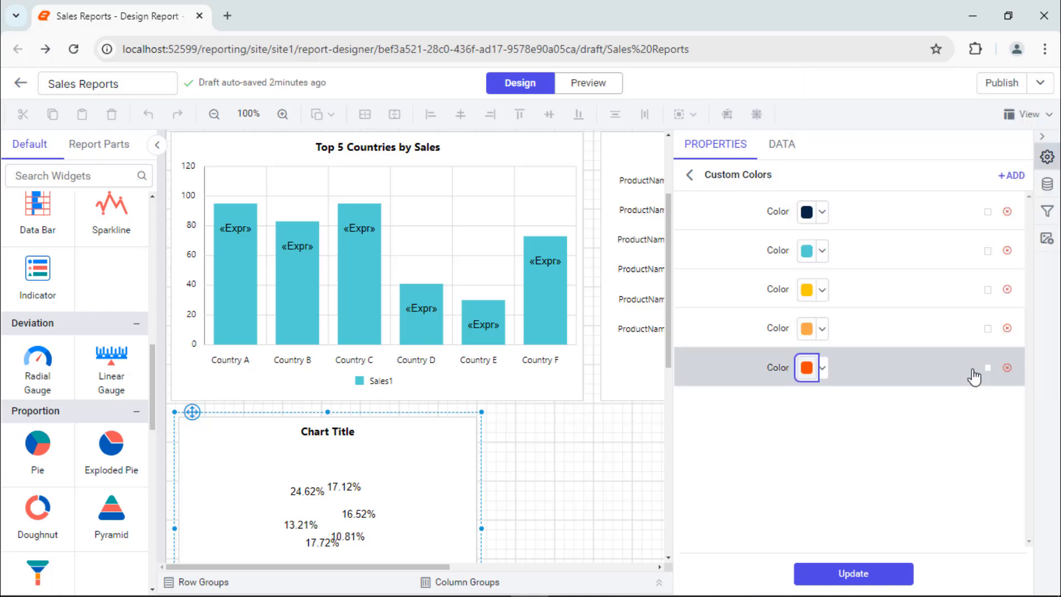
Step: Apply the custom colors and set the pie chart's title text to "Top 5 Countries by Order Volume"
click(854, 573)
triple_click(923, 393)
text(Top 5)
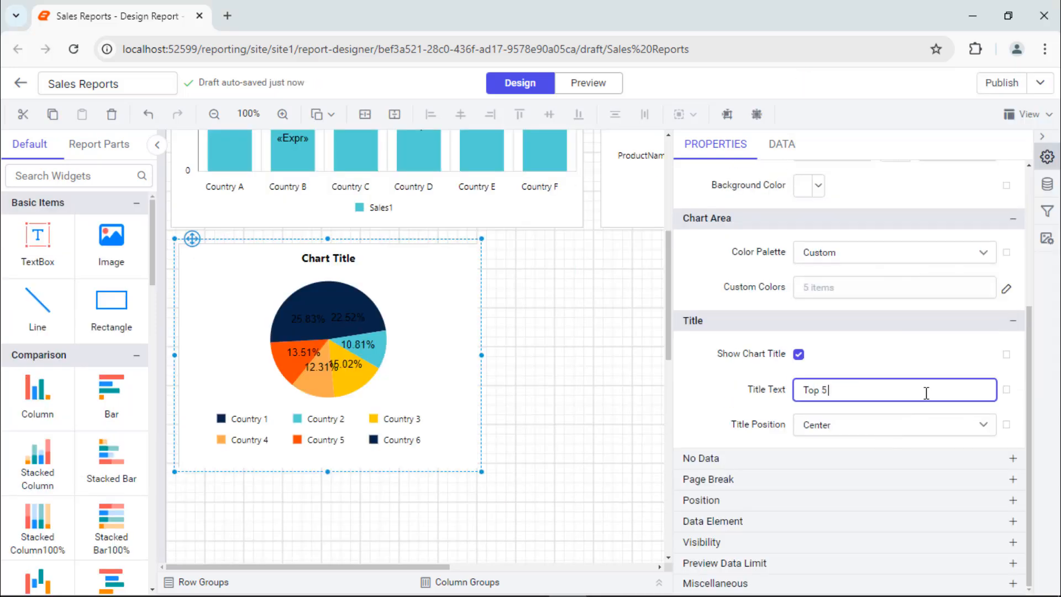
text( Countries by Order Volume)
key(Tab)
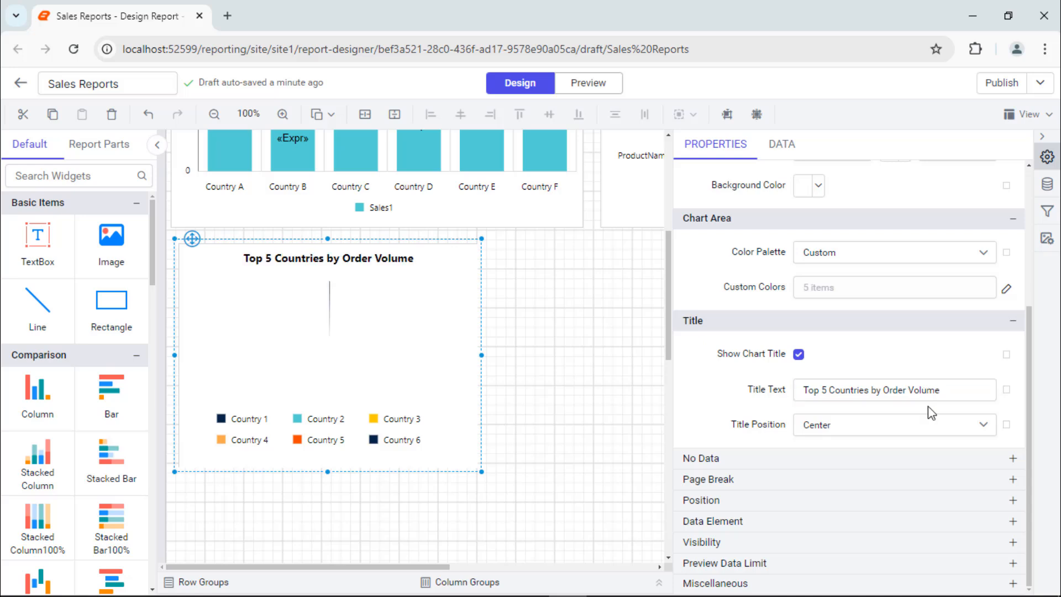
Step: Position the pie chart at left 8 and top 465 pixels
click(907, 500)
click(838, 546)
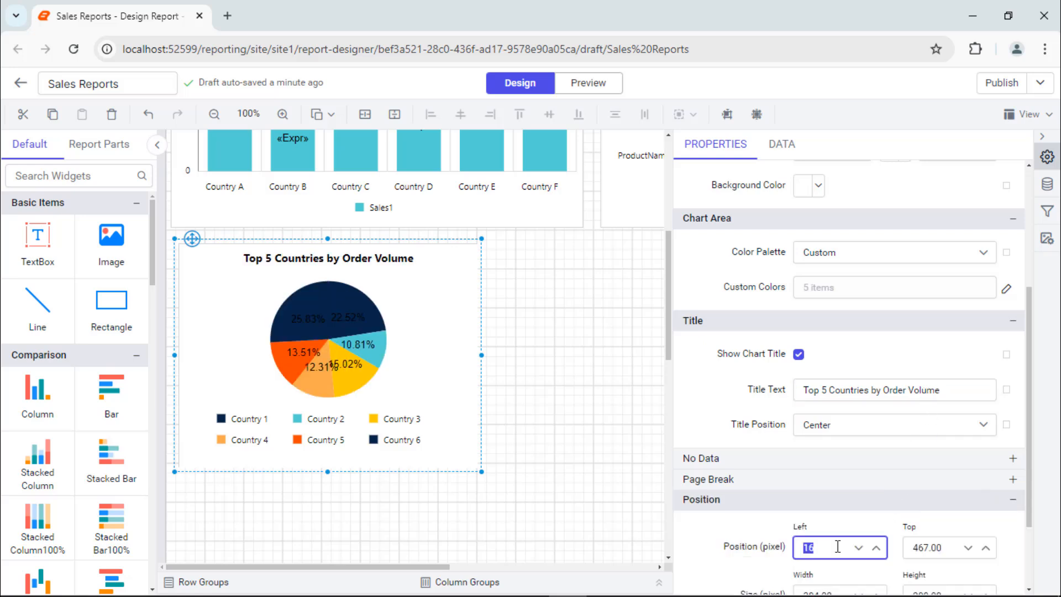
text(8)
key(Return)
click(939, 547)
text(465)
key(Return)
scroll(938, 572, down, 1)
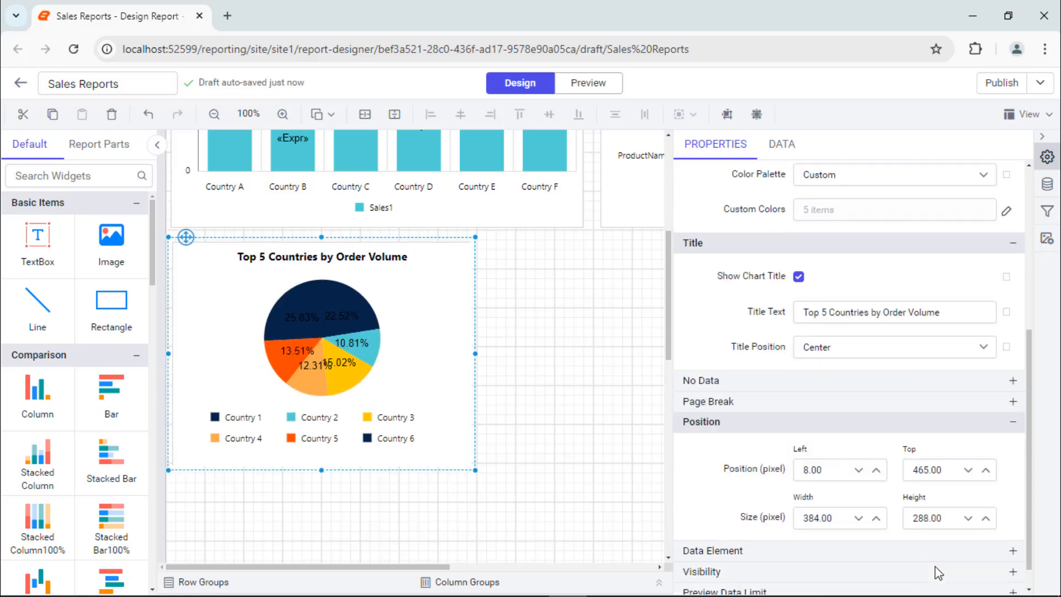
Step: Resize the pie chart to 531 pixels wide and 347 pixels high
click(849, 518)
text(531)
key(Return)
click(946, 517)
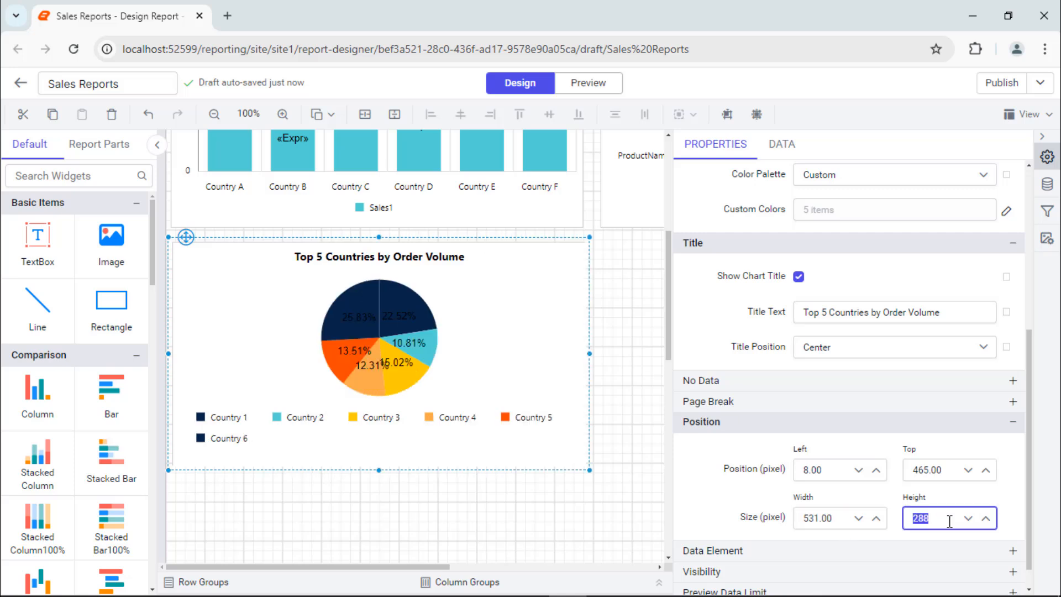
text(347)
key(Return)
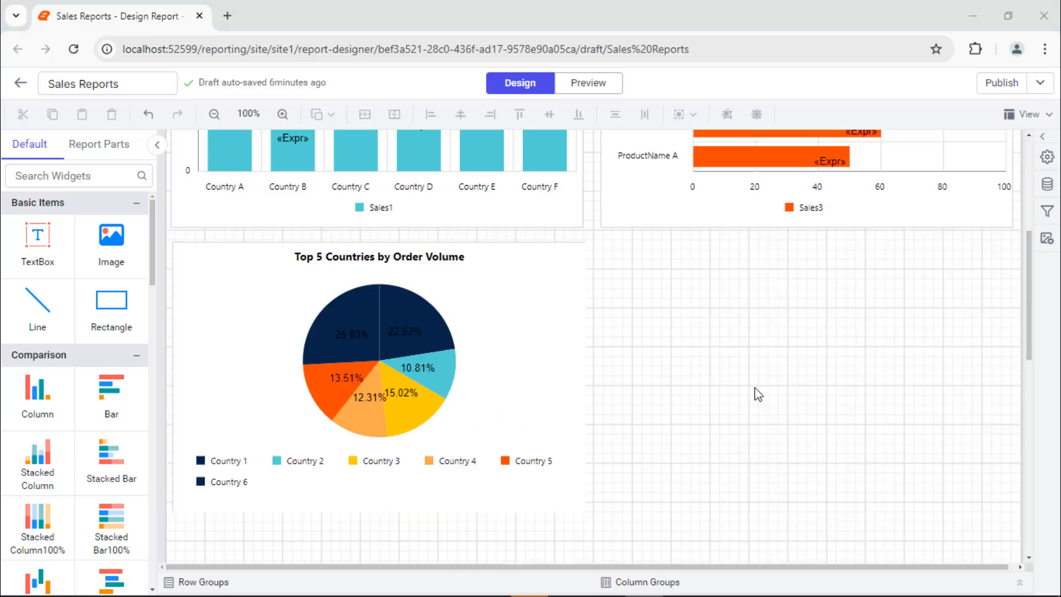
Step: Add a column chart beside the pie chart and assign the Sales measure from SalesDataset as its Y value
drag(38, 394, 618, 249)
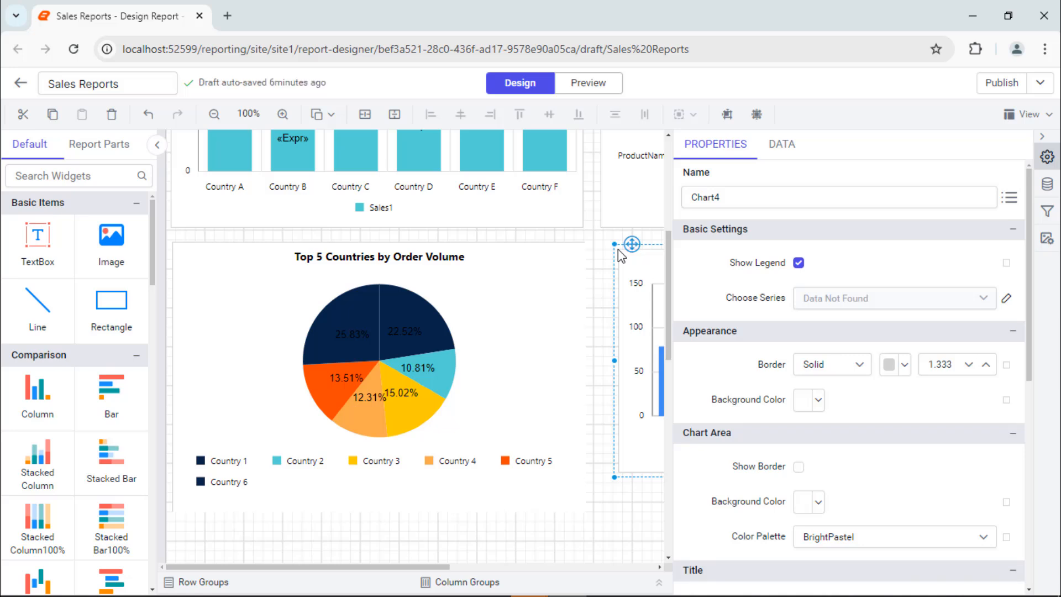
click(782, 145)
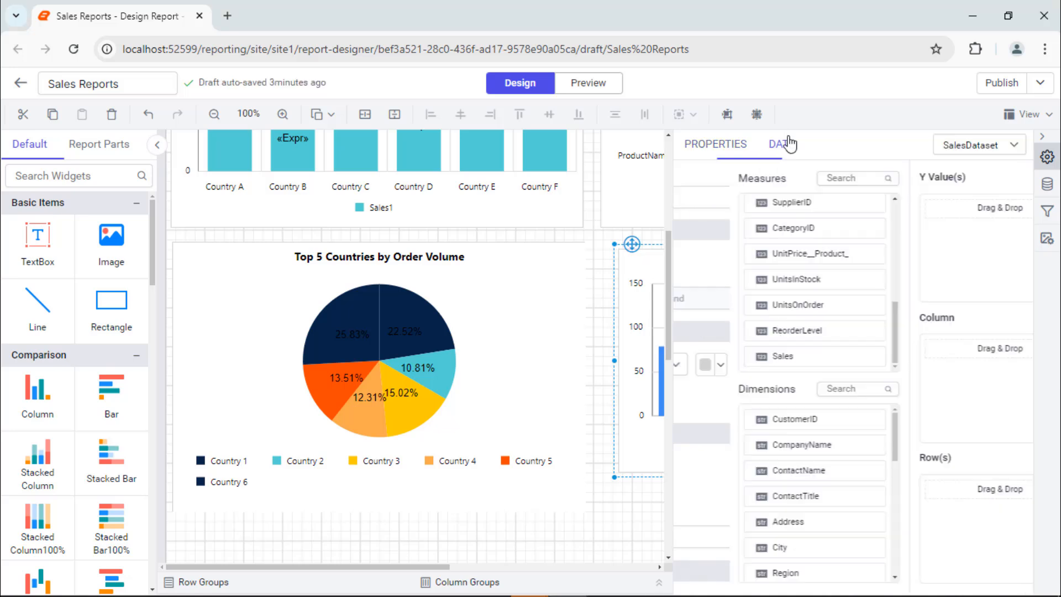
drag(768, 354, 883, 219)
Step: Change the column chart's Y value expression to =Sum(Fields!Sales.Value)/1000
click(996, 209)
click(923, 257)
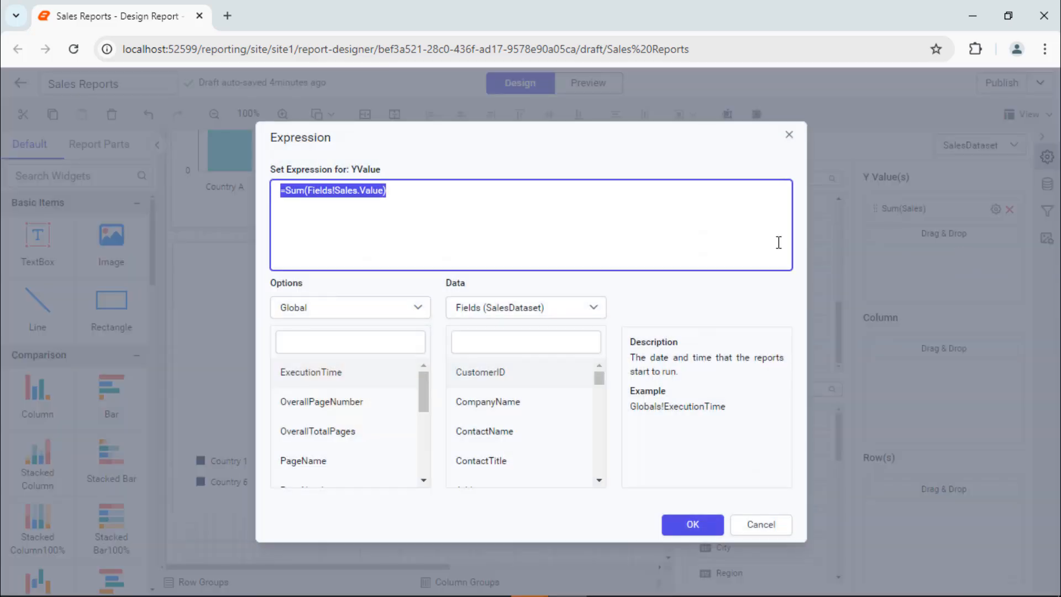
click(779, 242)
text(/1000)
click(688, 523)
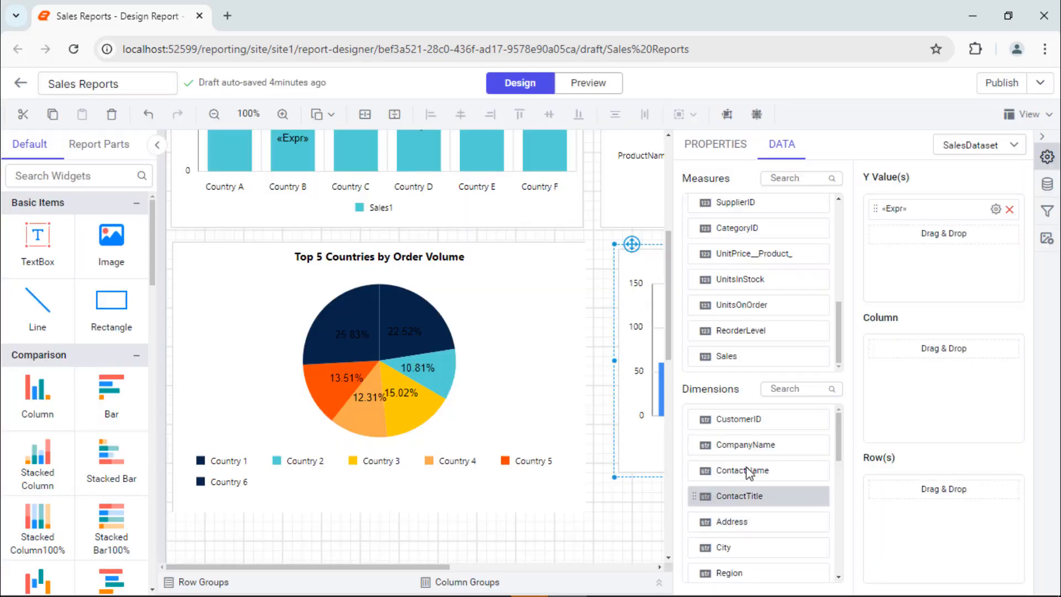
Step: Use CompanyName as the chart's column field and filter it with the condition CompanyName TopN 5
drag(758, 444, 879, 351)
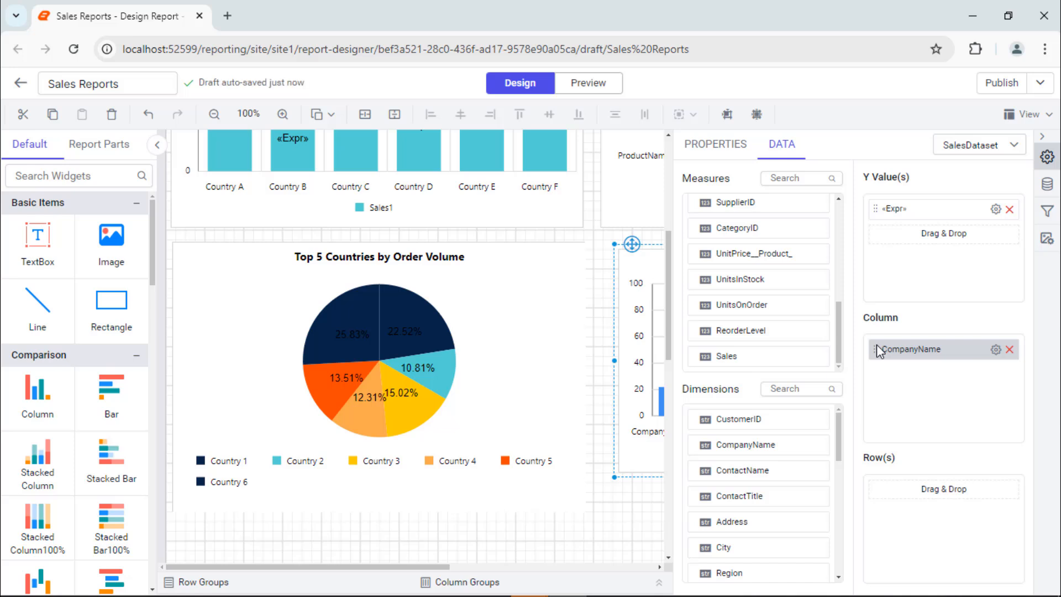
click(995, 349)
click(771, 211)
click(428, 247)
click(379, 334)
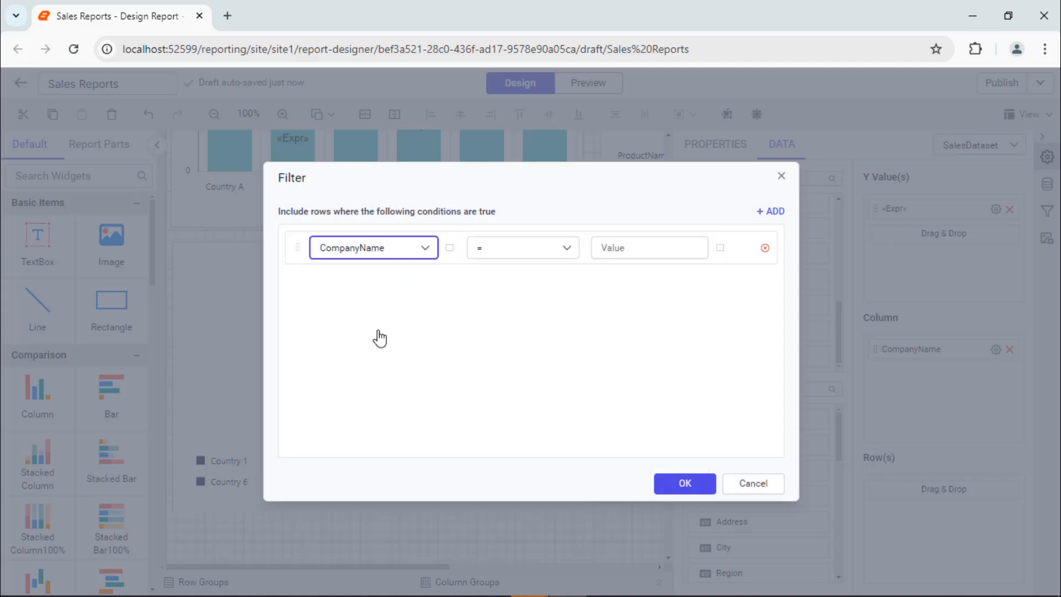
click(566, 247)
click(547, 278)
click(619, 247)
text(5)
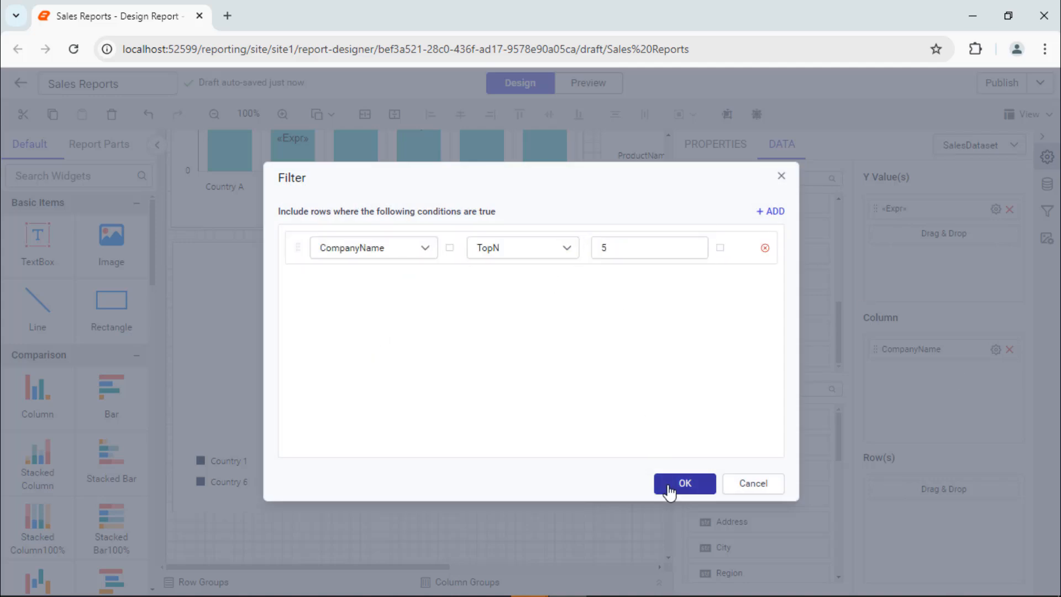
click(684, 484)
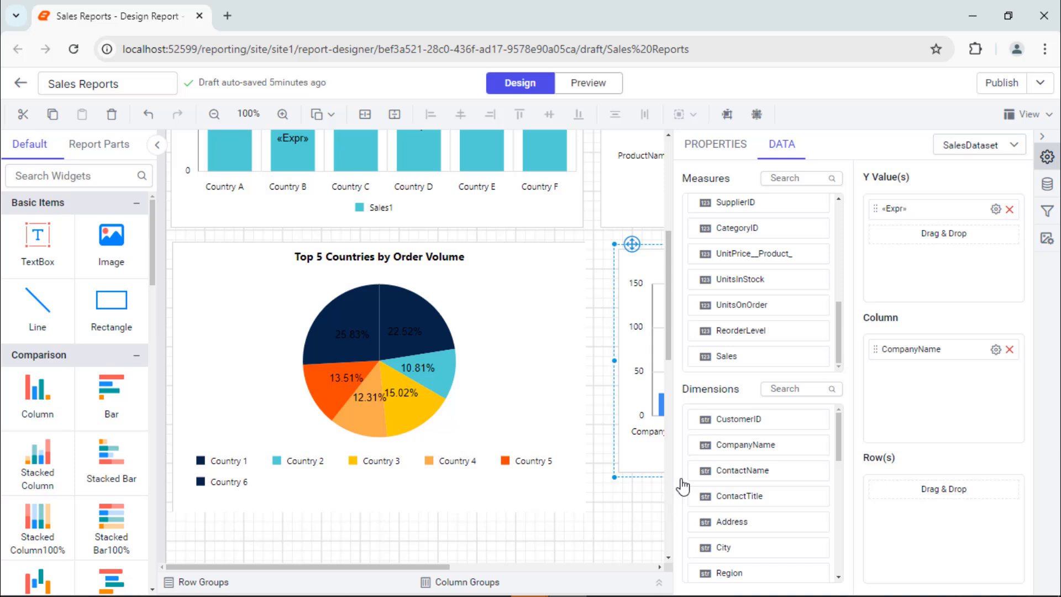
Step: Show data labels on the company chart's series and turn off UseValueAsLabel
click(739, 148)
scroll(1004, 298, down, 5)
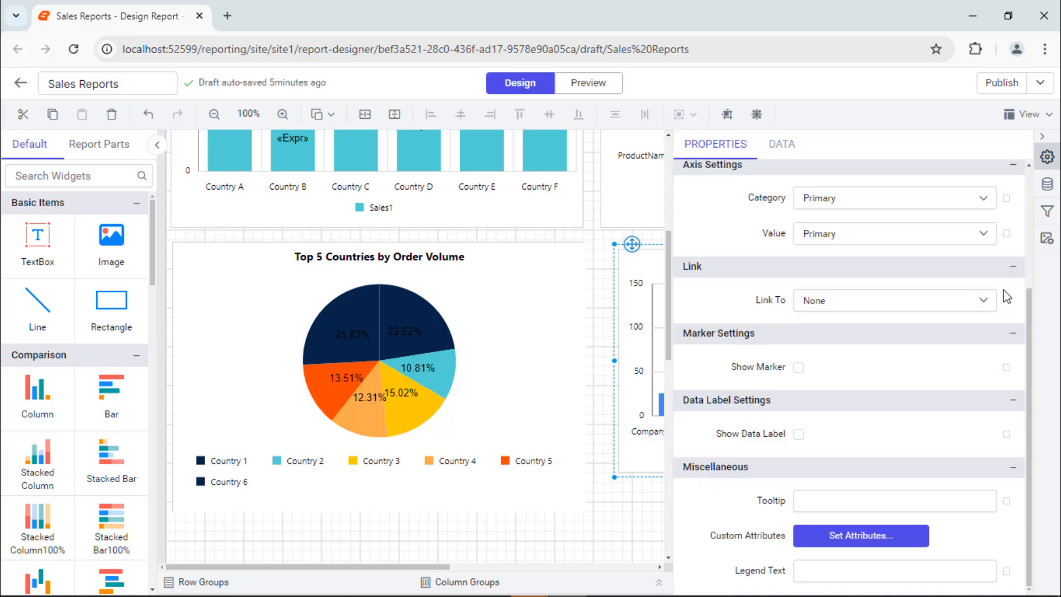
click(799, 434)
scroll(799, 434, down, 4)
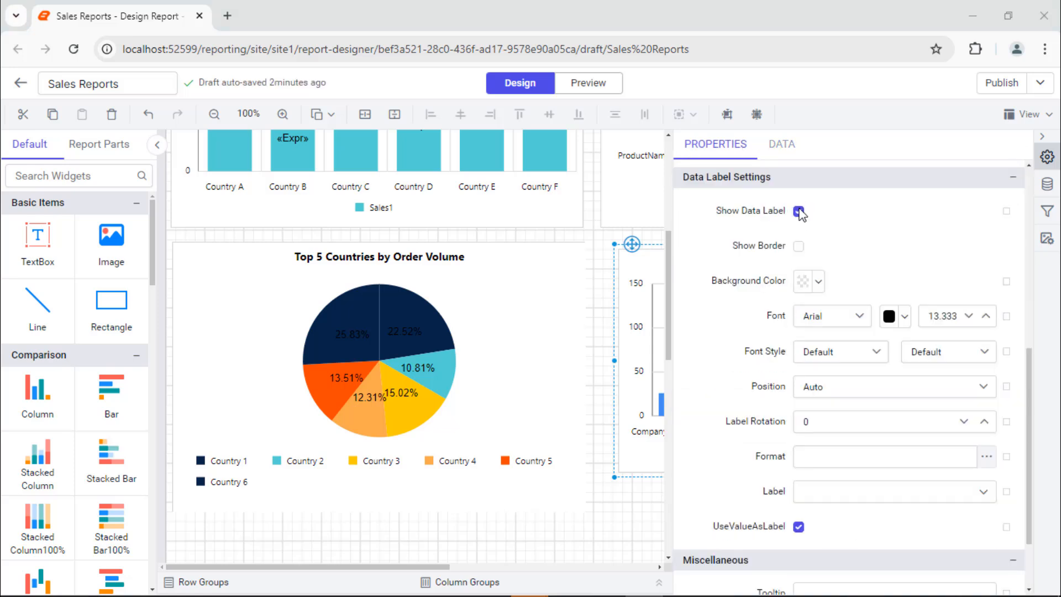
click(798, 527)
Step: Set the data label to an IIf expression that formats summed Sales above 1000000 as millions with "#,##0.##" and an "M" suffix
click(1006, 491)
click(965, 542)
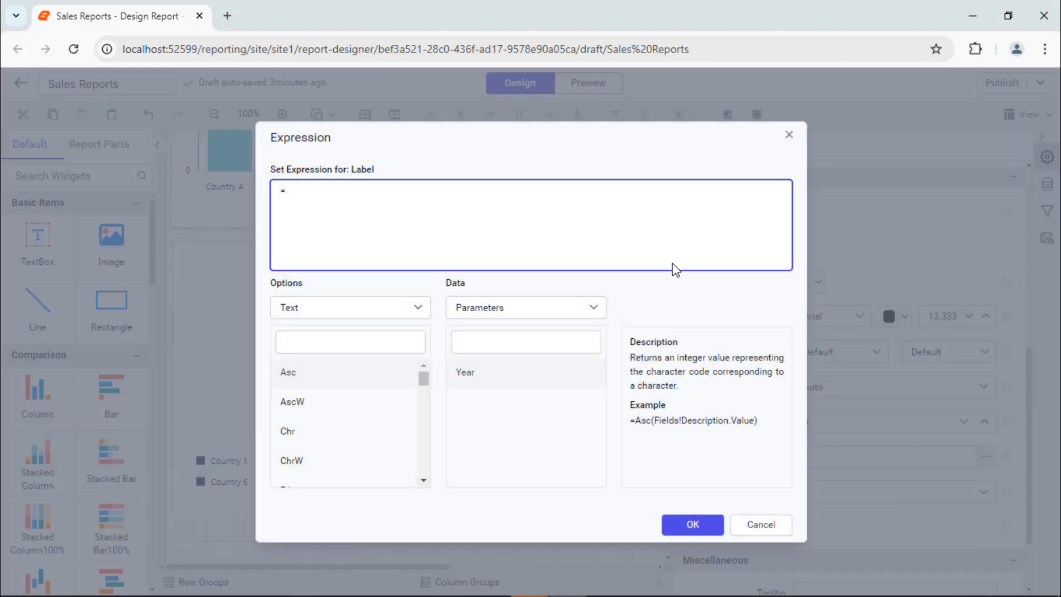
text(IIf((Sum(Fields!Sales.Value)) > 1000000,  (Format((Sum(Fields!Sales.Value)/1000000), "#,##0.##") + "M"), (Format((Sum(Fields!Sales.Value)/1000), "#,##0.##") + "K")))
click(680, 524)
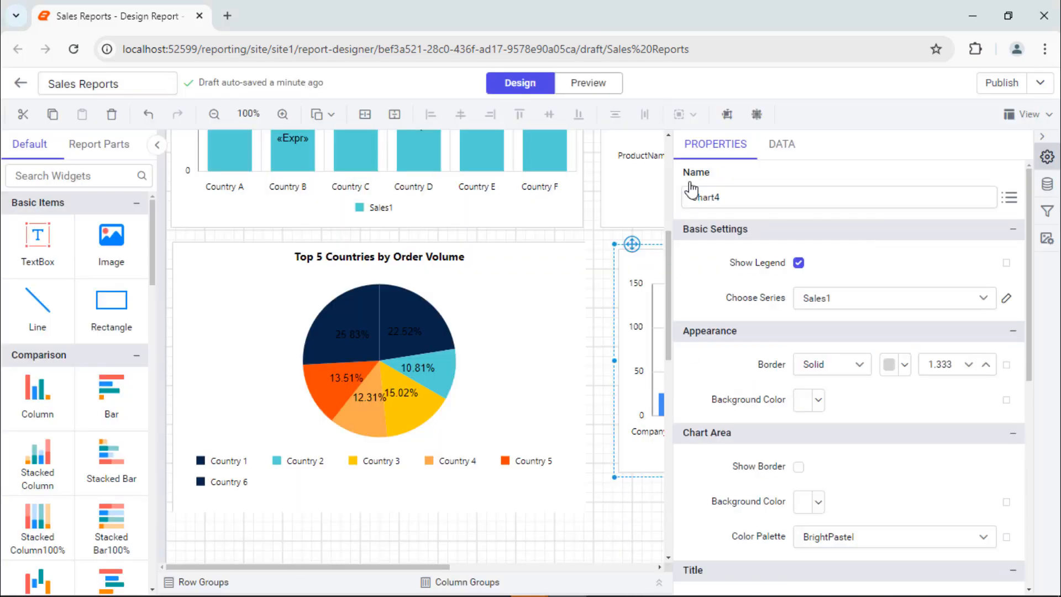
Step: Switch the company chart to a Custom color palette containing the single color #072448
click(935, 537)
click(924, 510)
click(1006, 573)
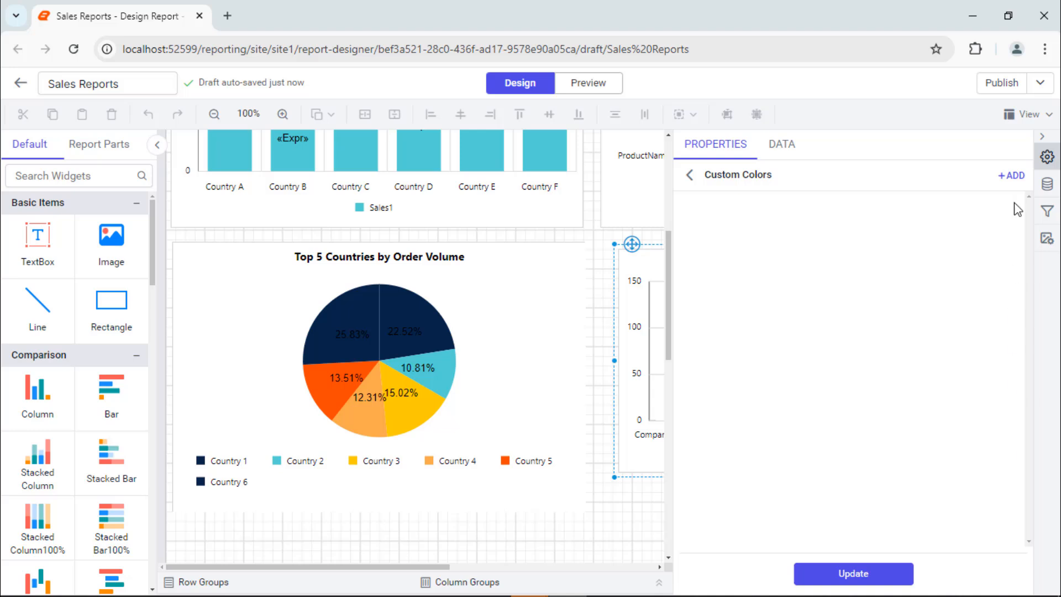
click(1011, 176)
click(823, 212)
click(815, 465)
double_click(832, 484)
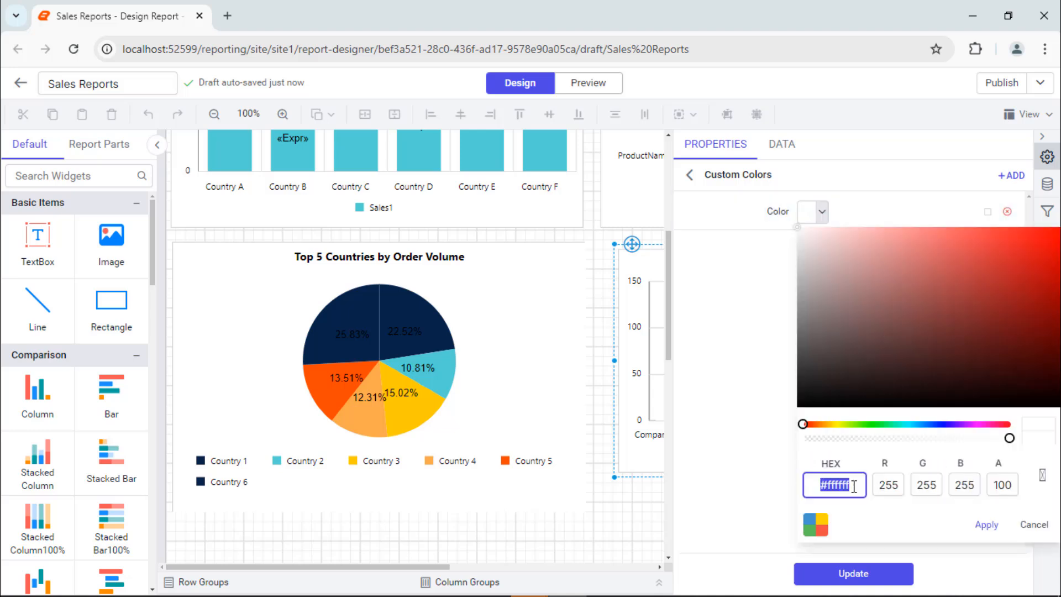
text(#072448)
click(985, 524)
click(853, 573)
Step: Title the column chart "Top 5 Companies by Sales" and position it at left 559 and top 461 pixels
click(929, 321)
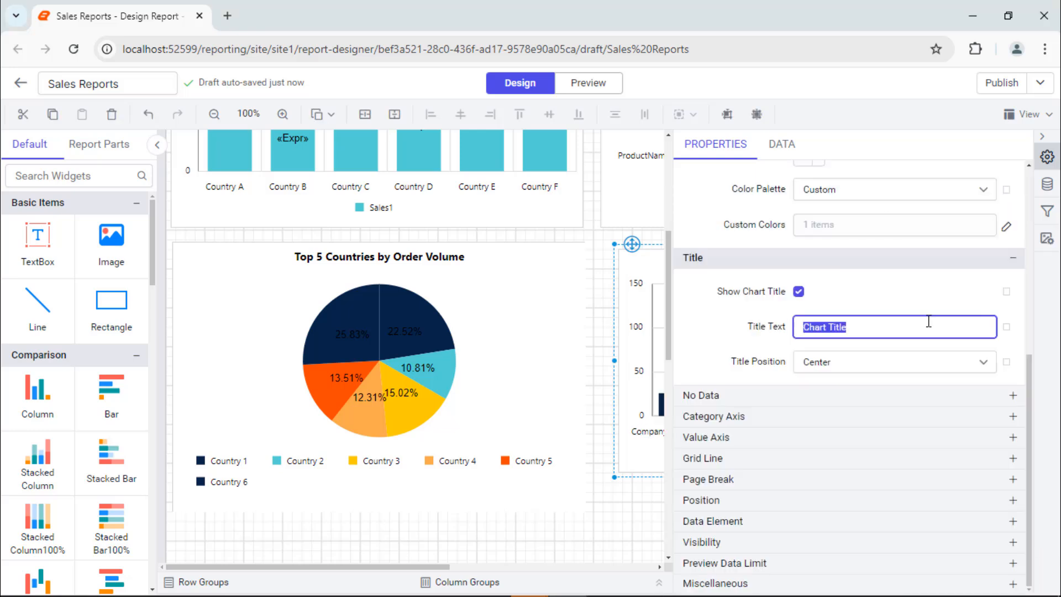
text(Top 5 Companies by Sales)
click(908, 502)
click(841, 546)
text(559)
click(842, 570)
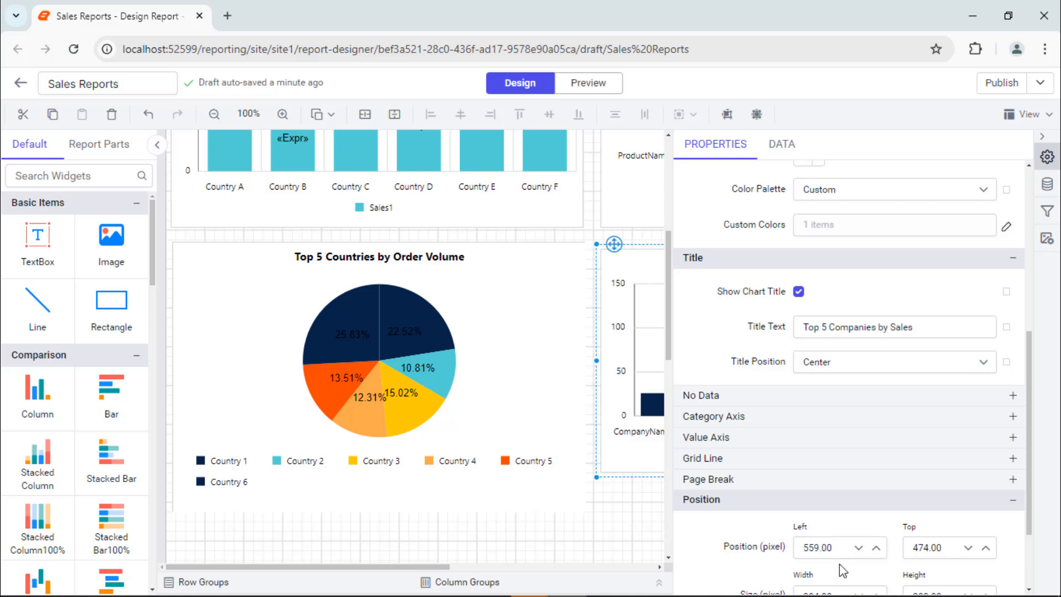
click(955, 548)
text(461)
click(942, 569)
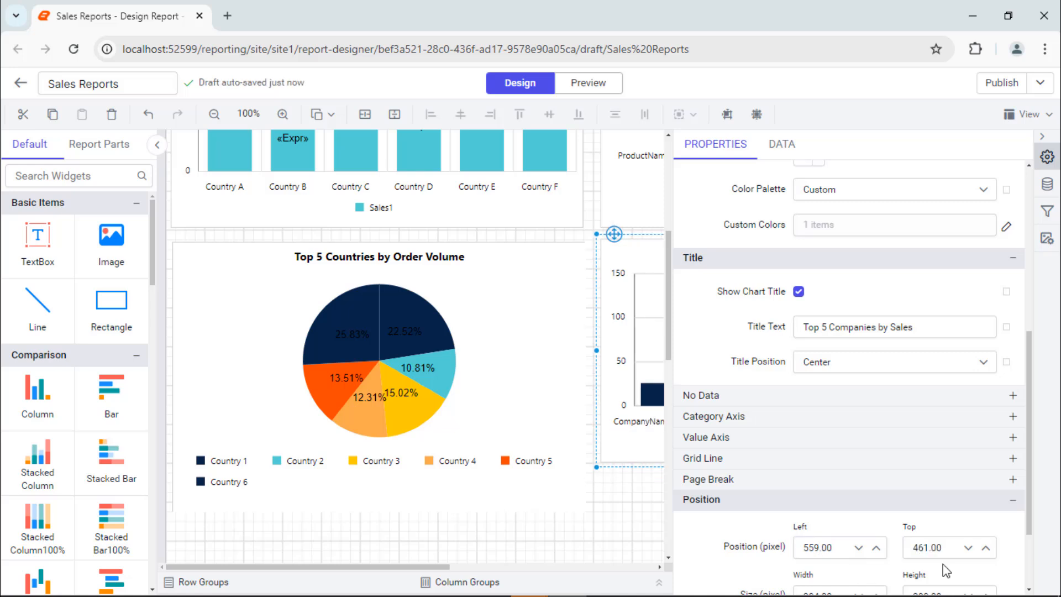
Step: Resize the company chart to 531 pixels wide and 347 pixels high
scroll(943, 553, down, 2)
click(848, 516)
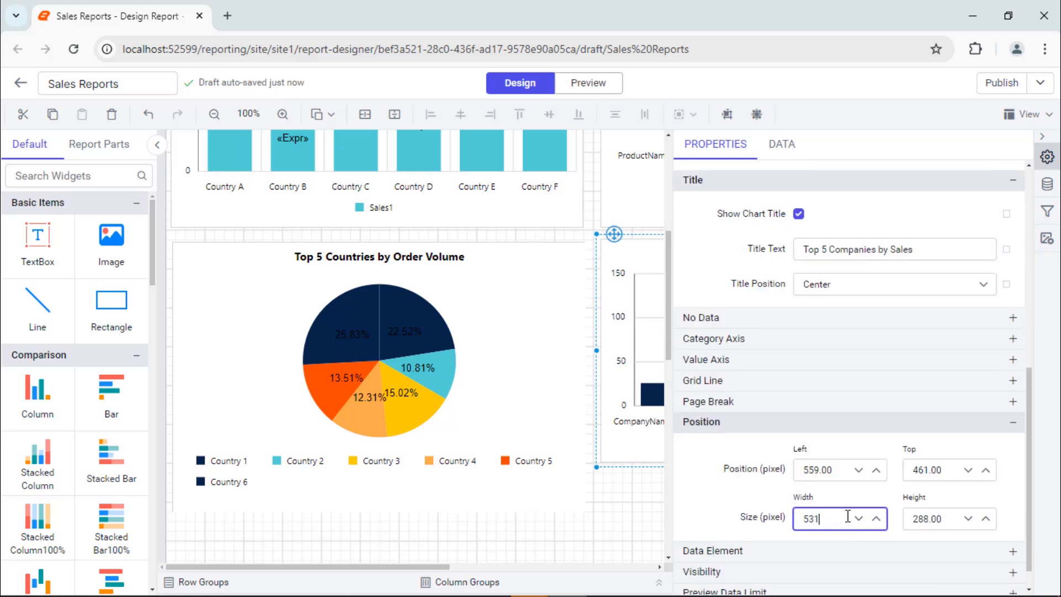
text(531)
click(841, 540)
click(948, 524)
text(34)
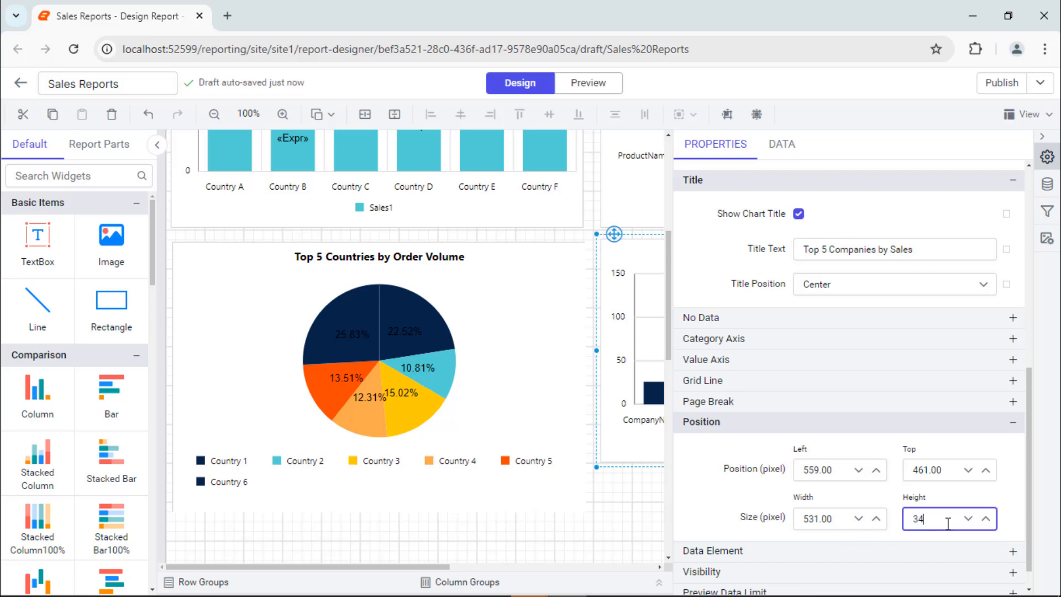
text(7)
click(934, 539)
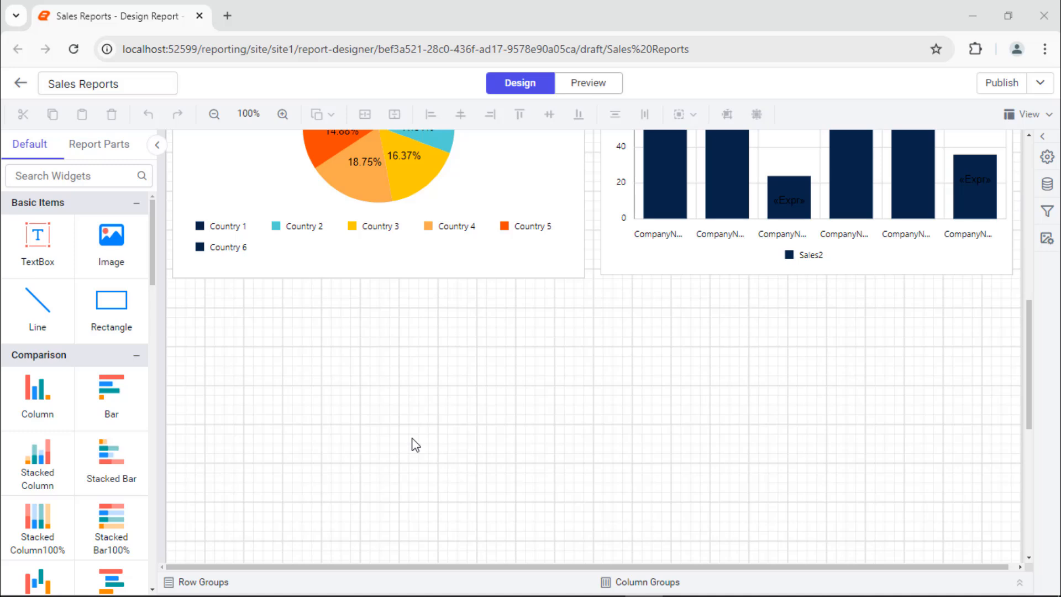
Step: Insert a table below the pie chart and add two more columns, giving it five columns
scroll(22, 531, down, 3)
drag(20, 534, 176, 308)
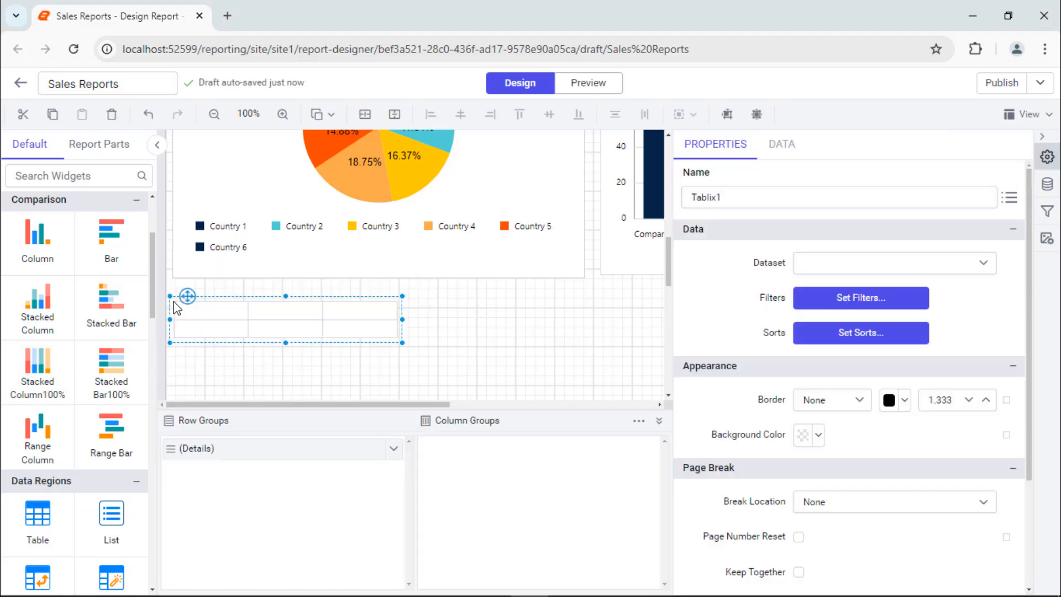
click(359, 310)
right_click(359, 296)
mouse_move(405, 310)
click(511, 346)
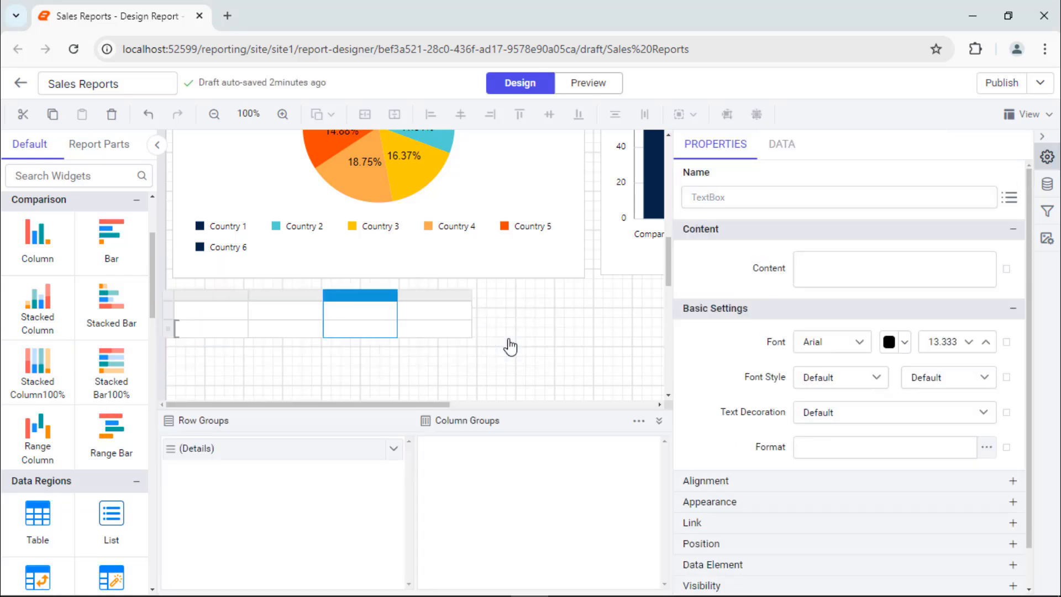
right_click(434, 296)
mouse_move(480, 310)
click(585, 347)
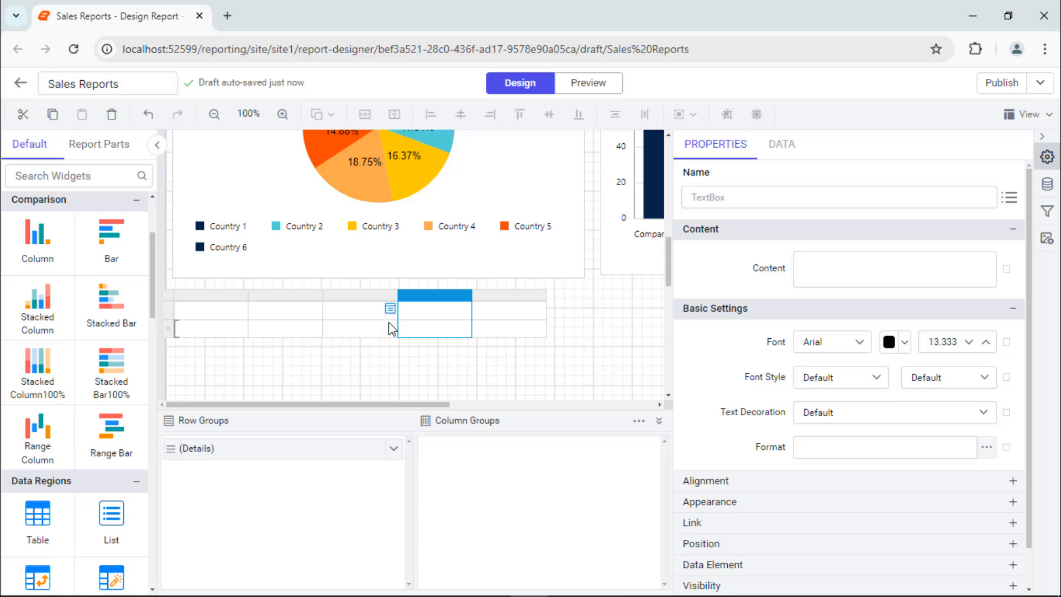
Step: Enter "Product Name" as the first column's header and widen that column
click(230, 310)
click(936, 277)
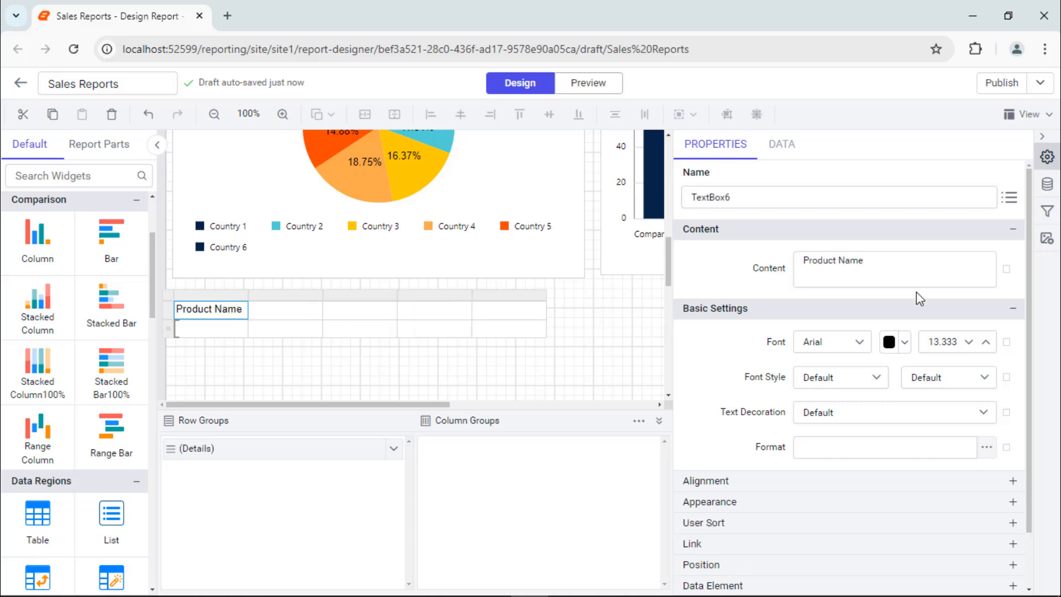
click(253, 307)
Step: Enter "Quantity per Unit" as the second column's header and widen that column
click(921, 262)
text(Quantity)
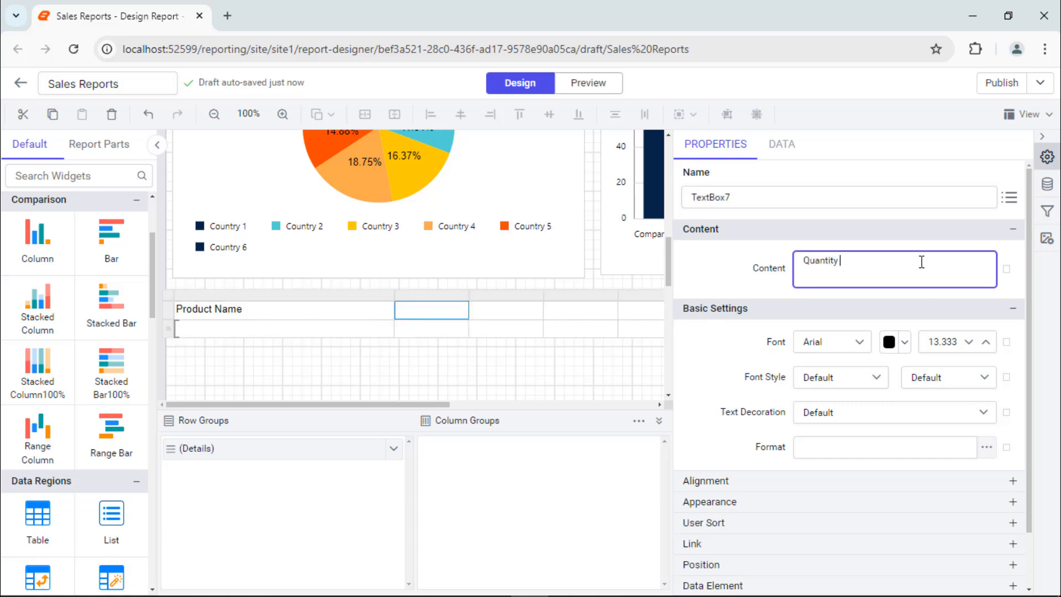
click(890, 293)
drag(469, 297, 557, 298)
Step: Enter "Unit Price" as the third column's header and widen that column
click(594, 310)
click(962, 281)
click(890, 294)
drag(631, 298, 670, 300)
Step: Enter "Unit on Order" as the fourth column's header and widen that column
click(1043, 137)
click(700, 311)
click(737, 308)
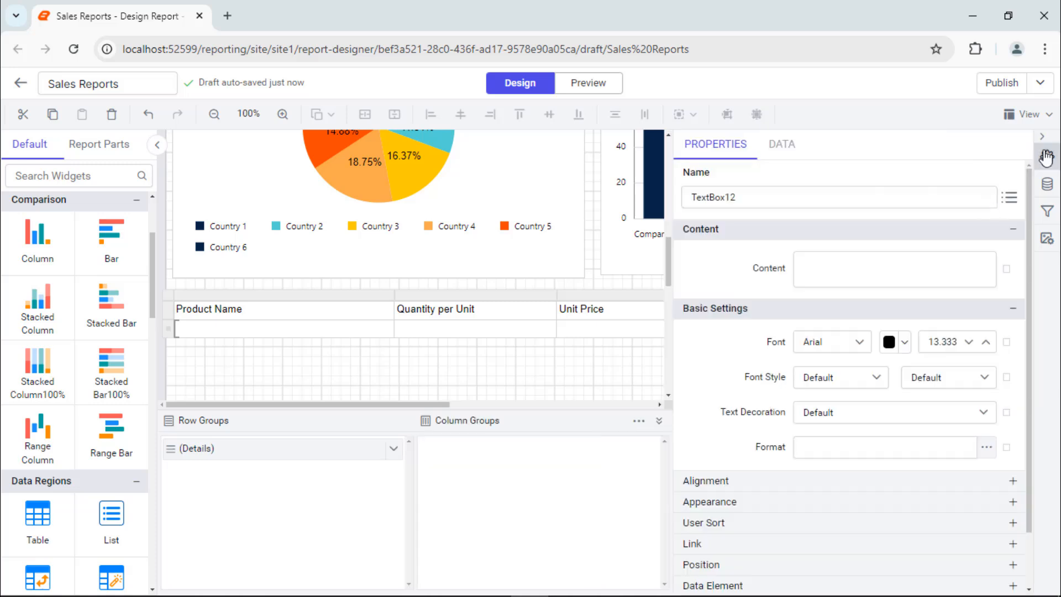
click(913, 268)
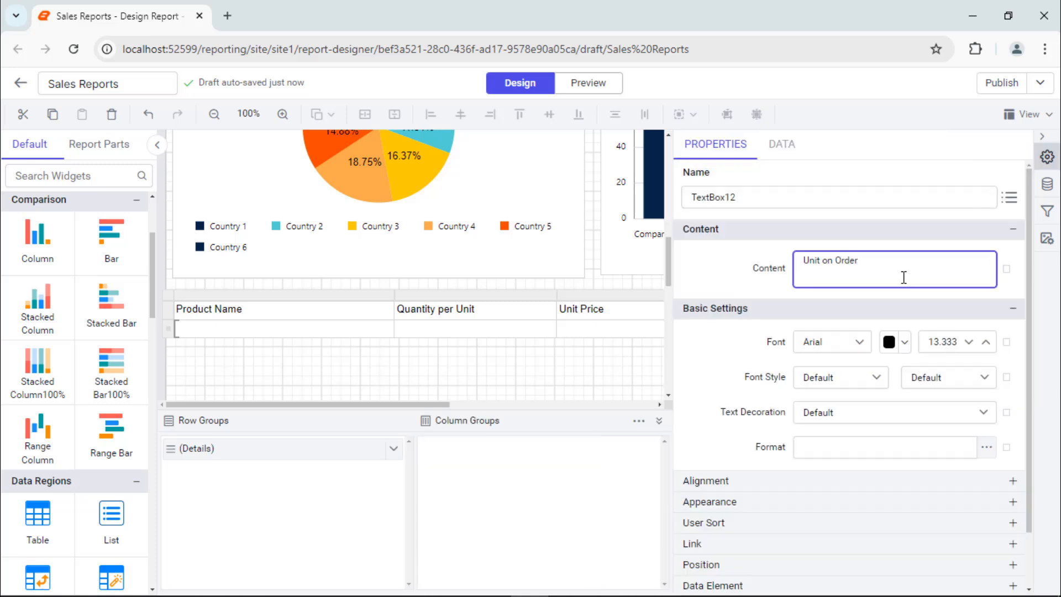
click(896, 294)
click(1042, 137)
drag(744, 297, 822, 298)
Step: Enter "Units in Stock" as the fifth column's header
click(889, 309)
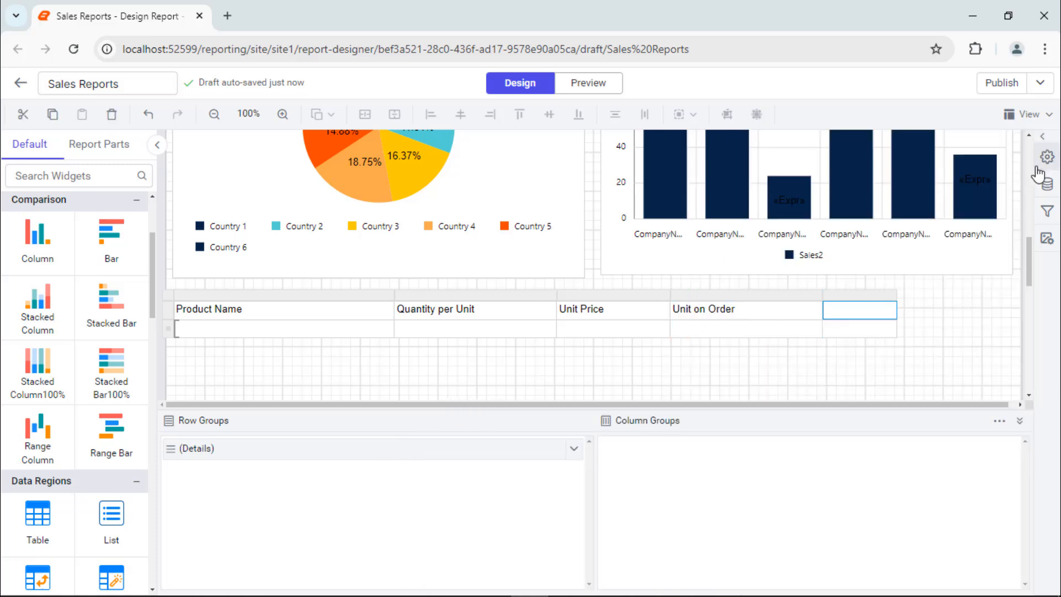
click(1039, 166)
click(932, 278)
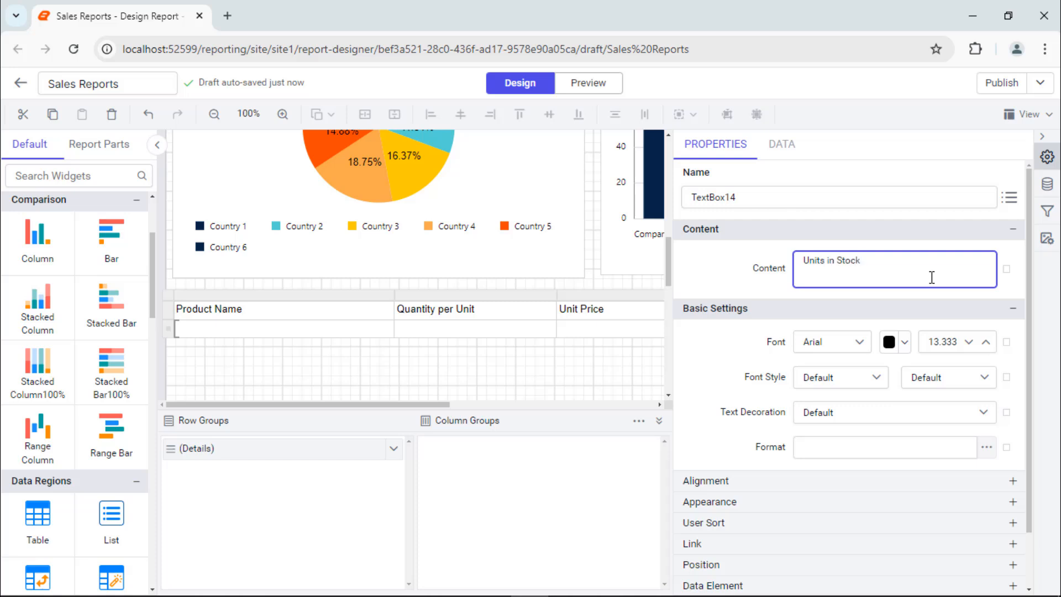
Step: Widen the table's Units in Stock column to about the outer edge of the company sales chart above it
click(1042, 136)
click(891, 293)
drag(899, 295, 1009, 295)
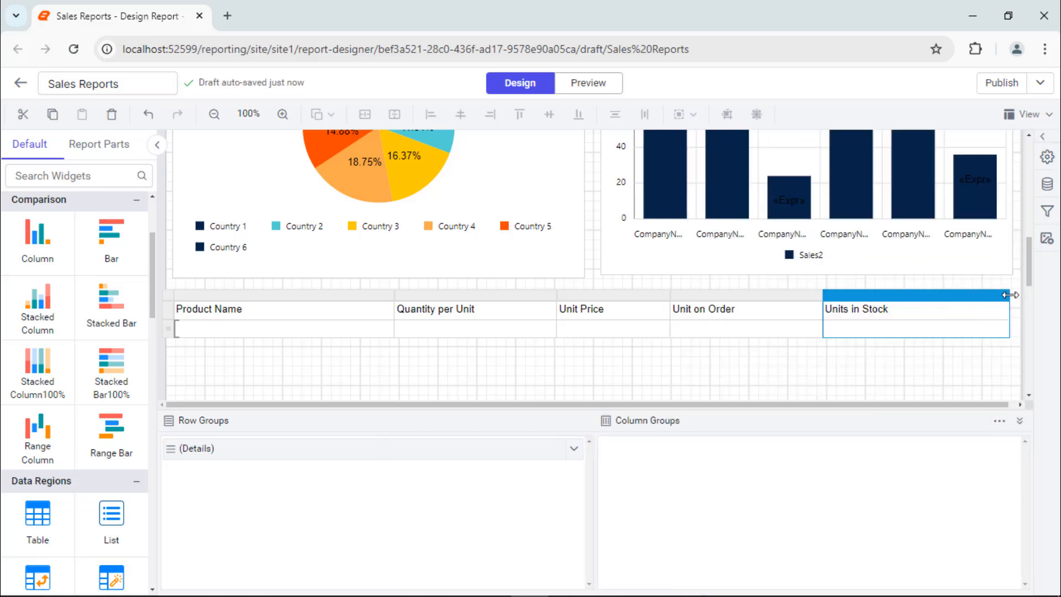
Step: Left-align the text of the Product Name header cell
click(306, 311)
click(1047, 157)
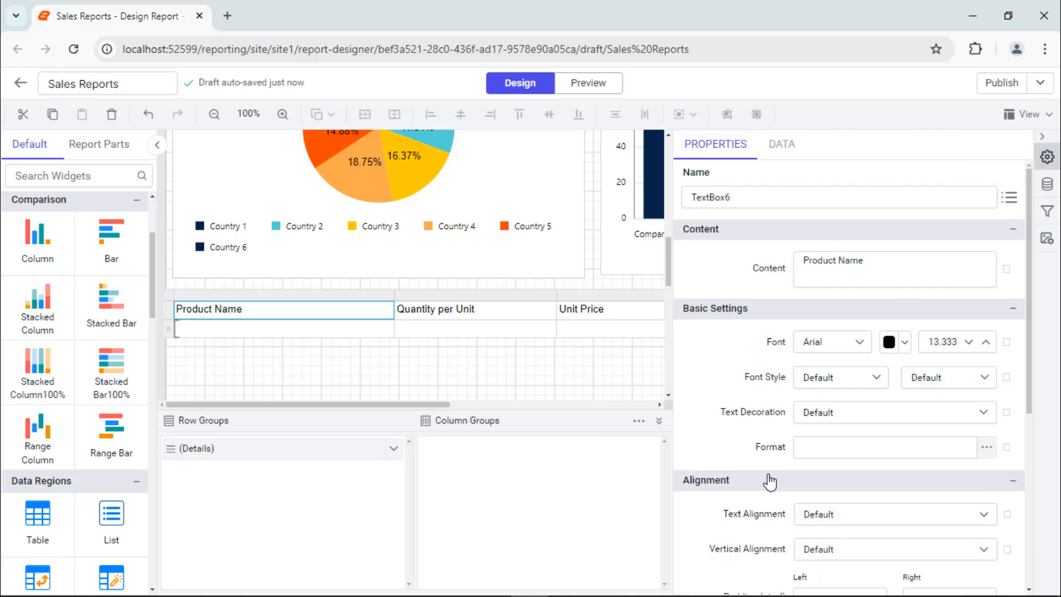
click(818, 514)
click(815, 441)
Step: Right-align the four header cells from Quantity per Unit through Units in Stock
click(1042, 136)
drag(547, 309, 846, 318)
click(1046, 157)
click(883, 514)
click(874, 483)
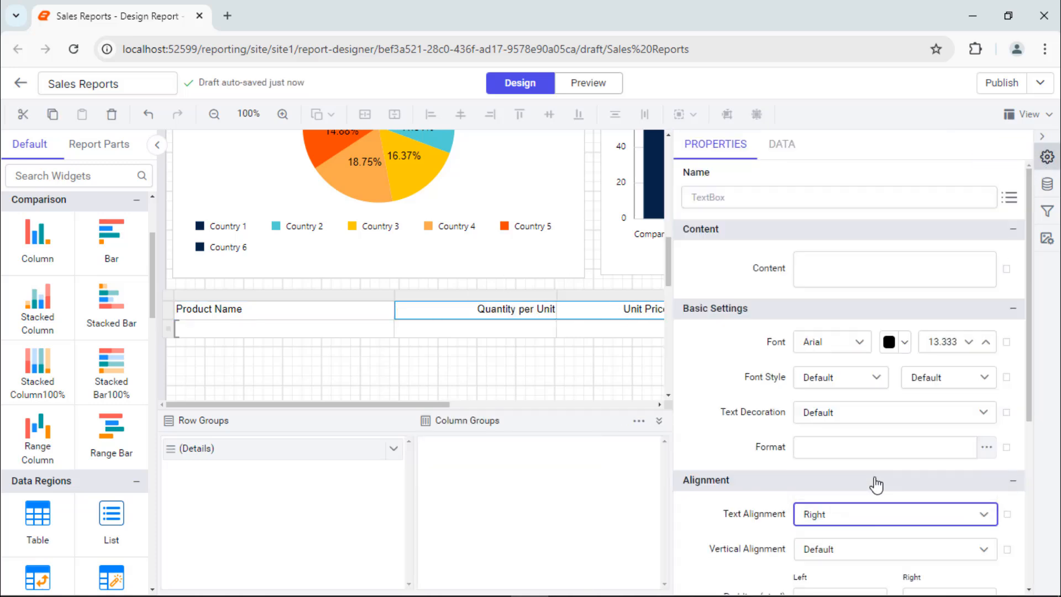
Step: Set the vertical alignment of the whole table header row to Middle
click(168, 314)
click(976, 547)
click(919, 502)
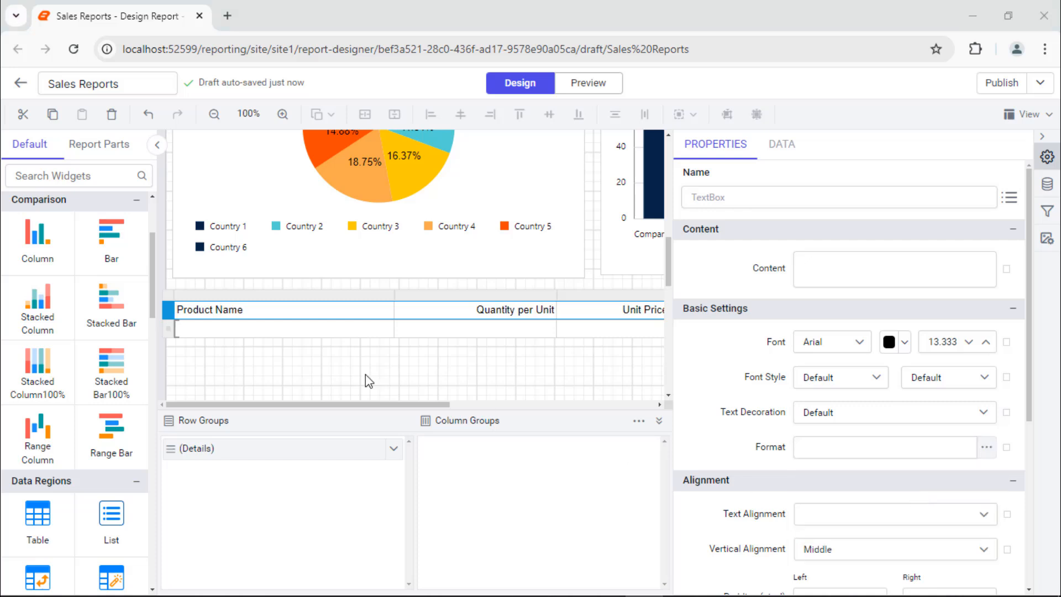
Step: Bind the detail cells under Product Name and Quantity per Unit to the ProductName and QuantityPerUnit fields
click(382, 323)
text(Produ)
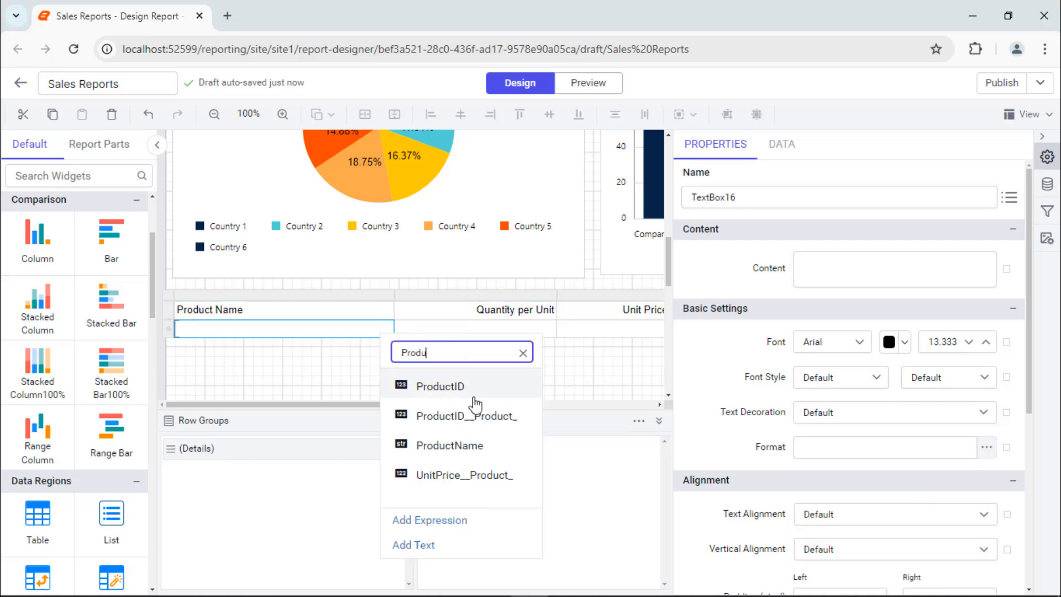
click(489, 444)
click(547, 327)
text(Quan)
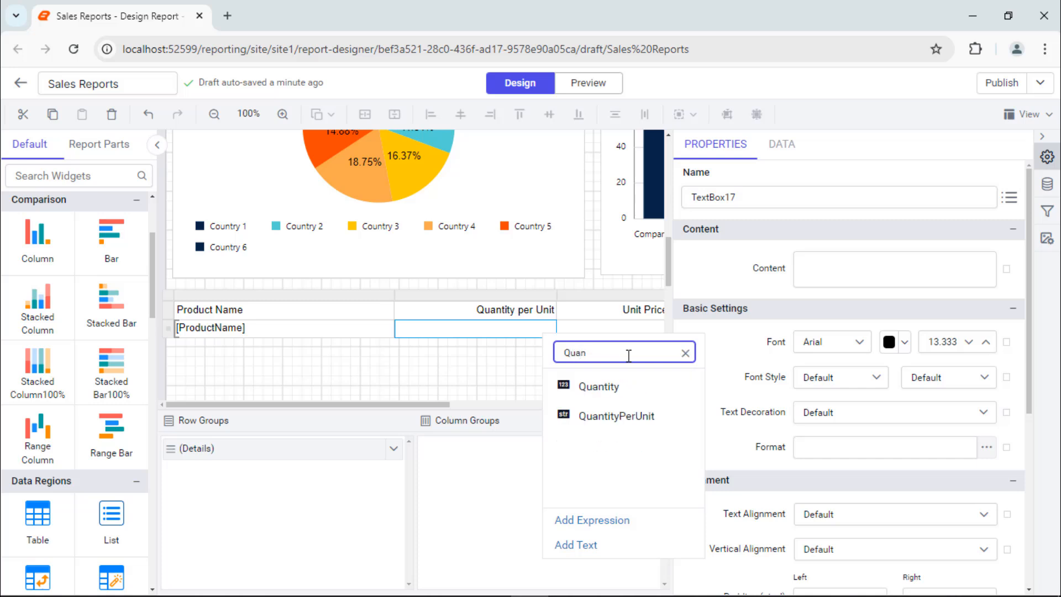
click(636, 415)
Step: Bind the detail cell under Unit Price to the UnitPrice field
click(1042, 136)
click(662, 327)
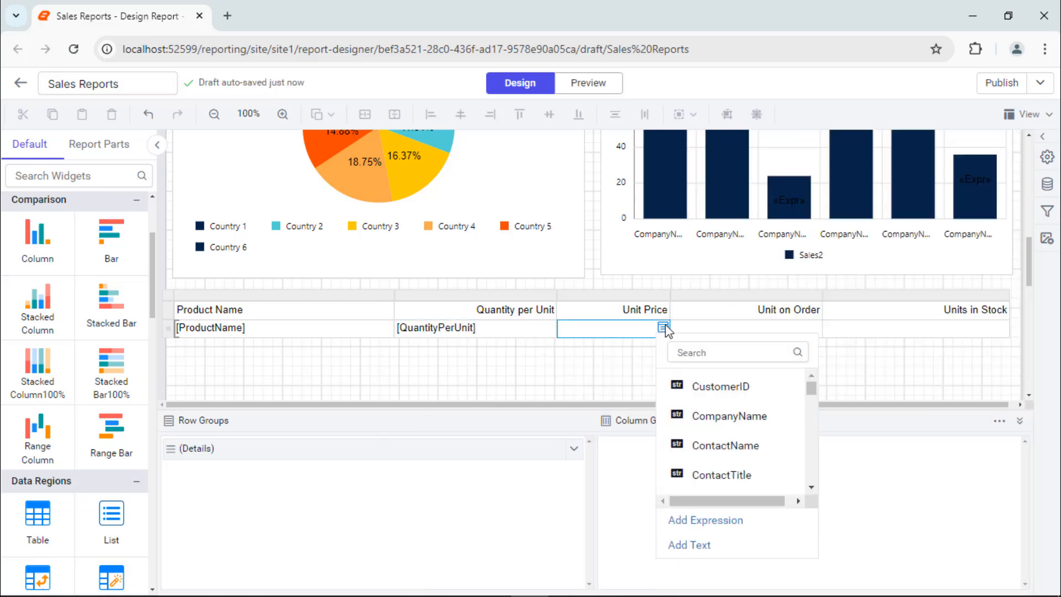
text(Unit)
click(749, 386)
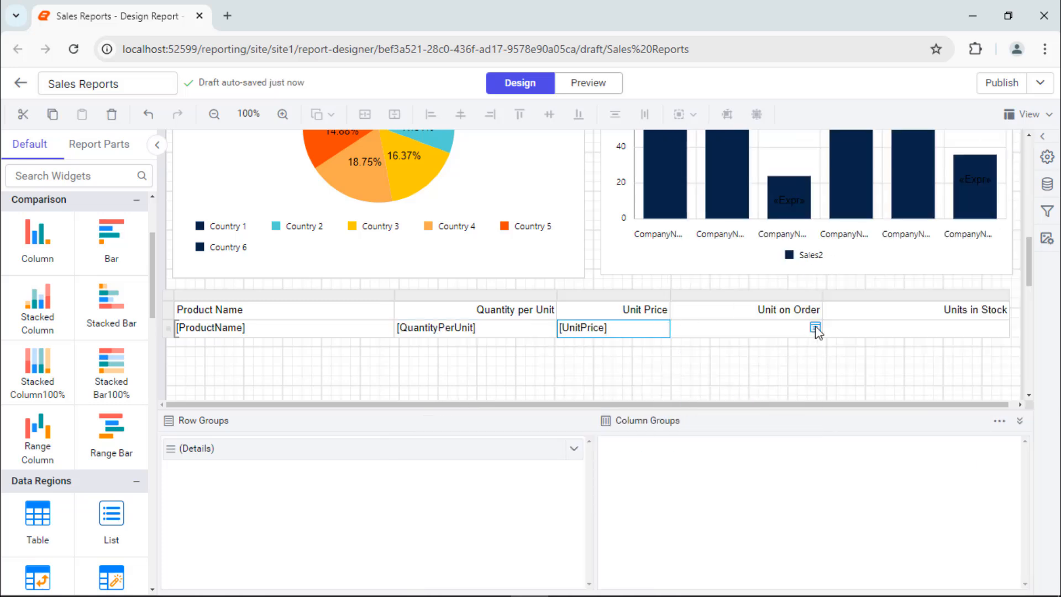
Step: Bind the detail cells under Unit on Order and Units in Stock to the UnitsOnOrder and UnitsInStock fields
click(817, 327)
text(Unit)
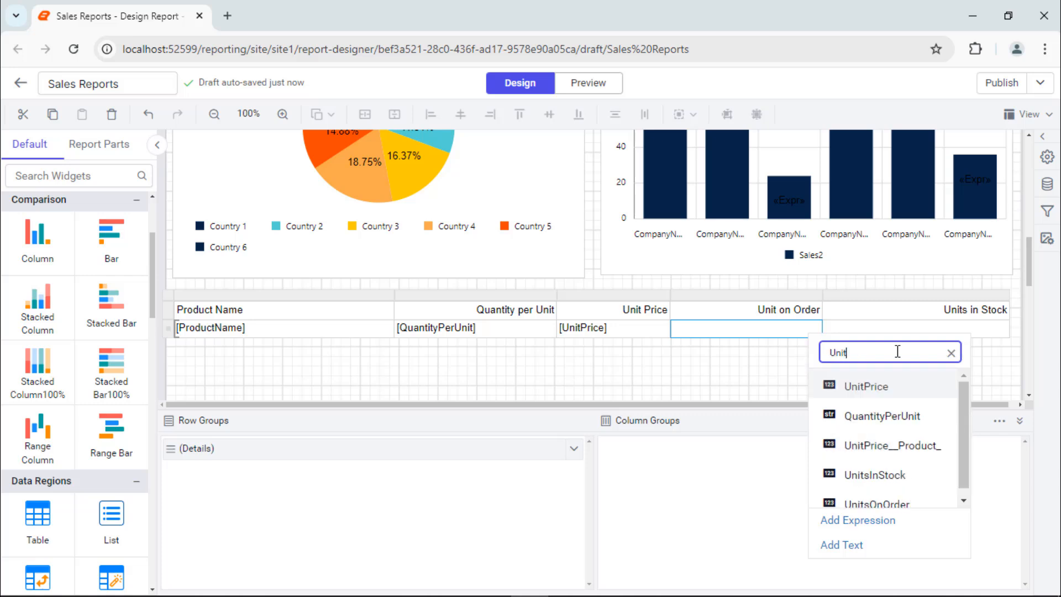
click(902, 500)
click(1000, 328)
text(Units)
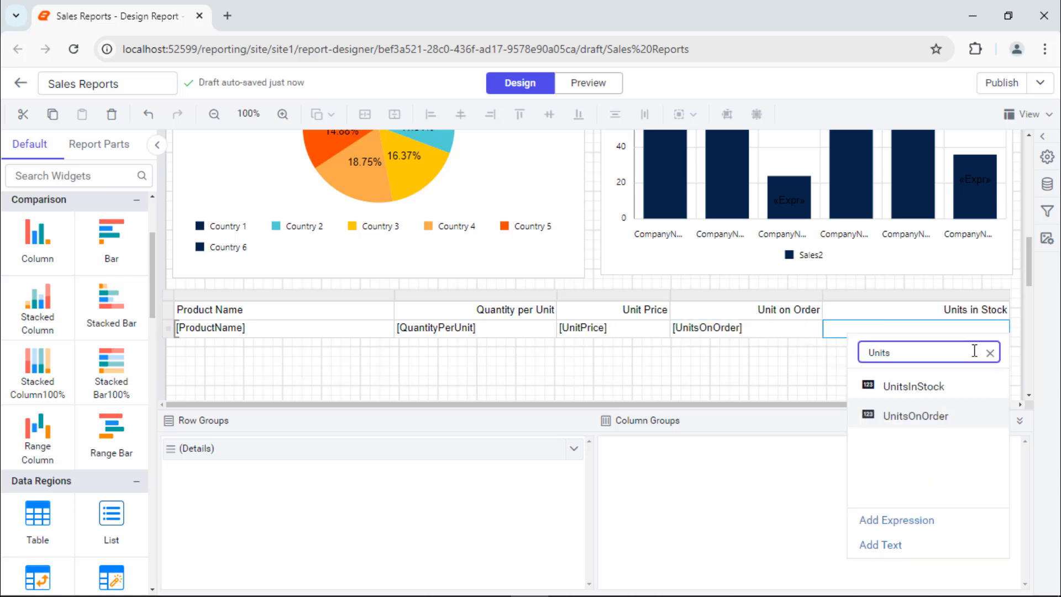
click(947, 386)
Step: Left-align the text of the ProductName detail cell
click(380, 329)
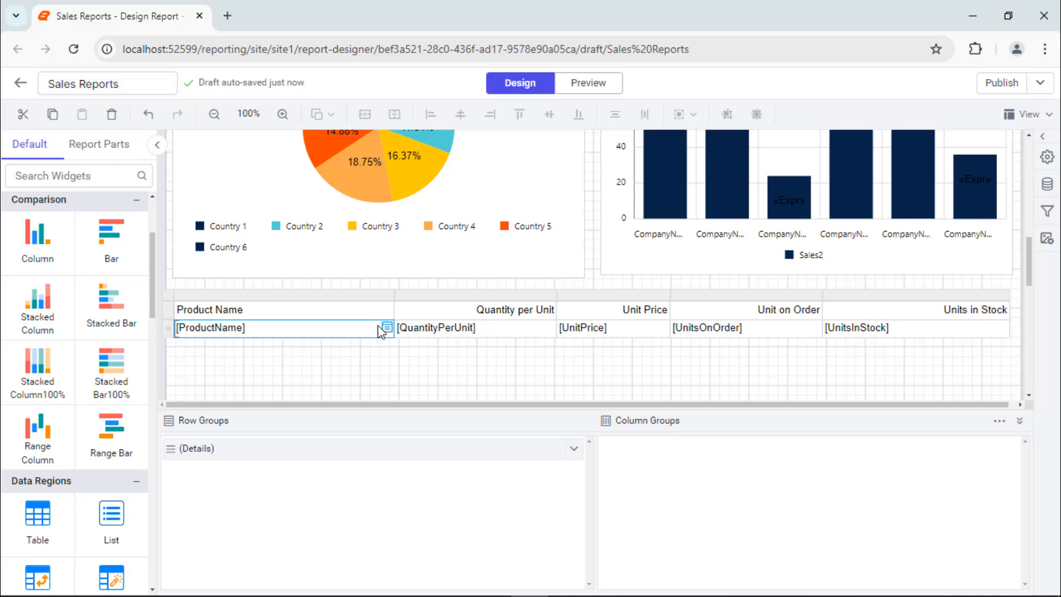
click(1047, 157)
click(901, 515)
click(852, 440)
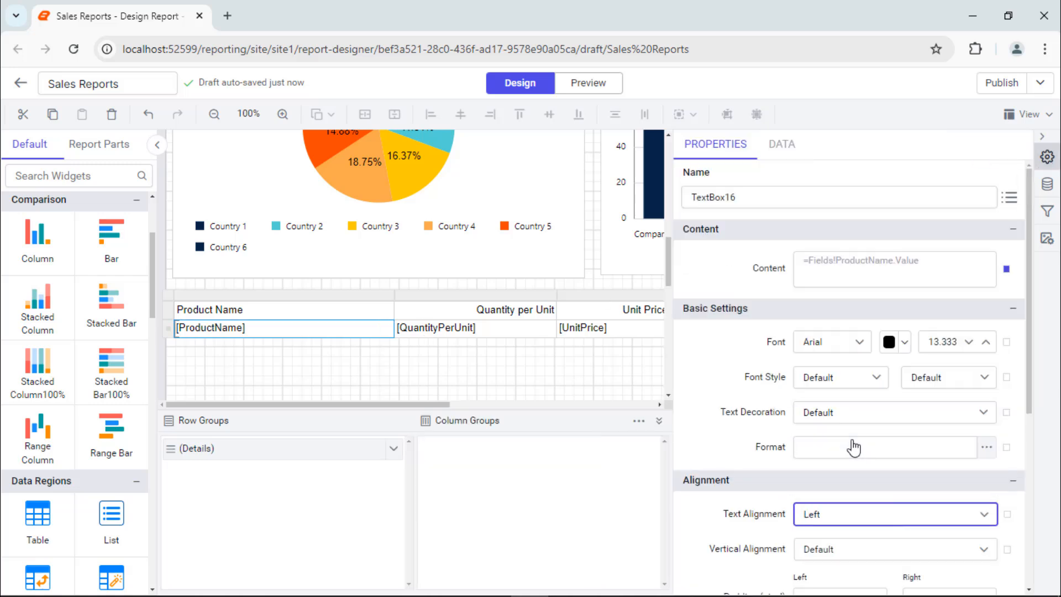
Step: Right-align the four detail cells from QuantityPerUnit through UnitsInStock
click(1043, 137)
drag(535, 329, 912, 330)
click(1047, 156)
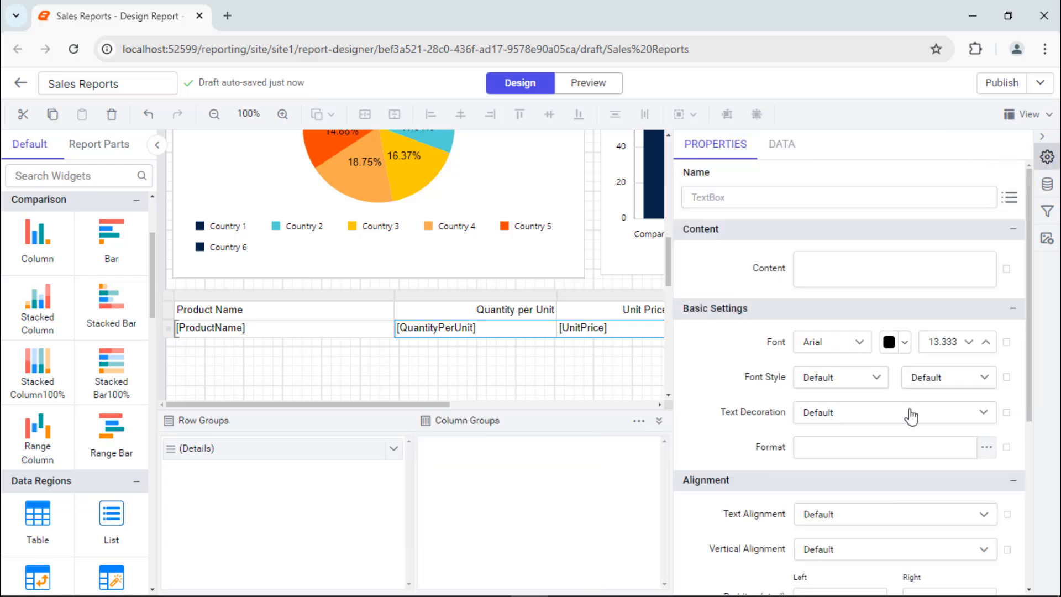
click(870, 515)
click(866, 494)
Step: Set the vertical alignment of the whole table detail row to Middle
click(170, 331)
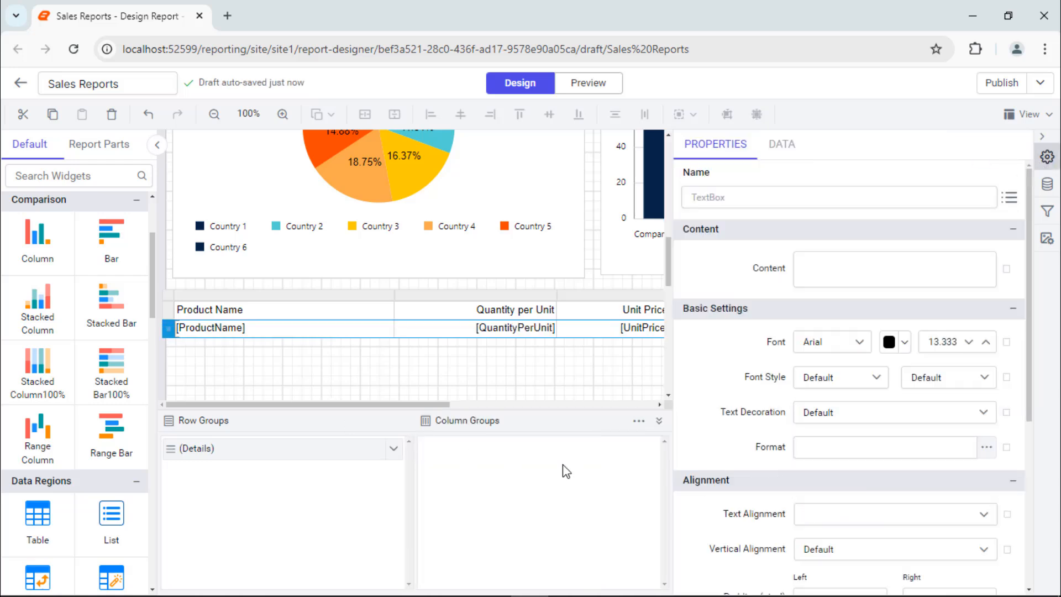
click(871, 549)
click(848, 496)
click(288, 378)
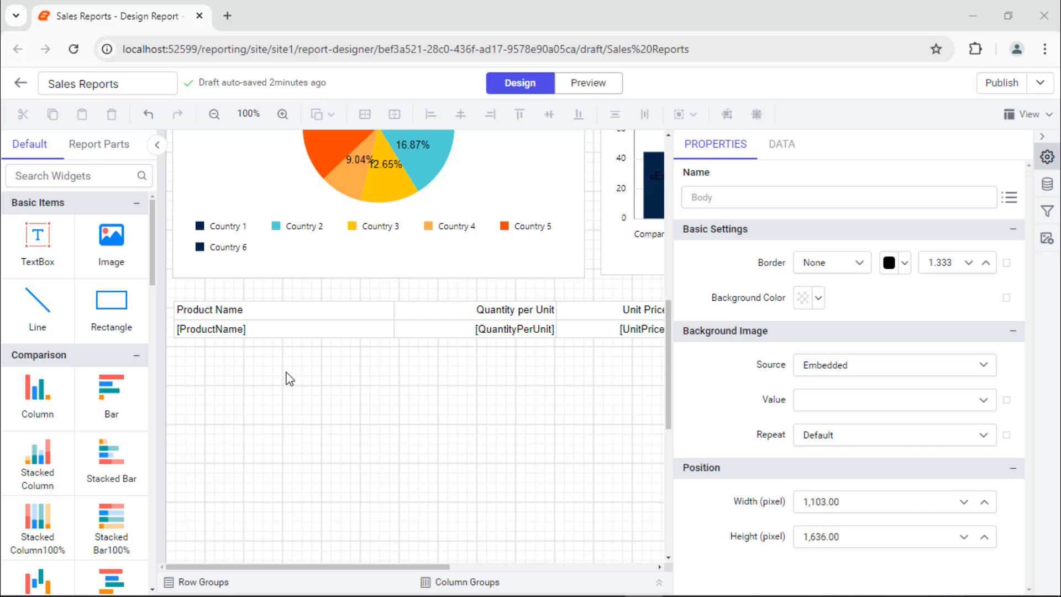
Step: Rename the table's Details row group to ProductNameGroup in its grouping settings
click(292, 329)
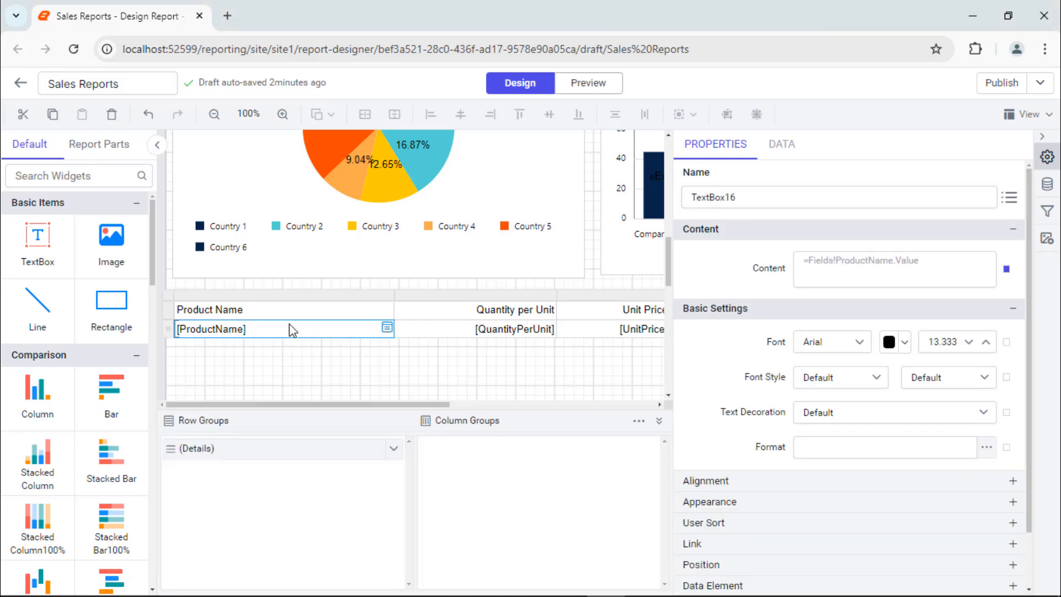
click(303, 449)
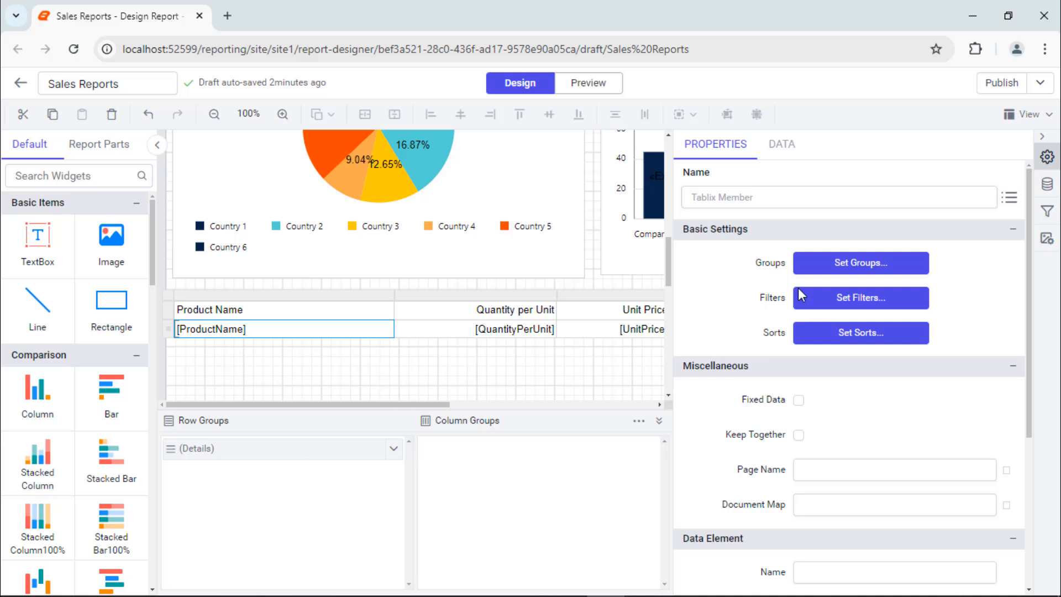
click(858, 270)
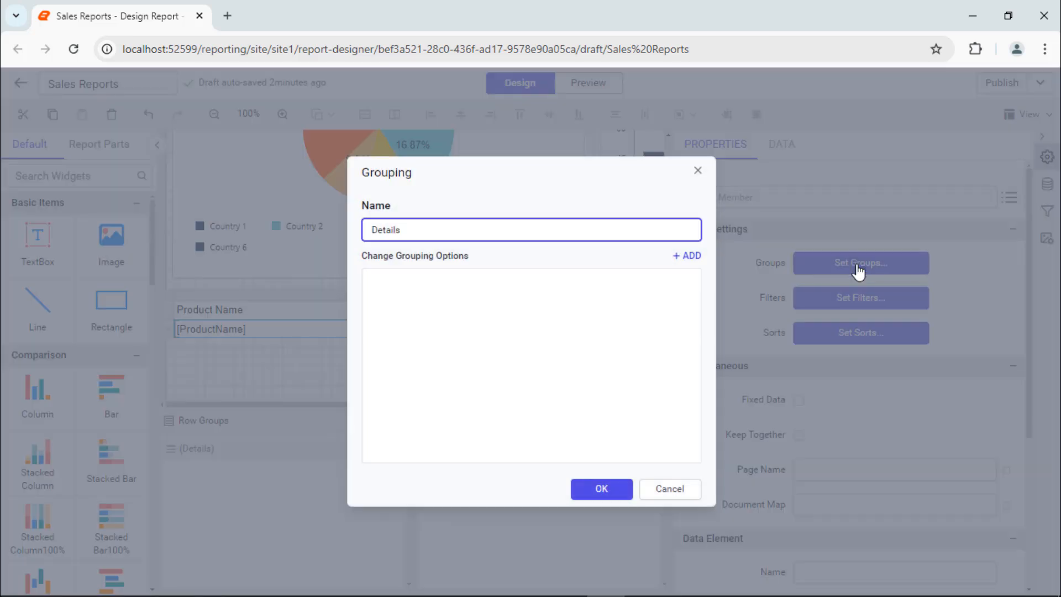
key(ctrl+a)
text(Prod)
Step: Add a grouping option that groups the table rows by the ProductName field and apply it
click(696, 257)
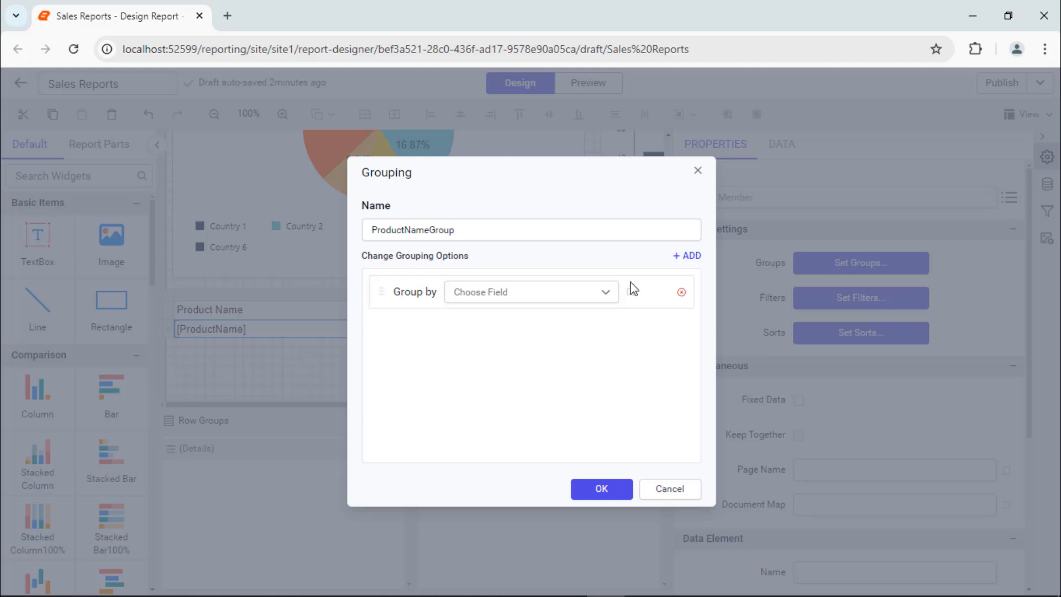
click(607, 293)
text(Pr)
click(540, 404)
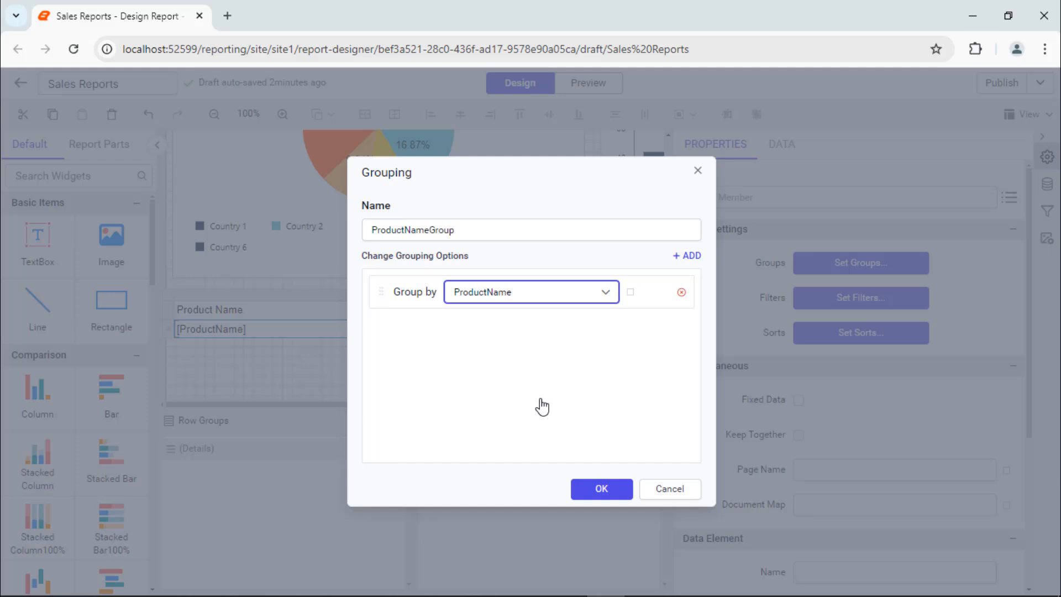
click(608, 490)
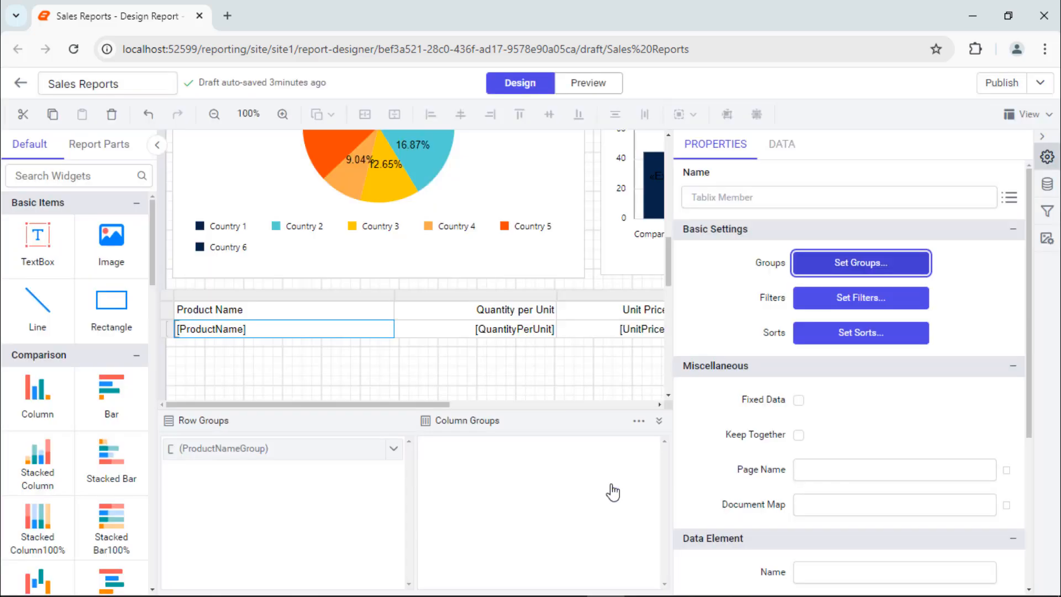
click(610, 368)
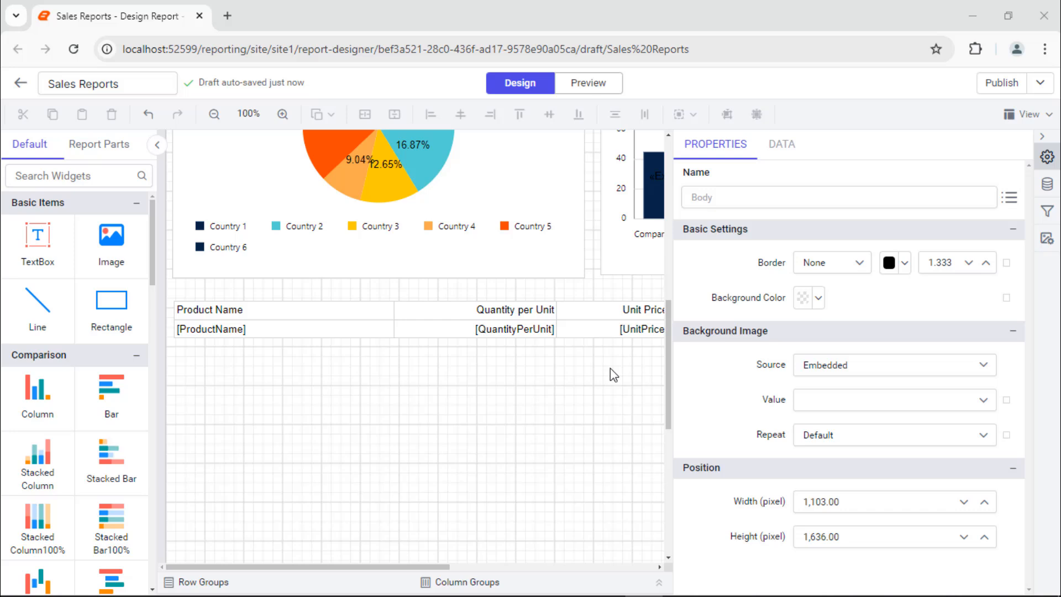
Step: Try to apply a different format type to the UnitPrice detail cell
click(612, 331)
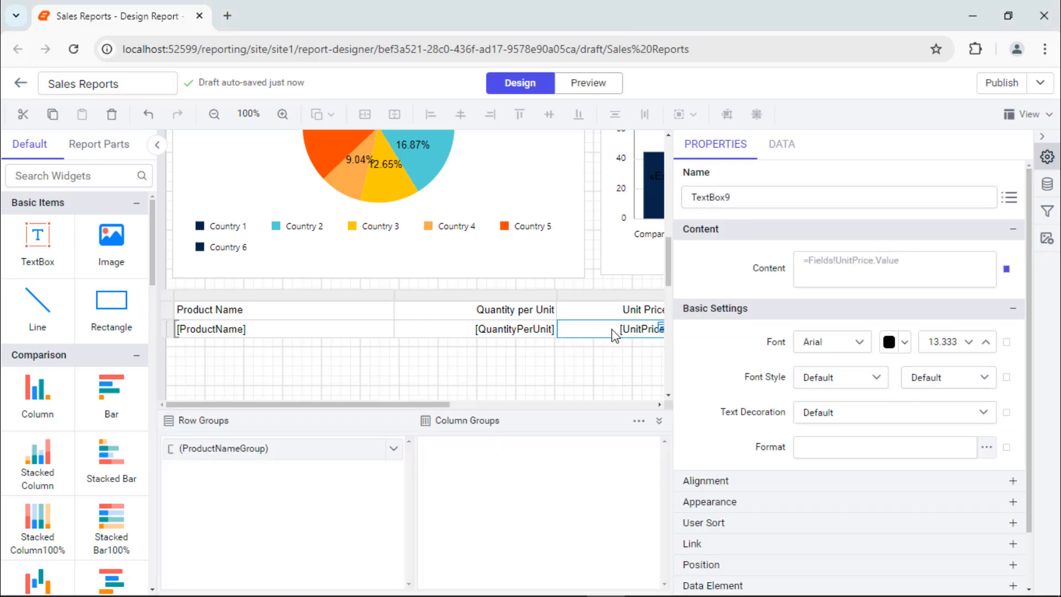
click(985, 445)
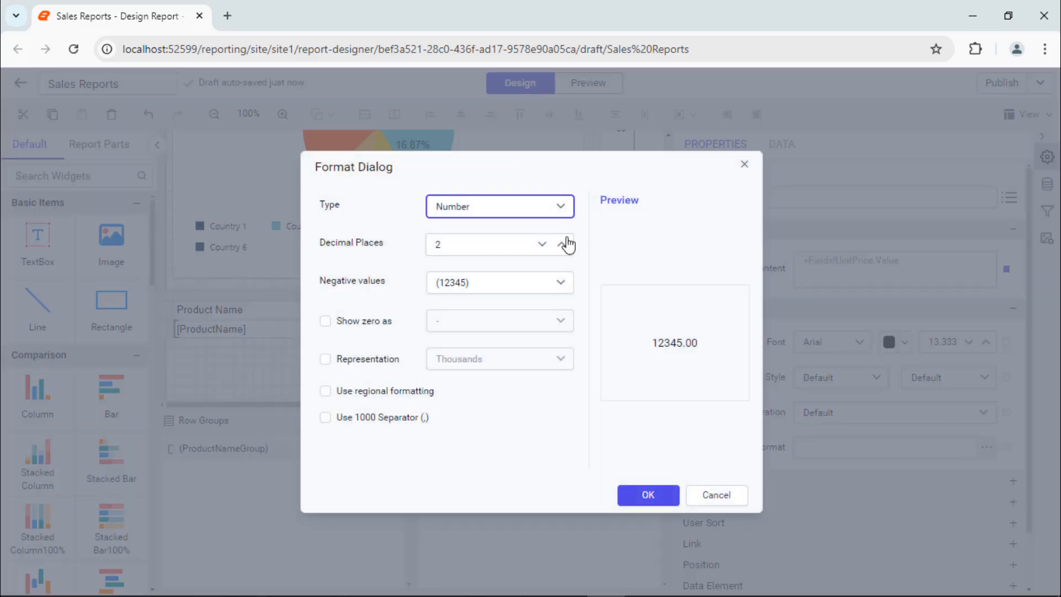
click(544, 214)
click(523, 259)
click(639, 498)
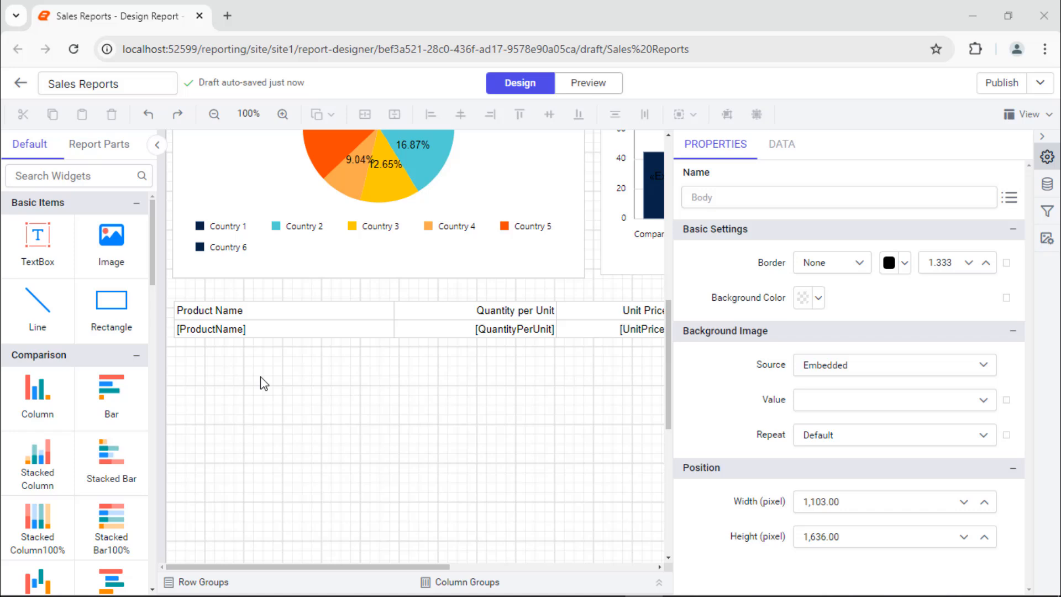
Step: Set the table header row's font to Segoe UI with Bold weight
click(260, 311)
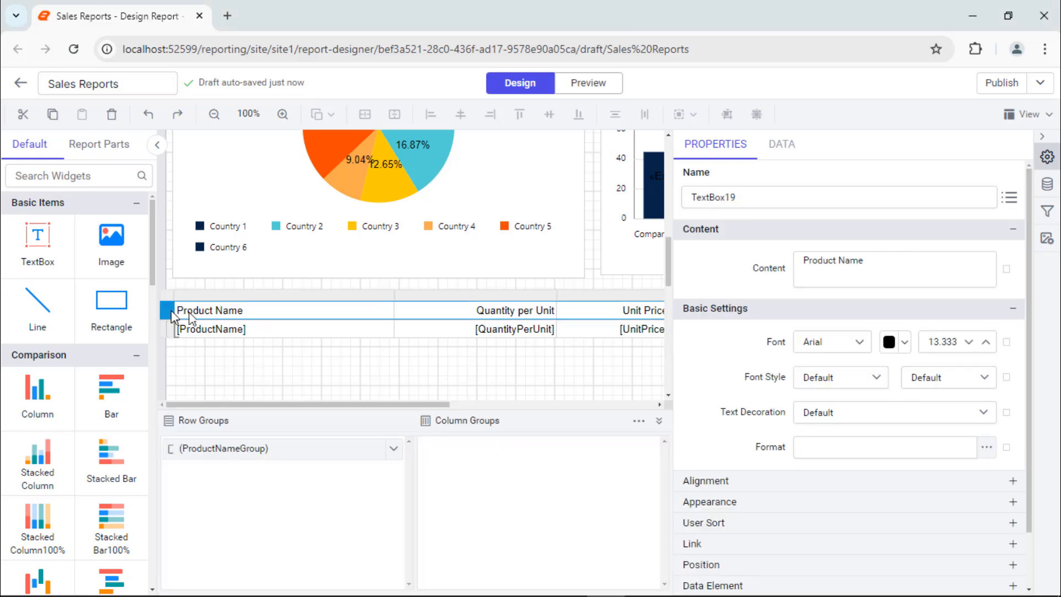
click(171, 310)
click(831, 342)
text(Seg)
click(832, 472)
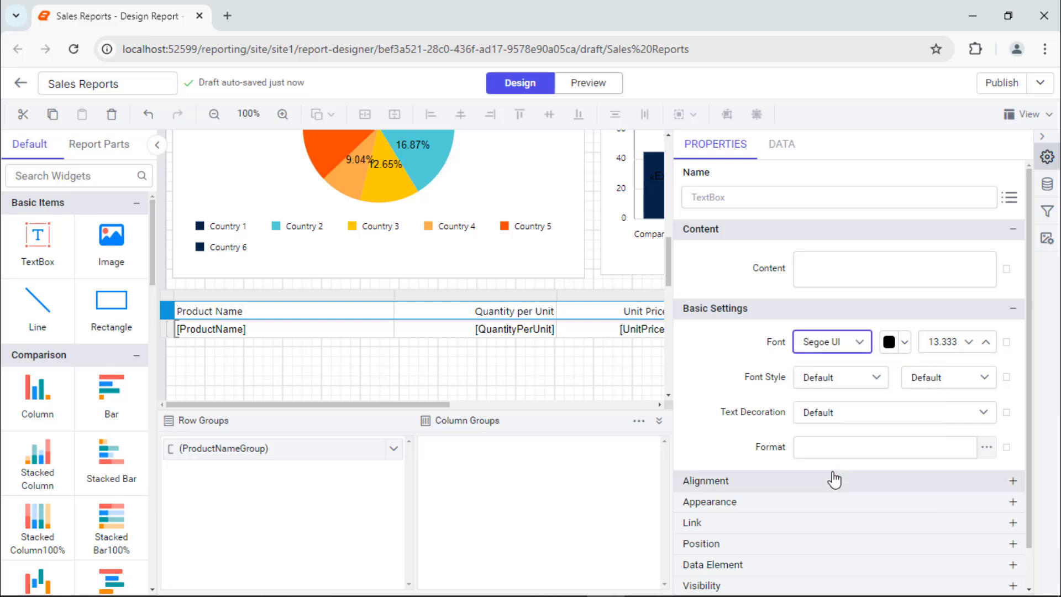
click(983, 380)
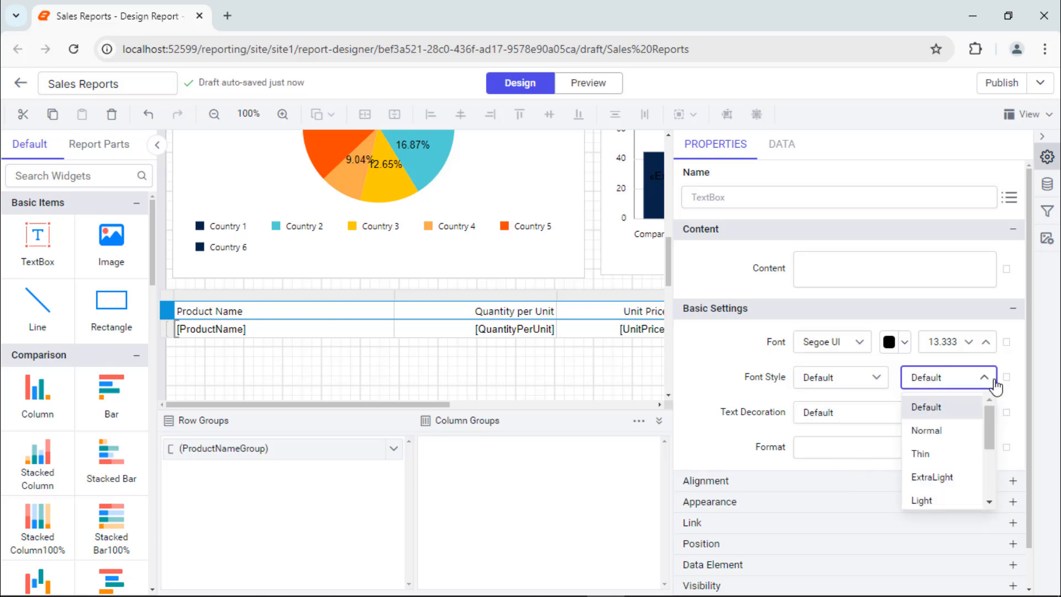
scroll(959, 474, down, 1)
click(960, 489)
Step: Fill the table header row with the background color 1e88e5
click(932, 502)
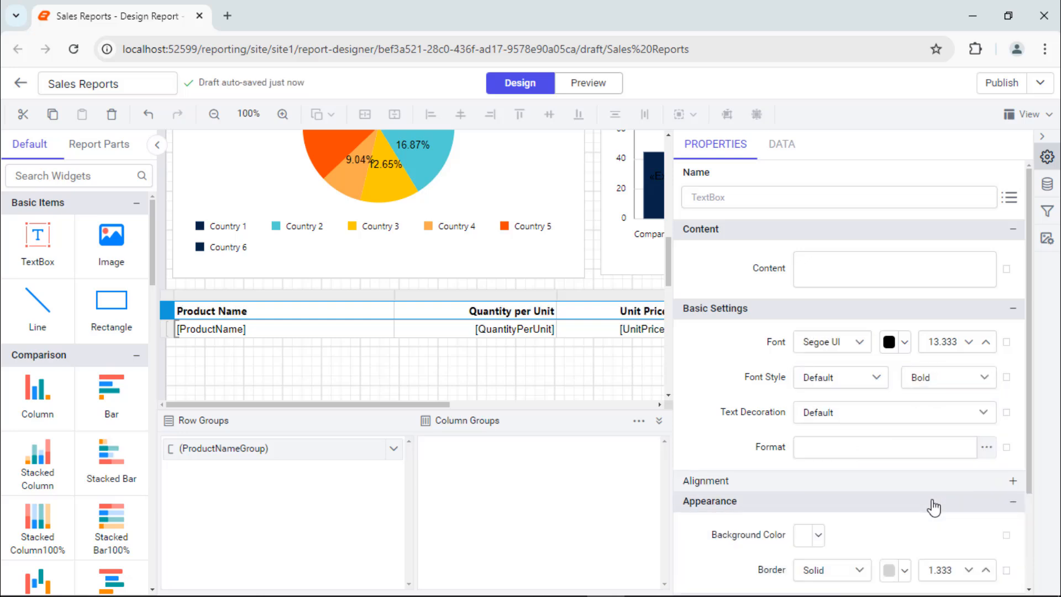
click(818, 535)
click(815, 511)
double_click(856, 468)
text(1e88e5)
click(985, 510)
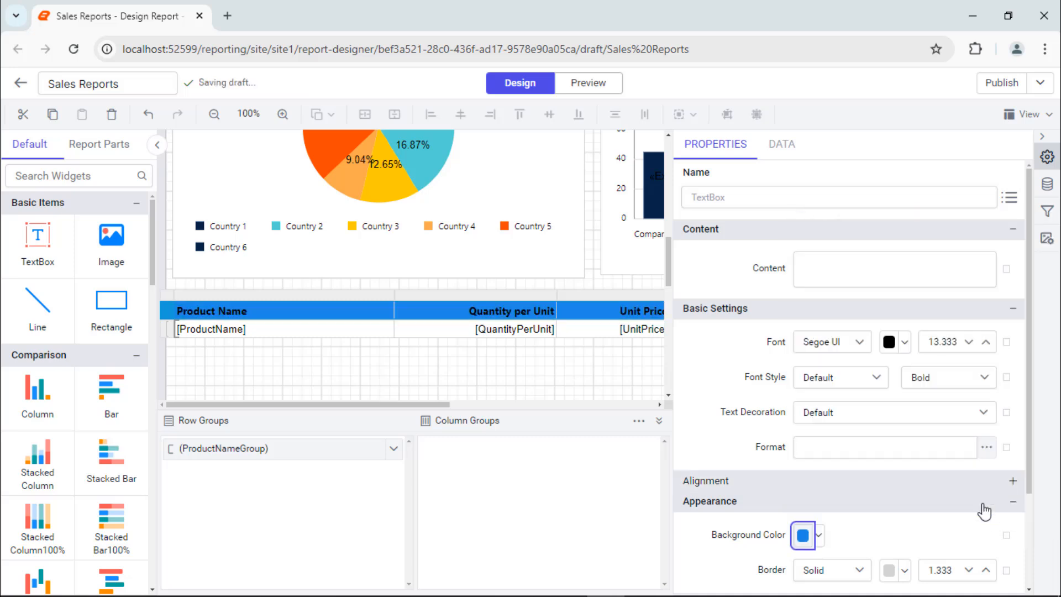
Step: Change the table header row's font color to white
click(904, 341)
click(862, 108)
click(978, 316)
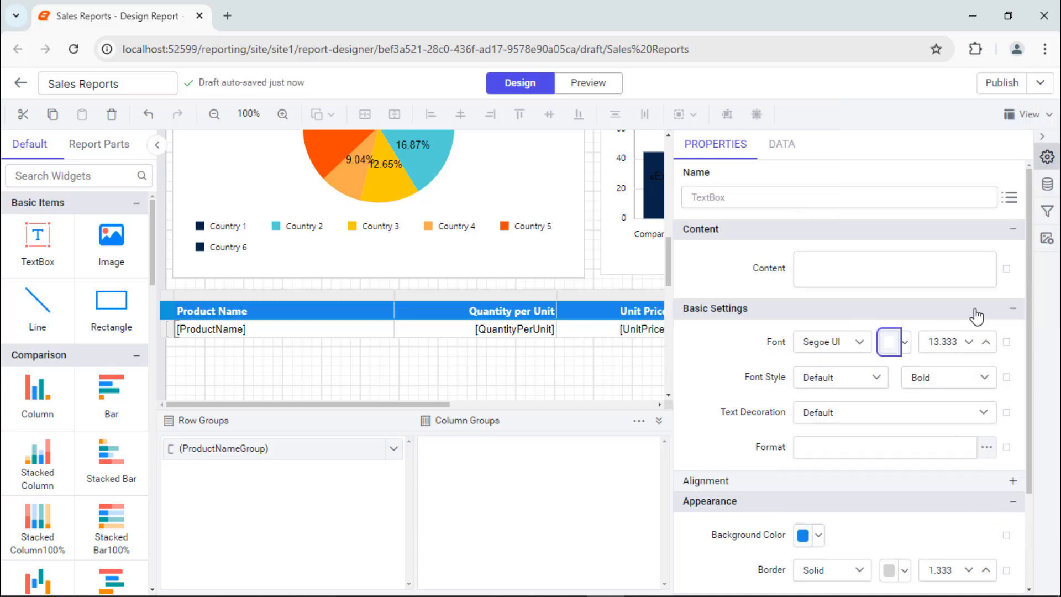
Step: Set the table detail row's font to Segoe UI
click(236, 332)
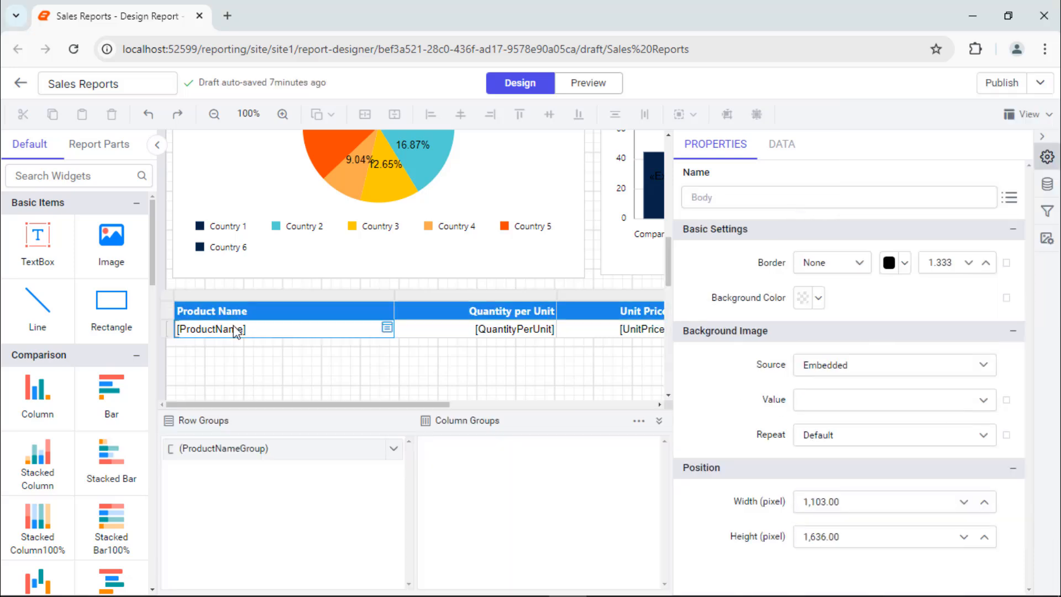
click(167, 330)
click(852, 342)
text(Seg)
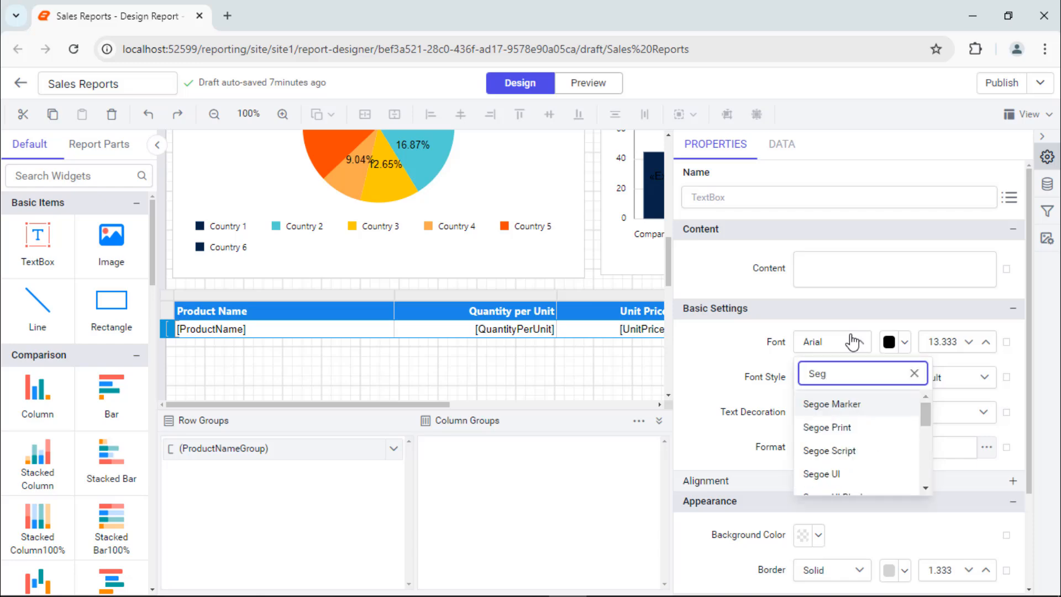
click(843, 473)
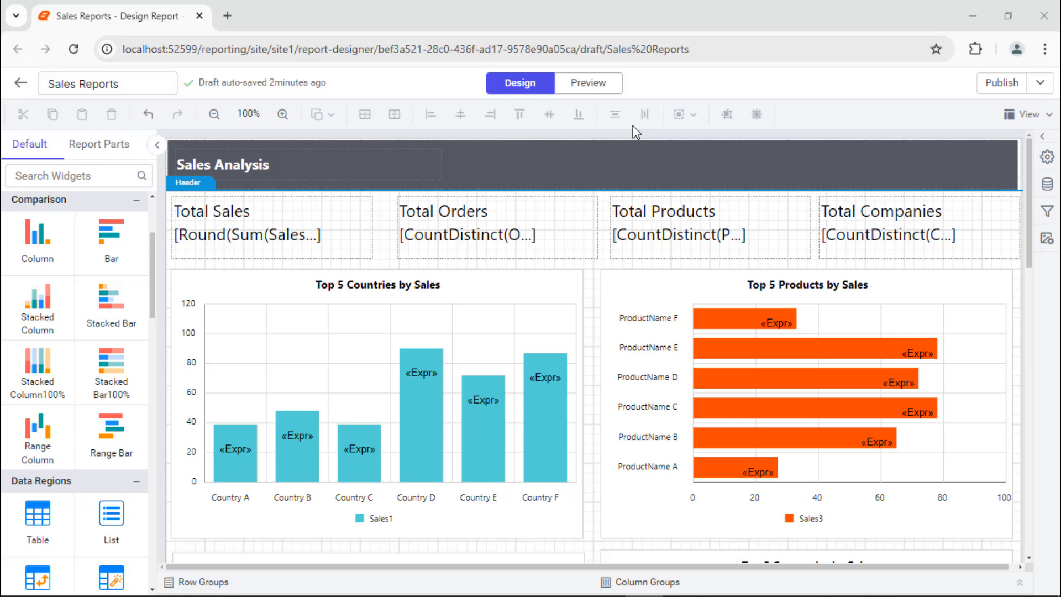
Step: Preview the report and examine its totals, charts and product table
click(589, 84)
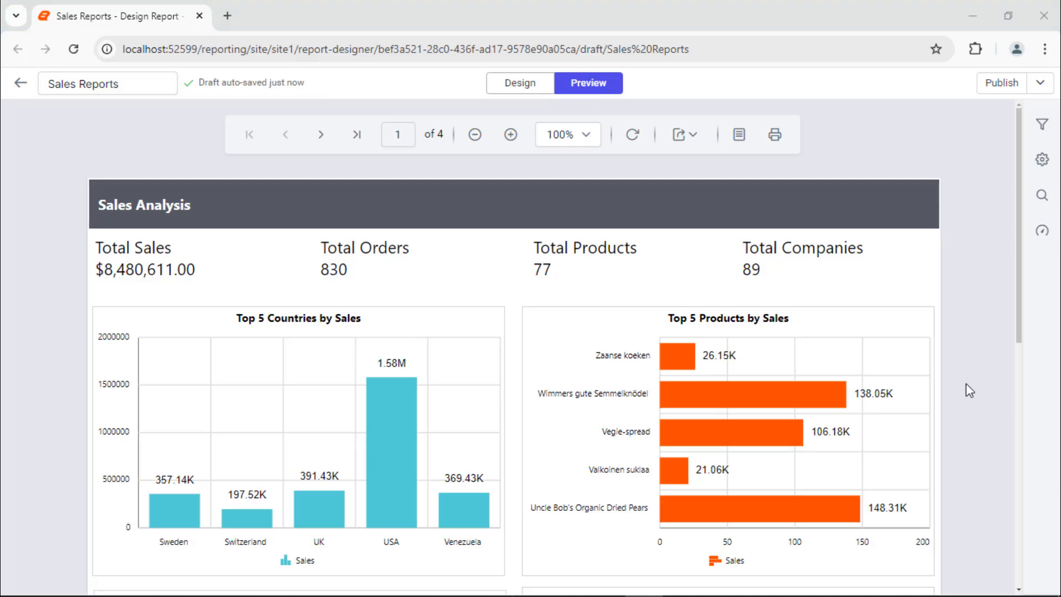
scroll(967, 387, down, 5)
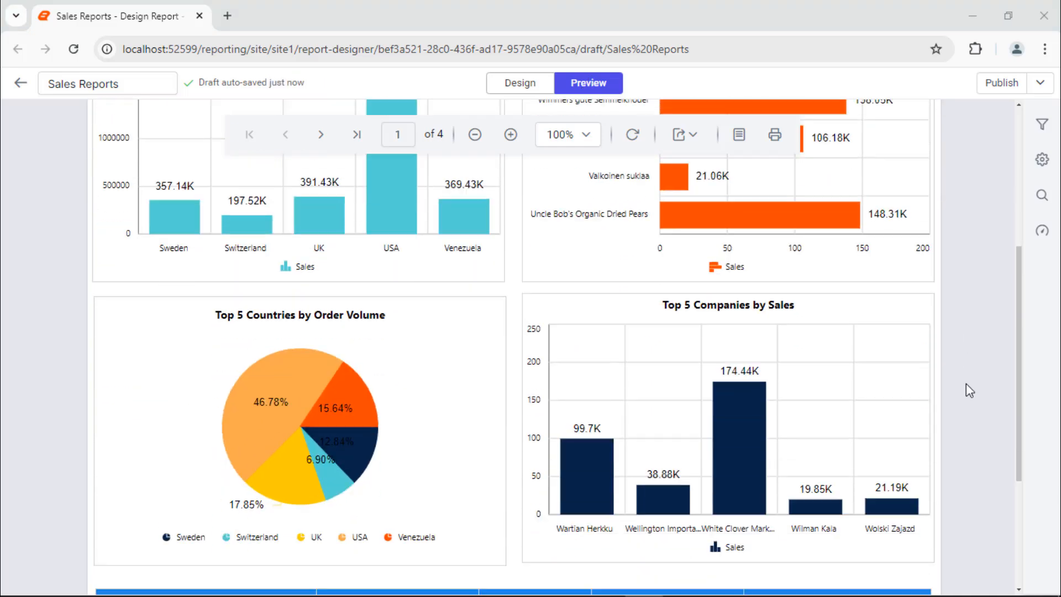
scroll(965, 383, down, 3)
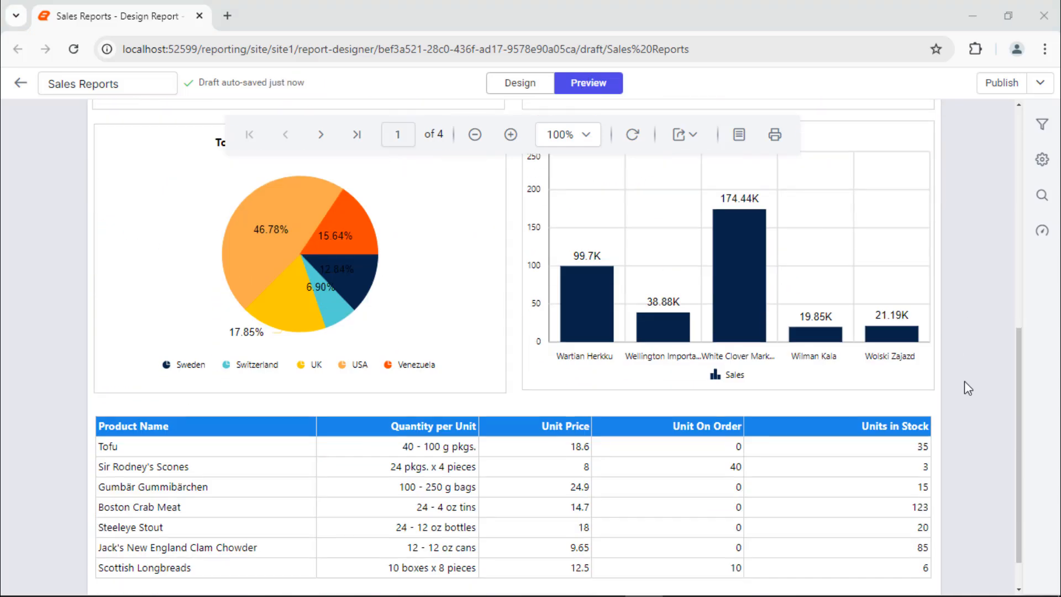